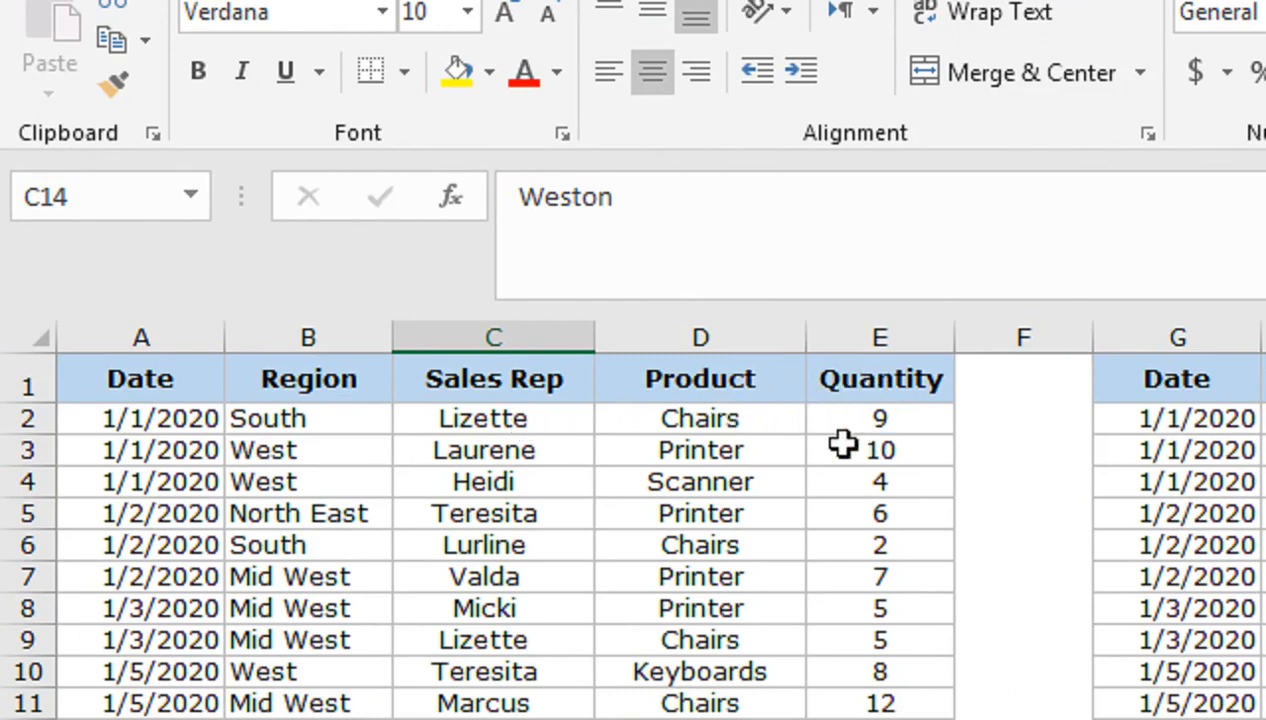
Examine how far down the first dataset's Date column extends, return to its header, and look at the second dataset's header
left_click(193, 418)
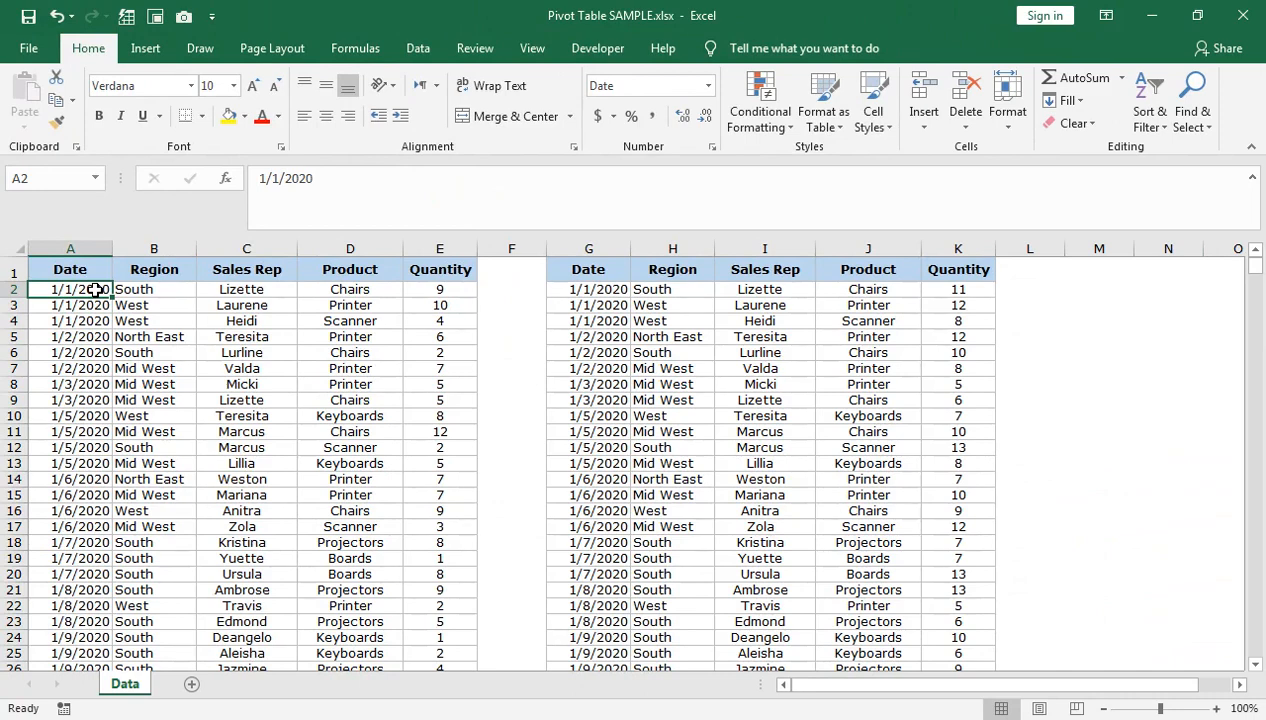
key("ctrl+Down")
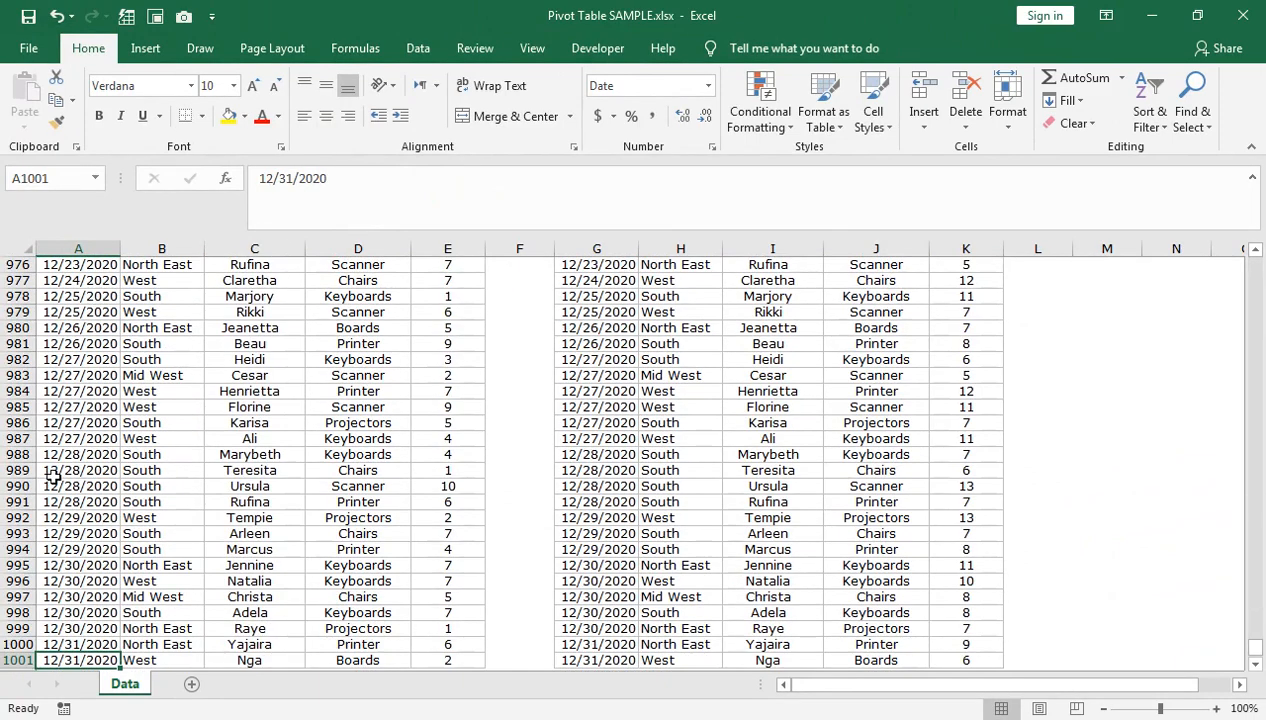
key("ctrl+Up")
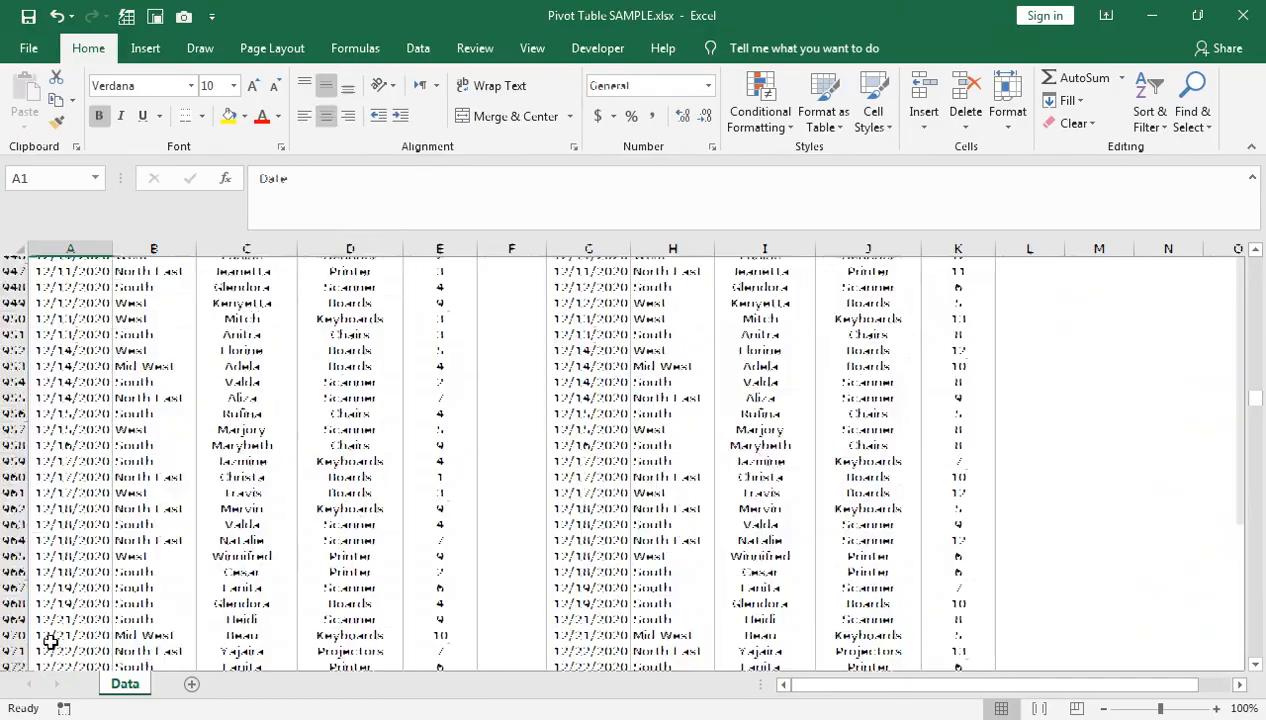
left_click(581, 270)
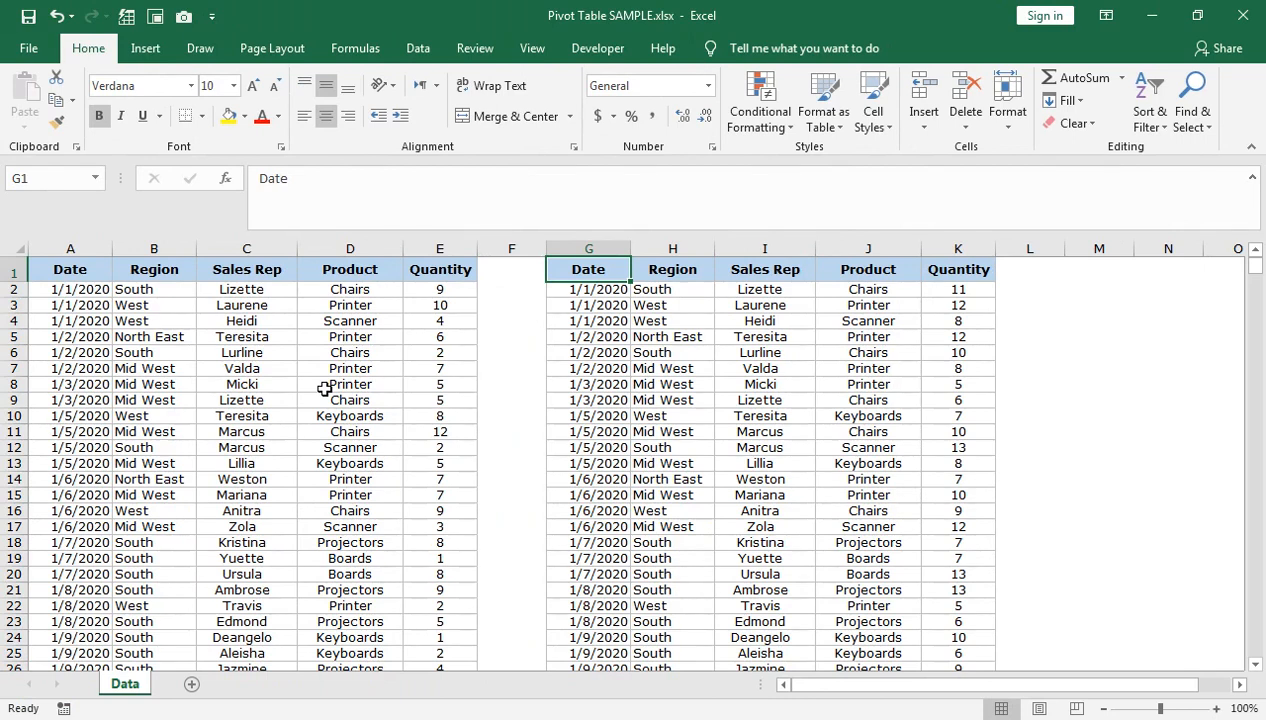
Format the first dataset, A1:E1001, as a table with headers using the Green, Table Style Medium 7 style
left_click(141, 268)
left_click(82, 276)
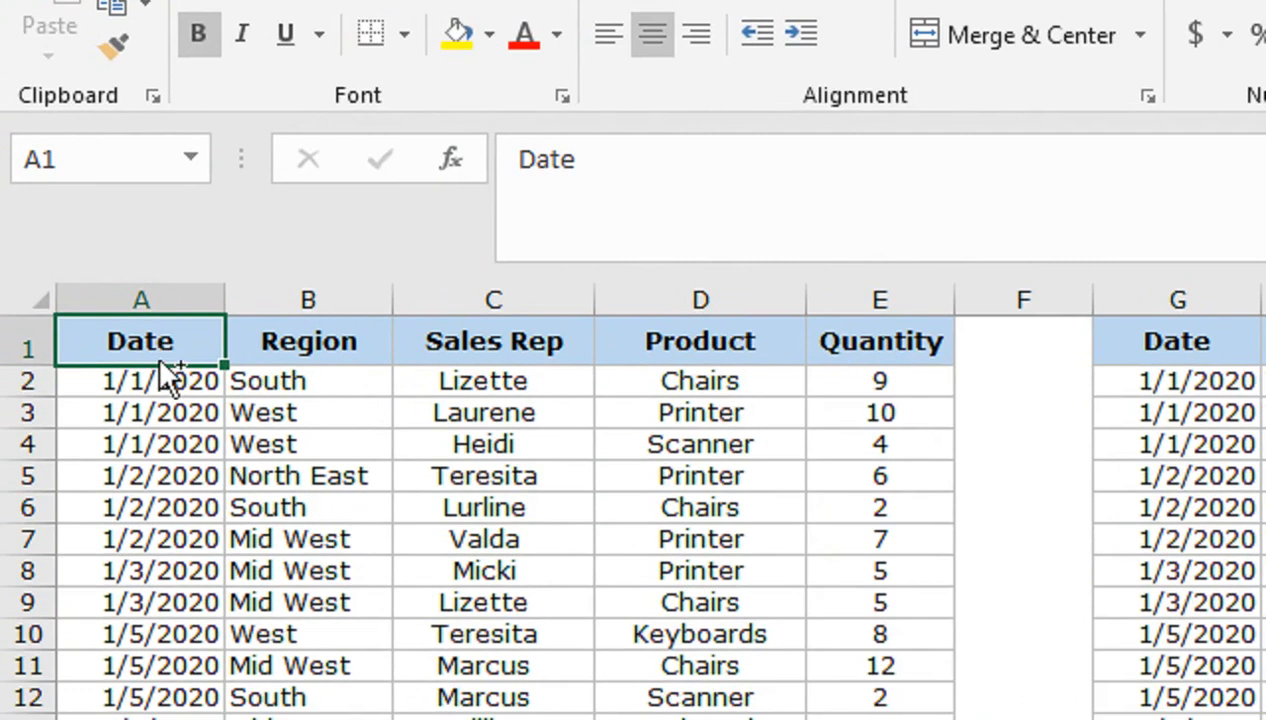
key("ctrl+shift+Right")
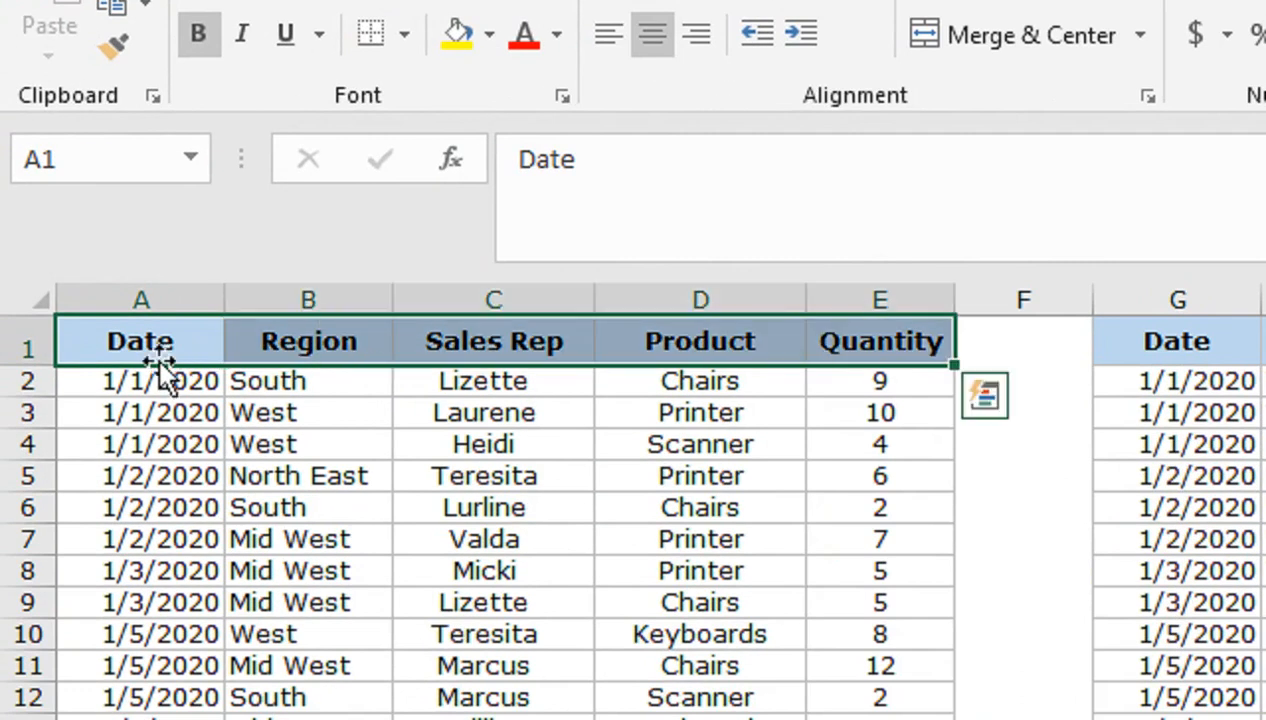
left_click(160, 362)
key("ctrl+a")
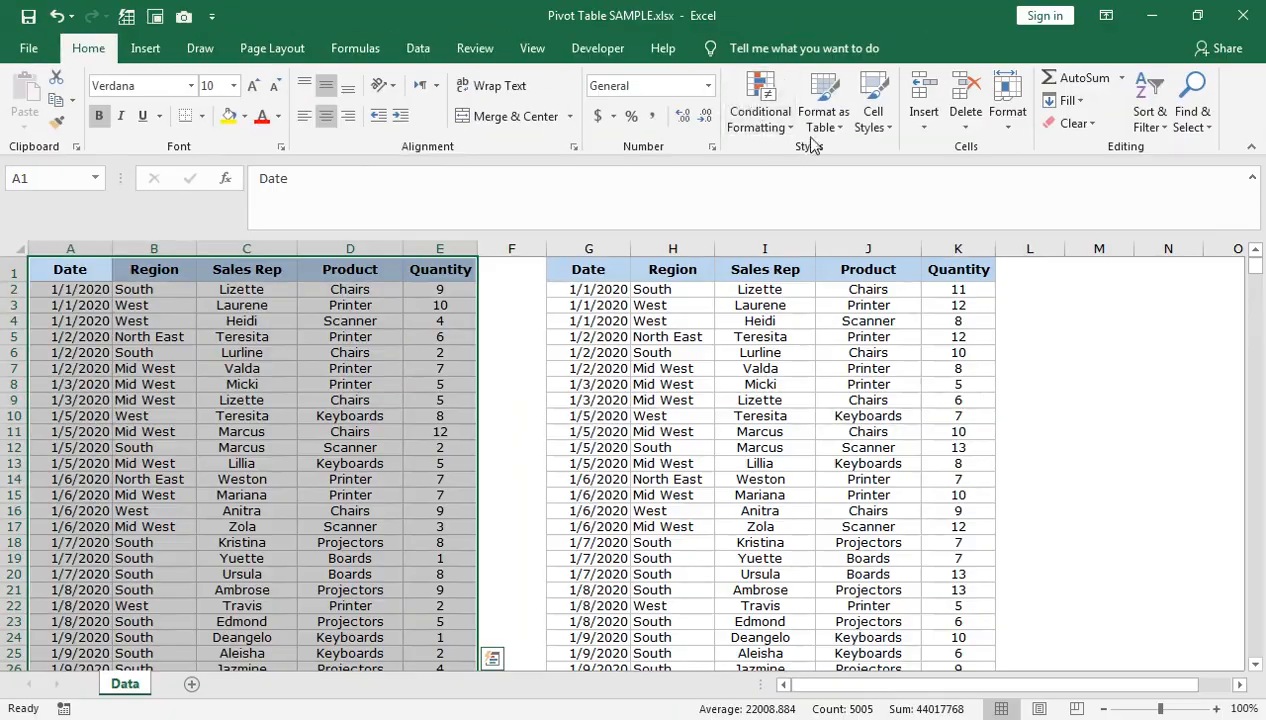
left_click(821, 110)
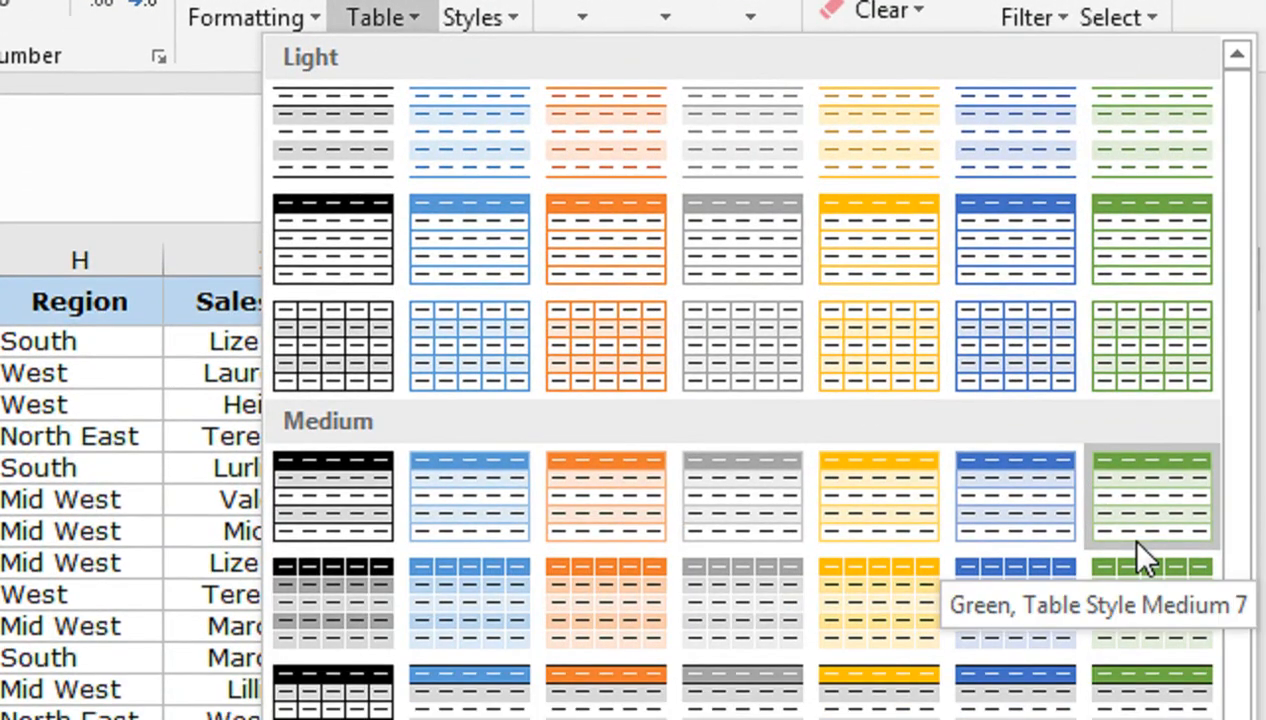
left_click(1137, 543)
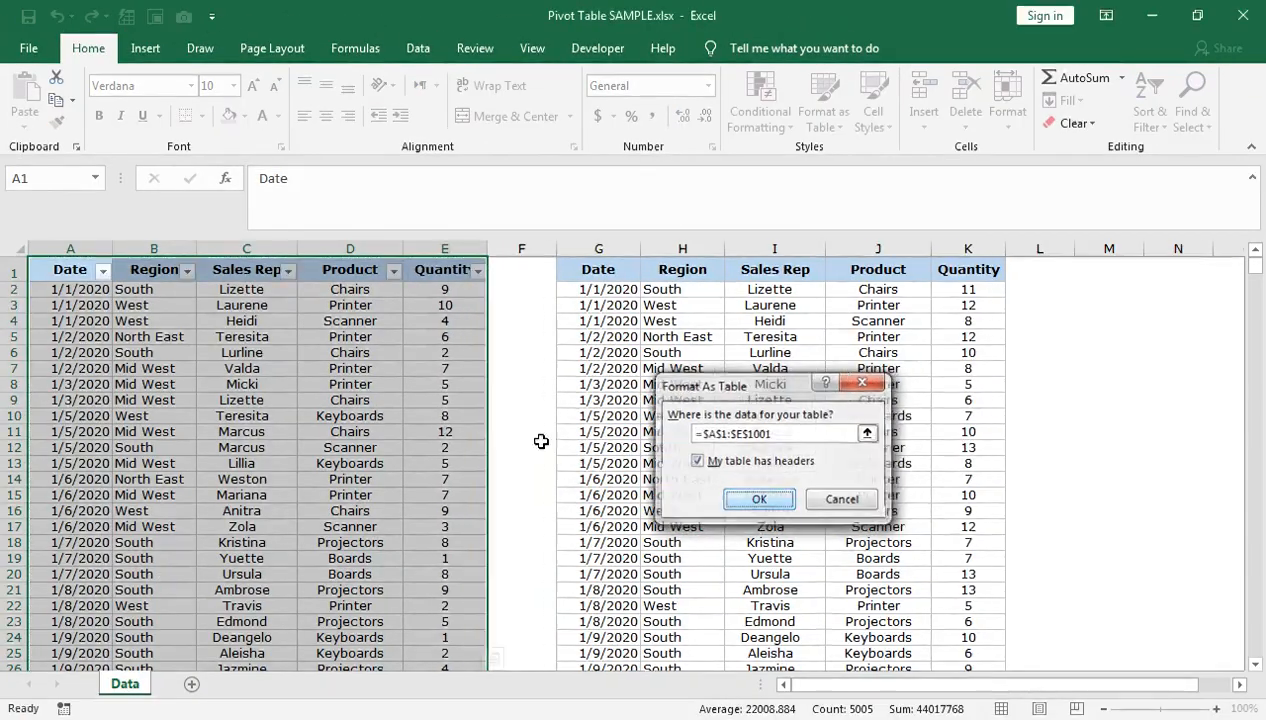
key("Return")
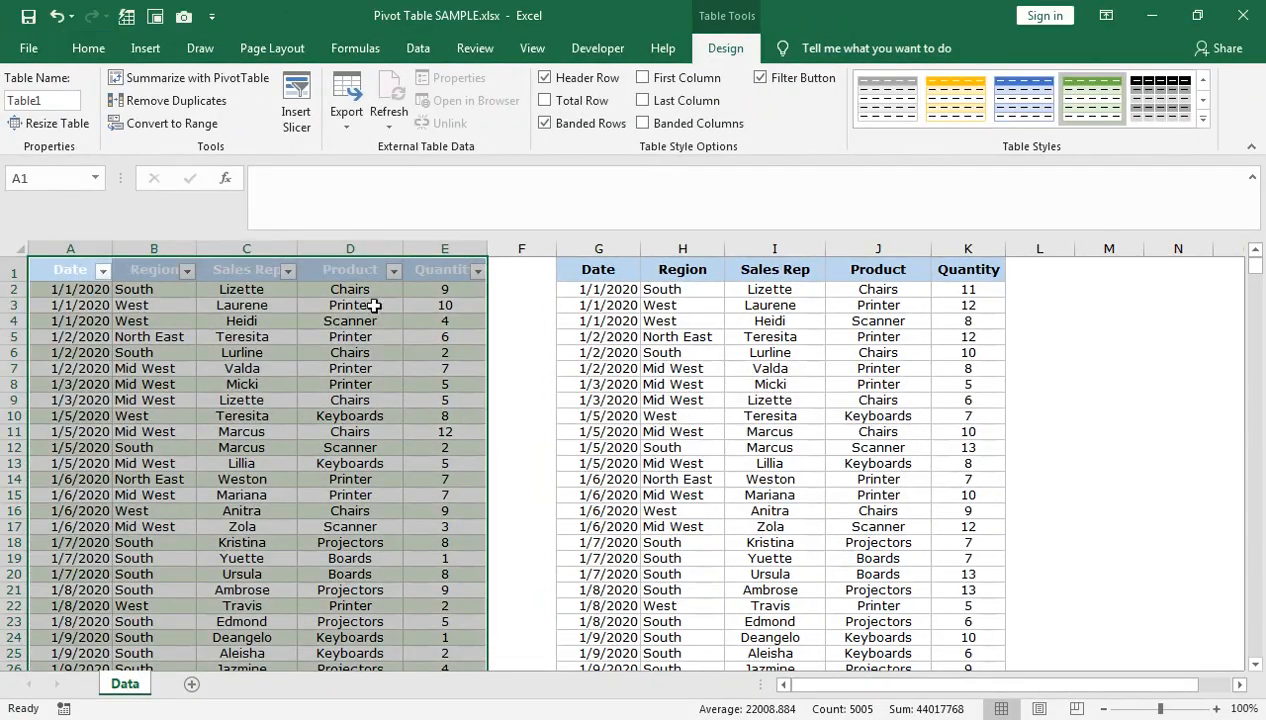
left_click(224, 313)
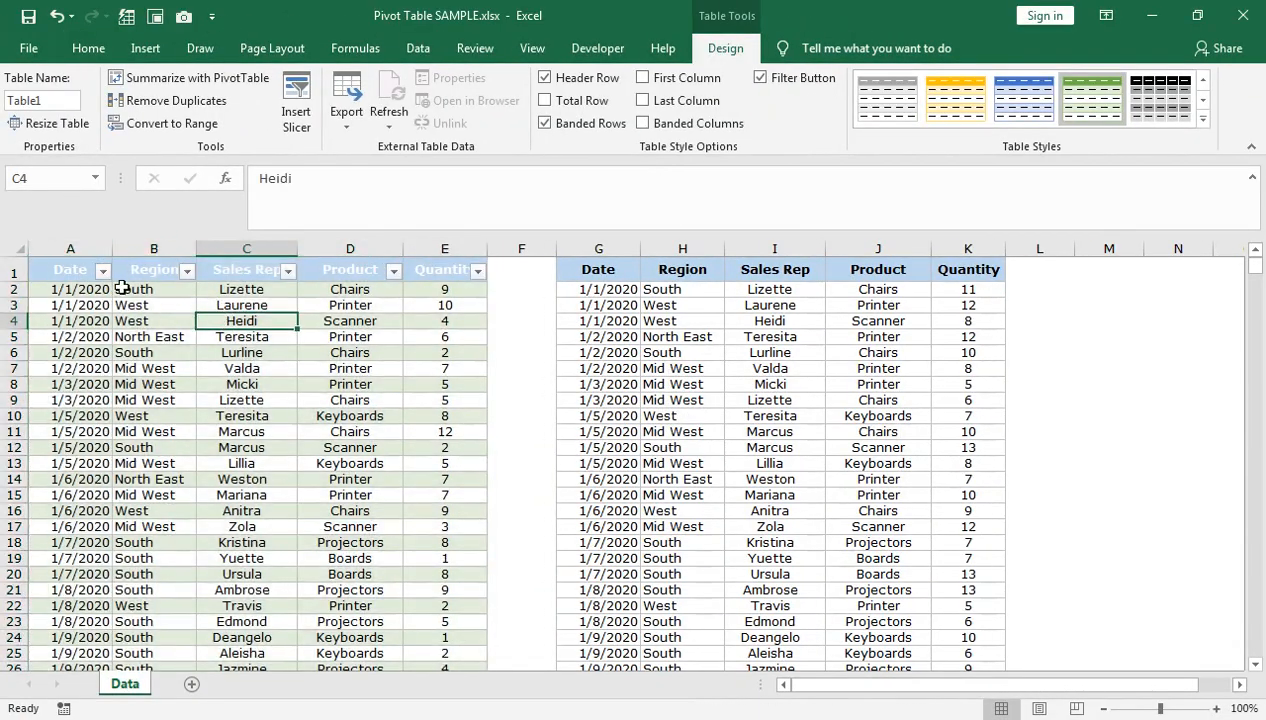
Remove the manual fill color from all cells of the Data sheet by applying No Fill
left_click(20, 245)
left_click(68, 58)
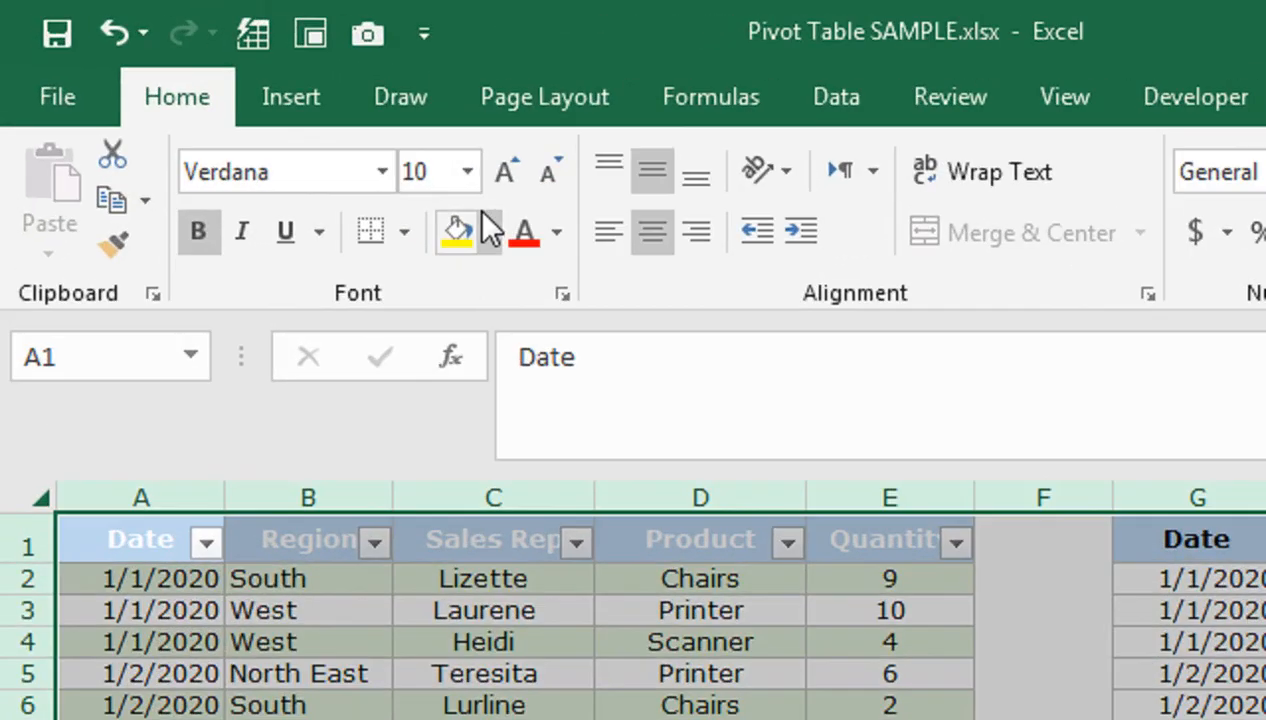
left_click(243, 115)
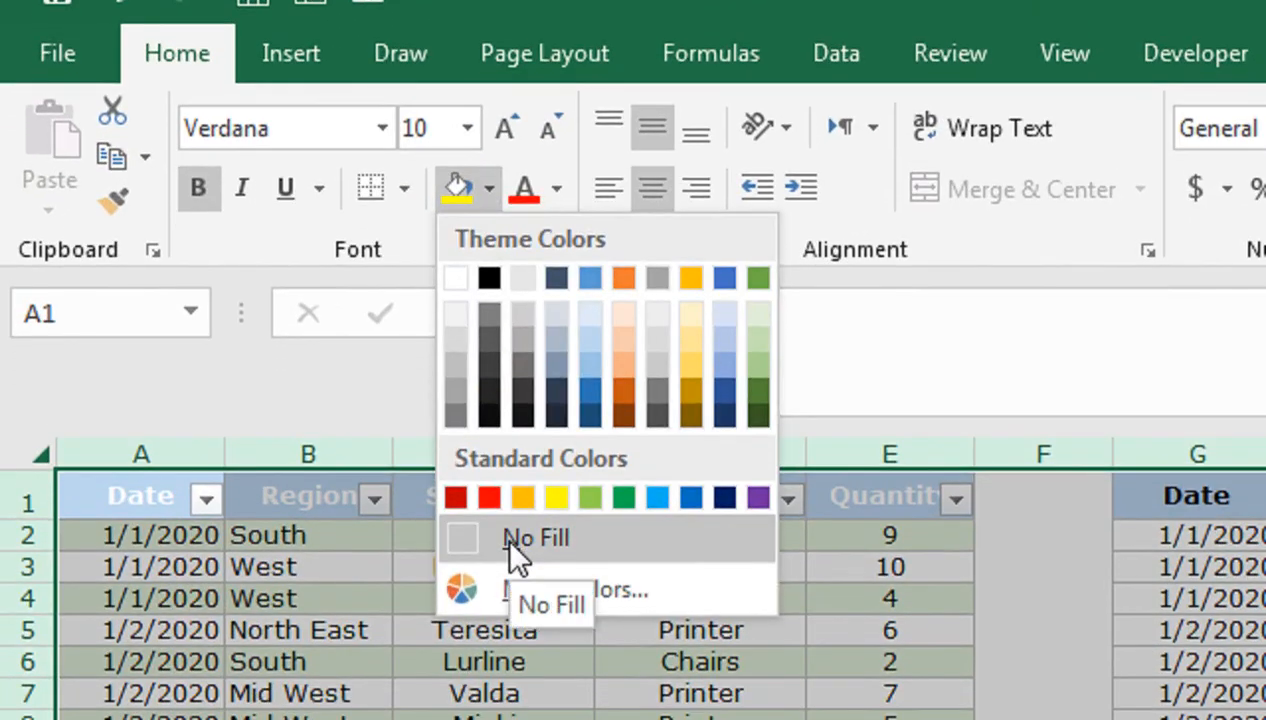
left_click(508, 545)
left_click(254, 291)
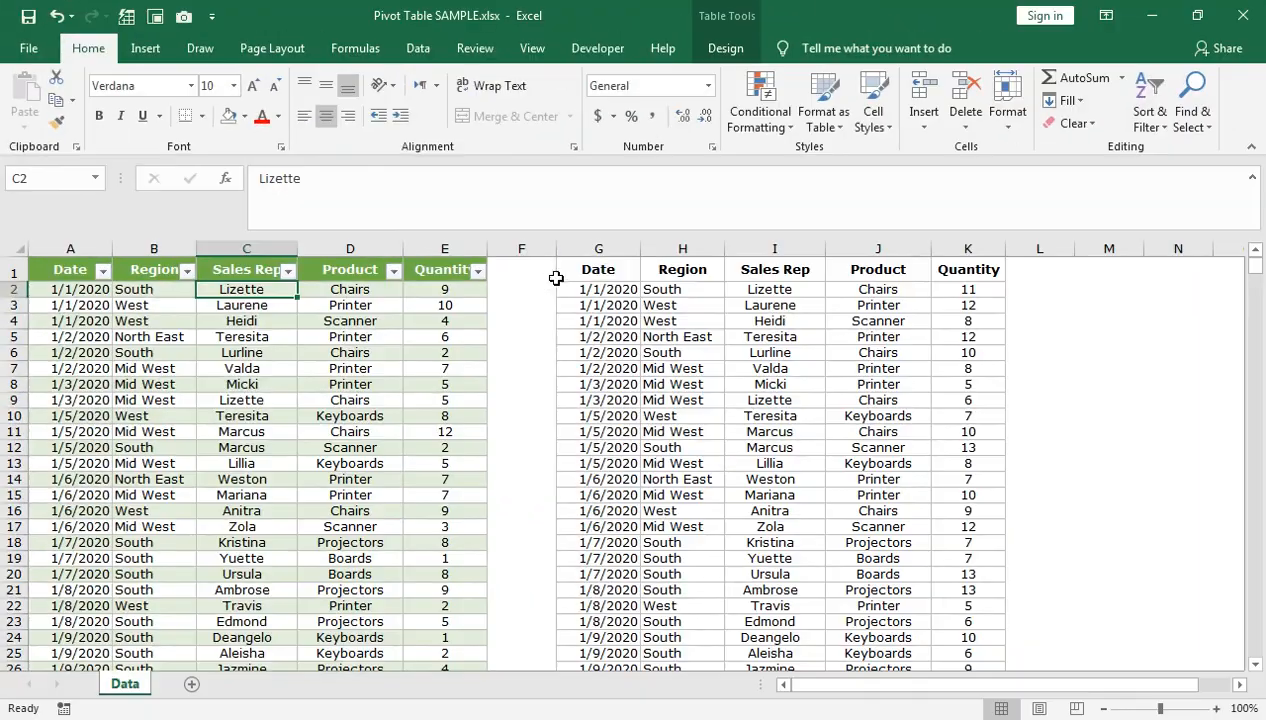
Format the second dataset, G1:K1001, as a table with headers using the Green, Table Style Medium 7 style
left_click(1177, 338)
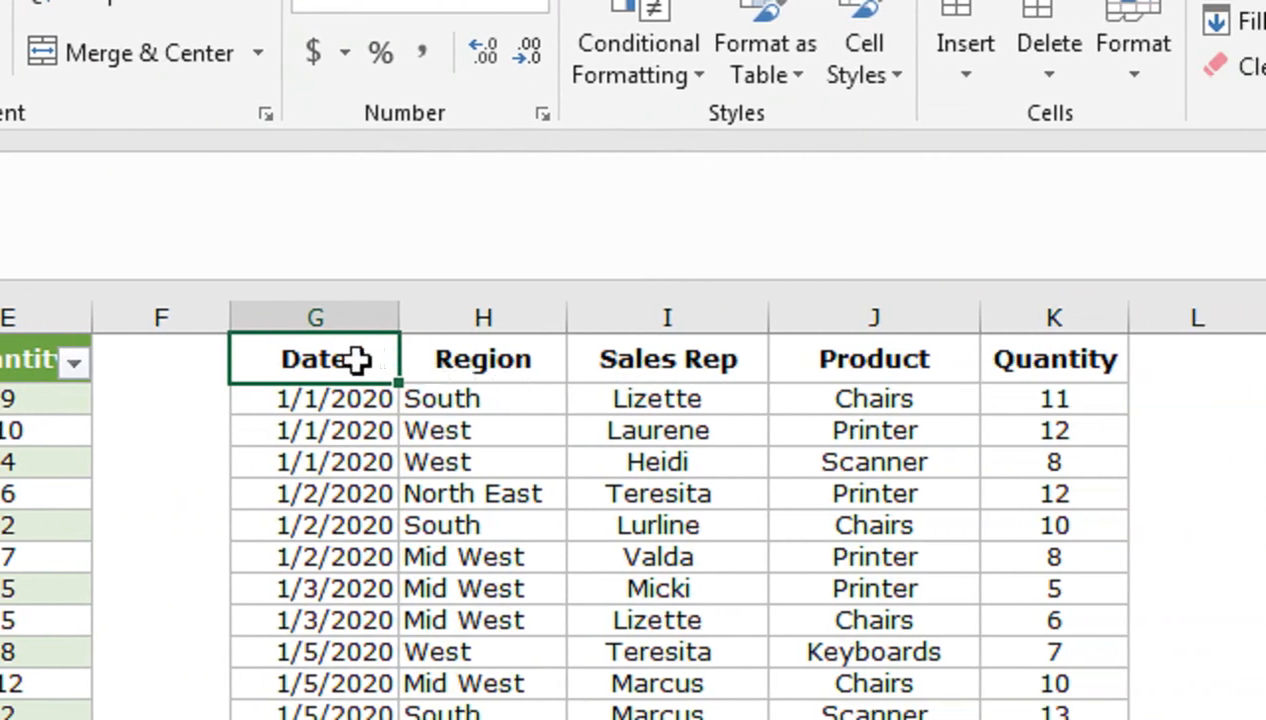
key("ctrl+a")
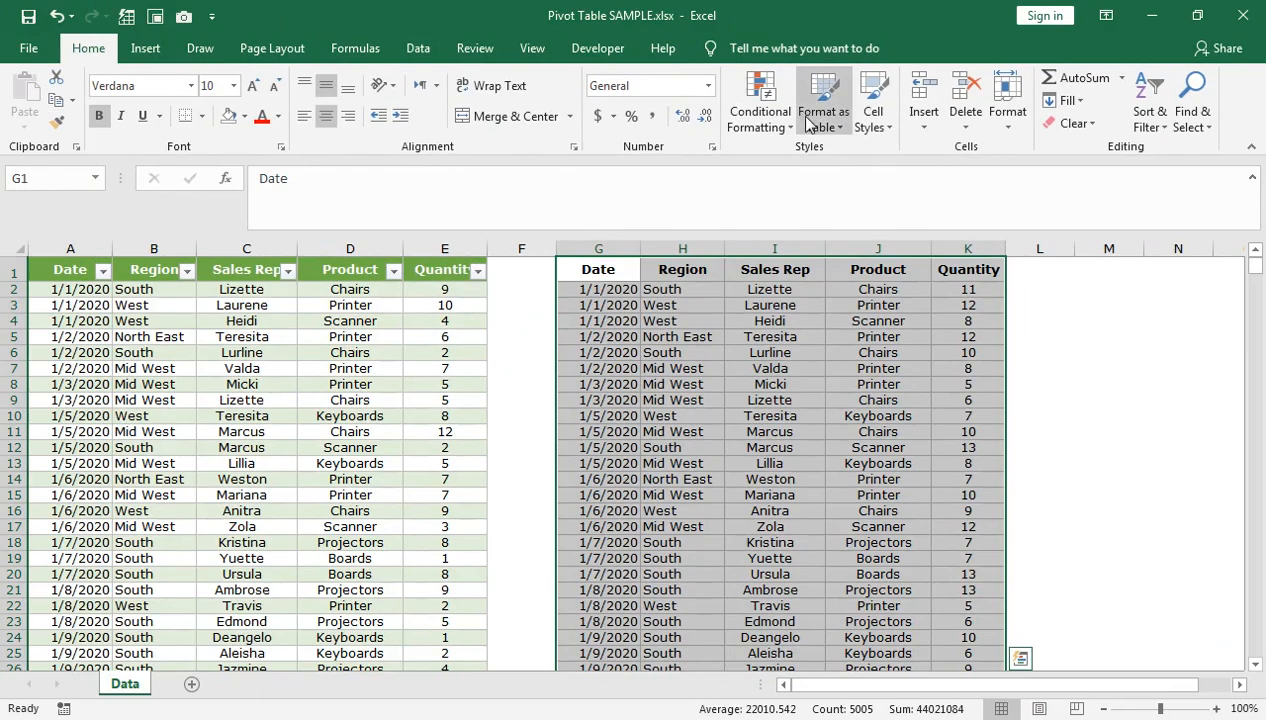
left_click(765, 58)
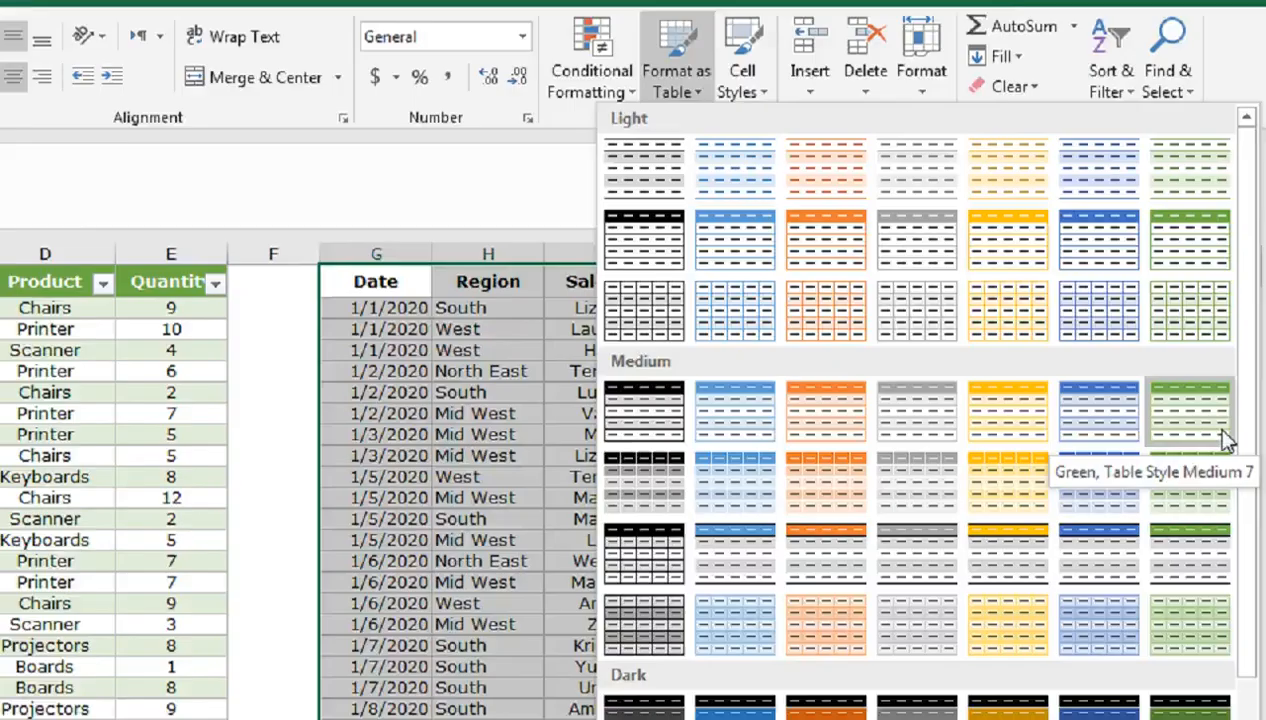
left_click(1205, 540)
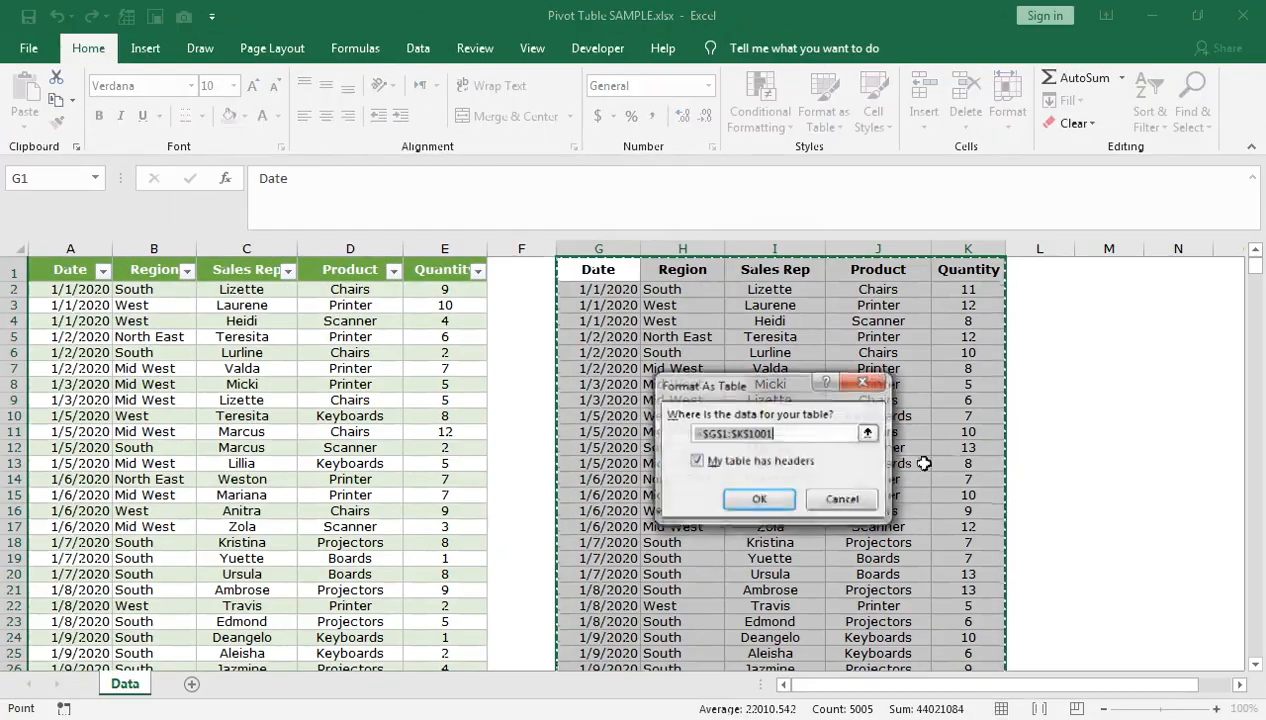
left_click(760, 500)
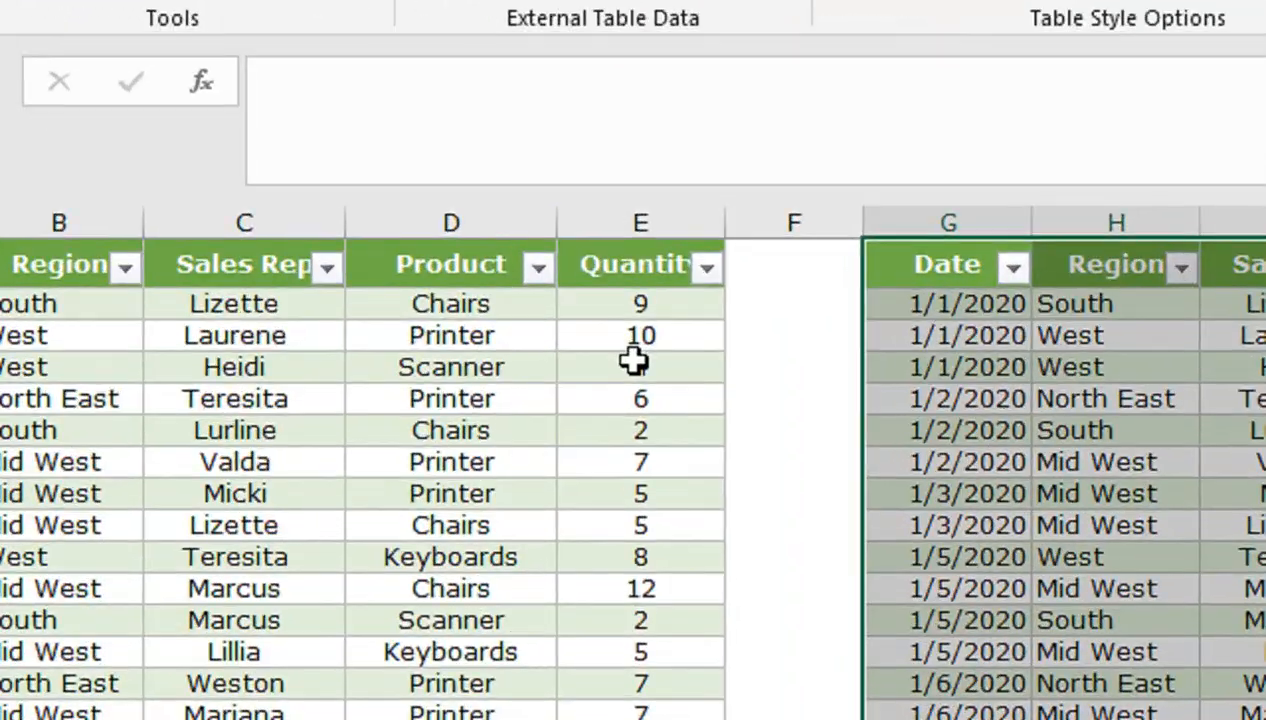
Bring the first table into the Power Query Editor and set its Date column type to Date, replacing the current conversion
left_click(633, 362)
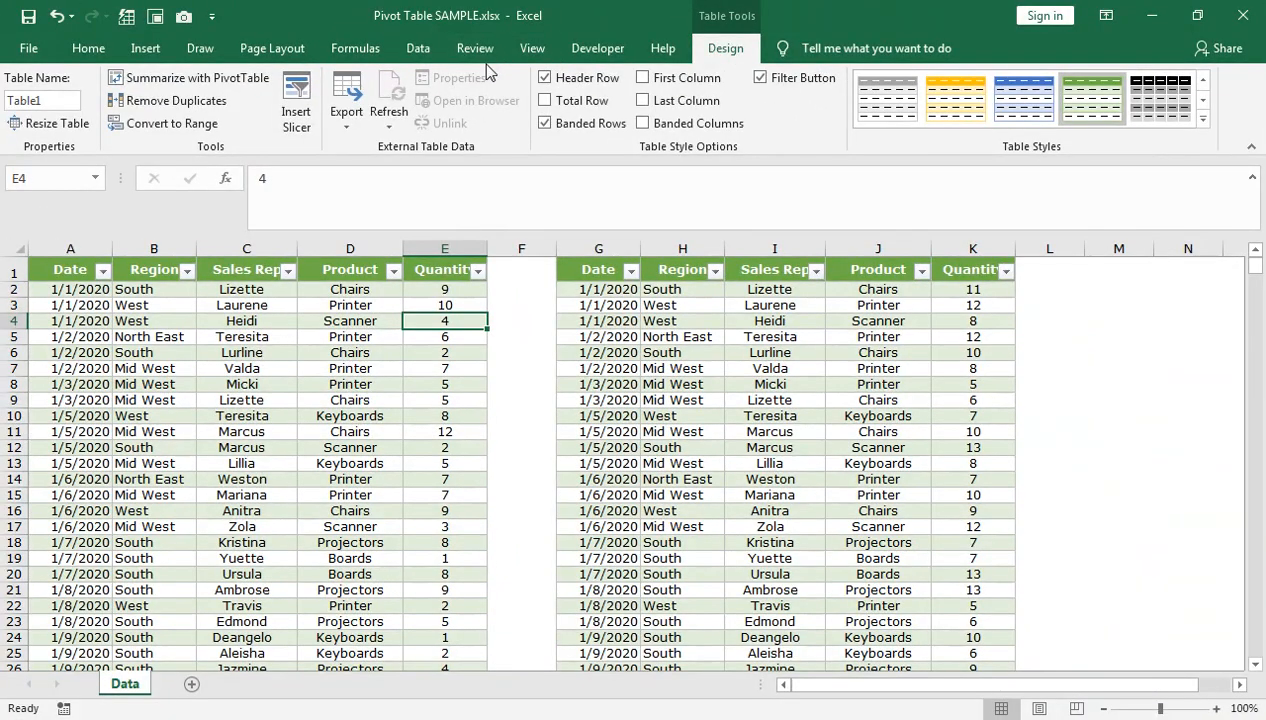
left_click(420, 50)
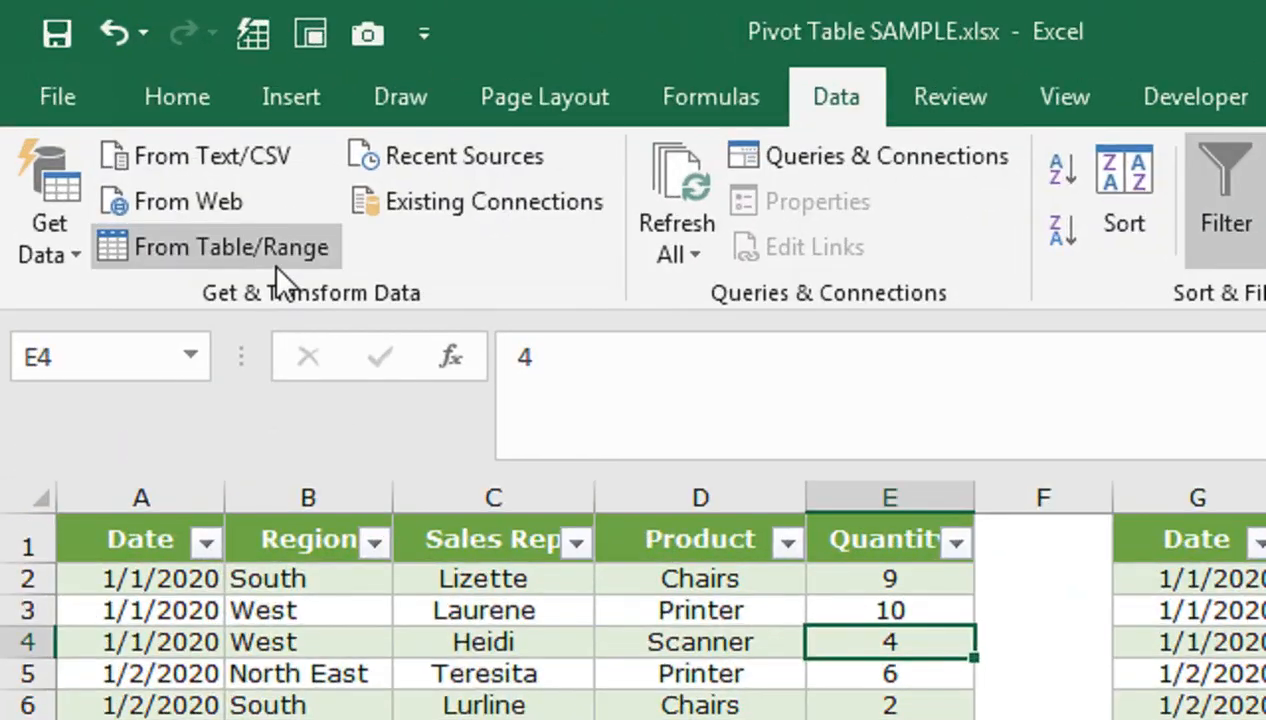
left_click(275, 266)
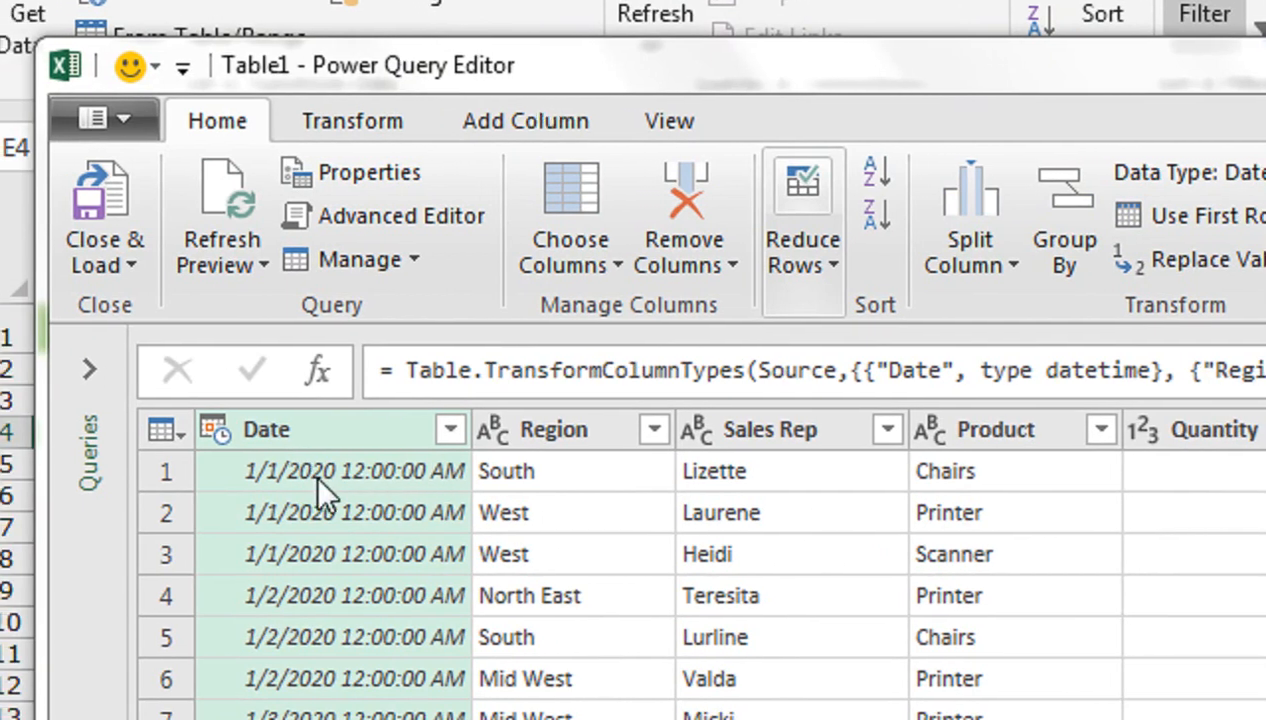
left_click(247, 433)
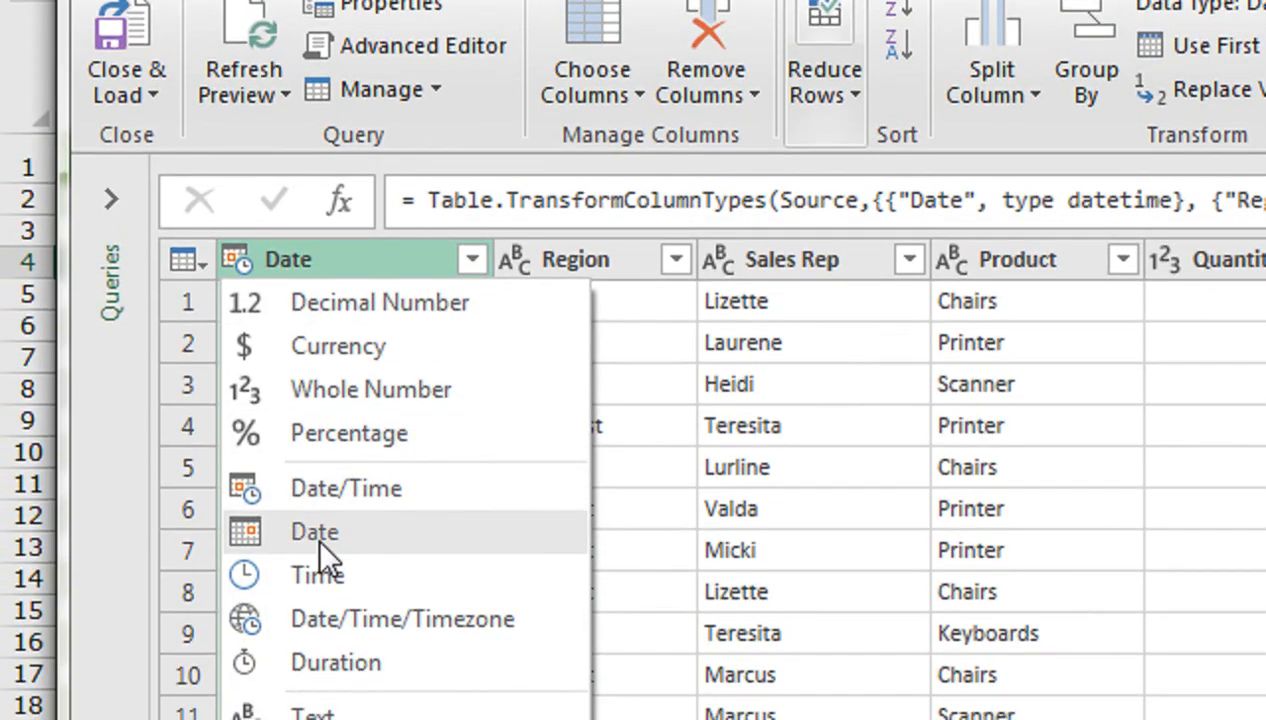
left_click(316, 534)
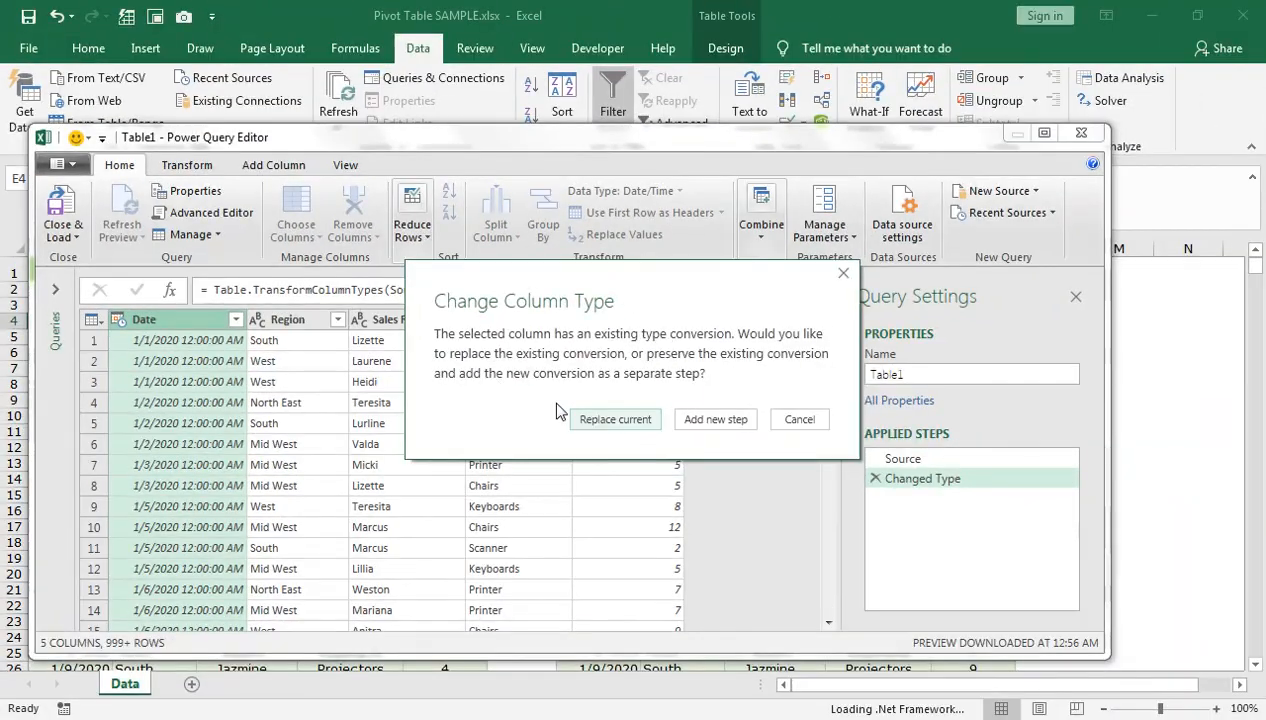
left_click(1200, 460)
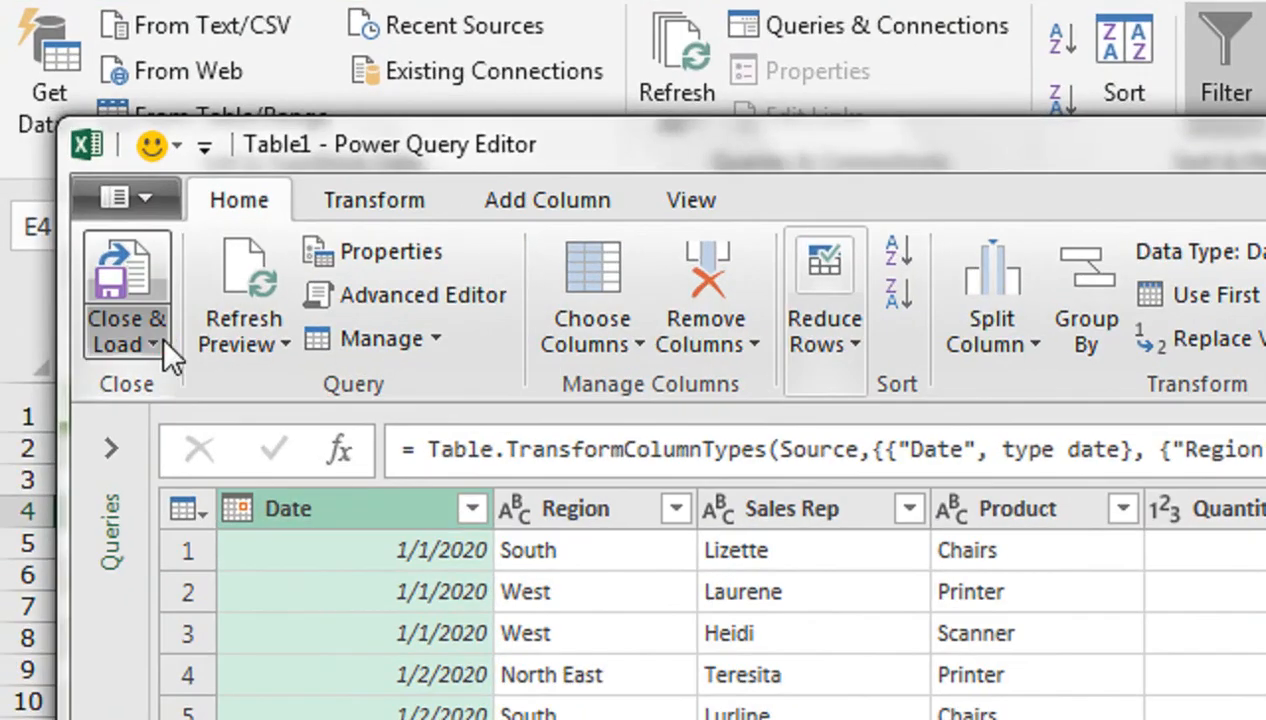
Close and load the Table1 query as Only Create Connection, and dismiss its query preview
left_click(71, 238)
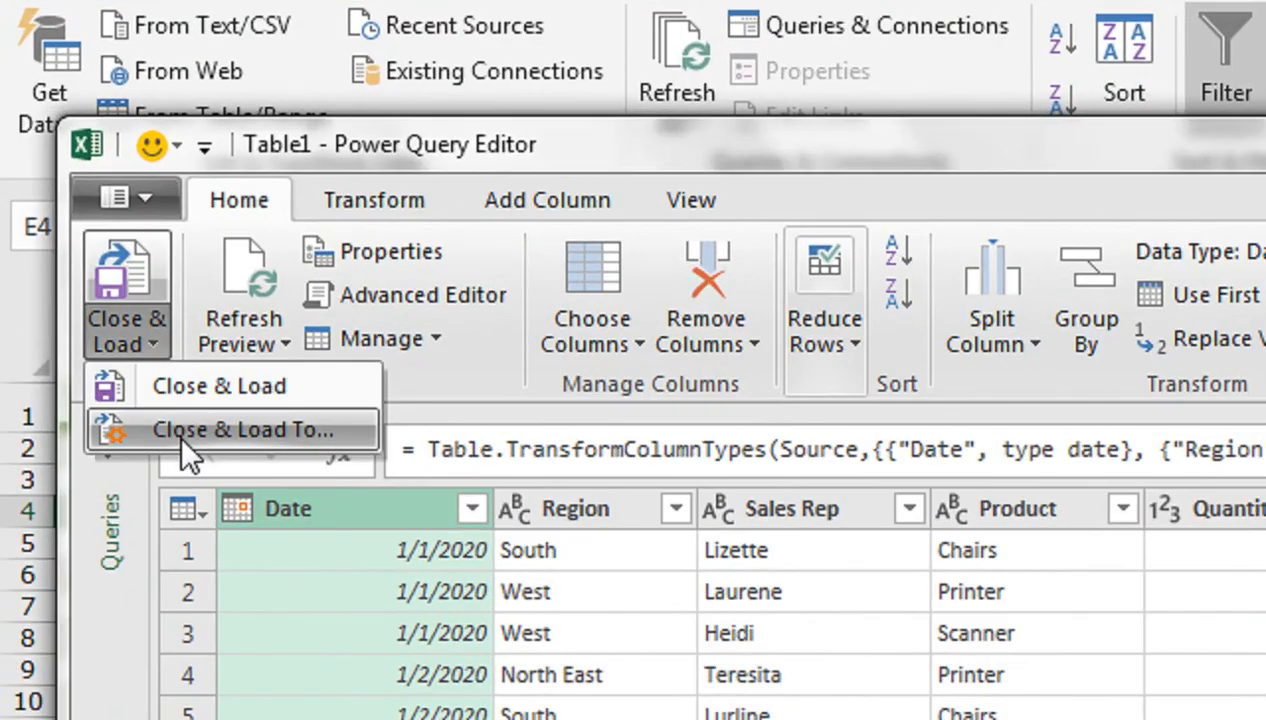
left_click(179, 433)
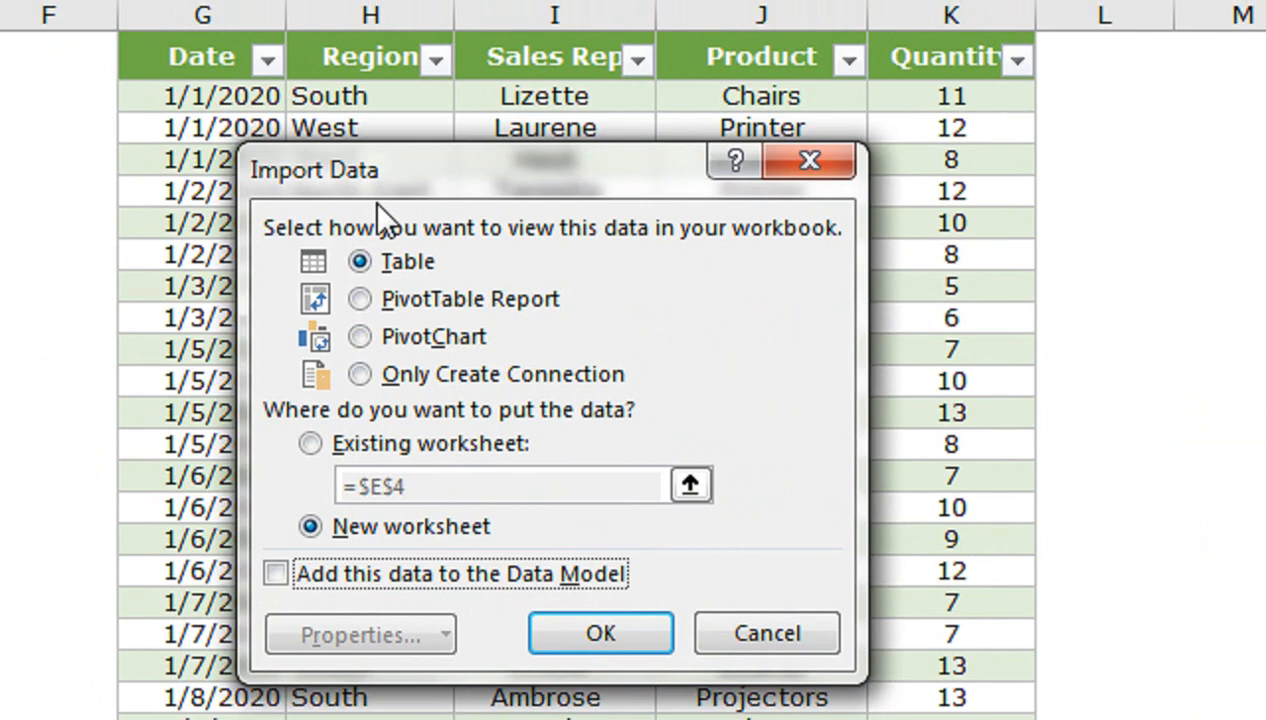
left_click(396, 374)
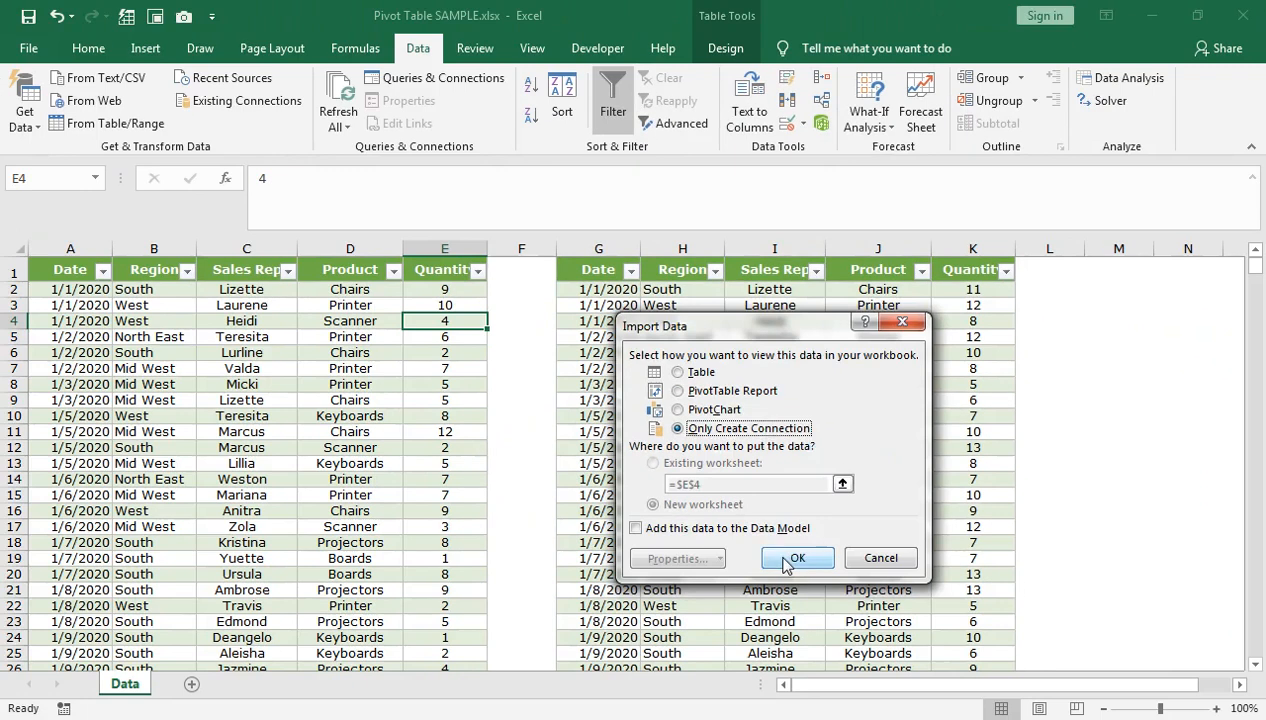
left_click(585, 546)
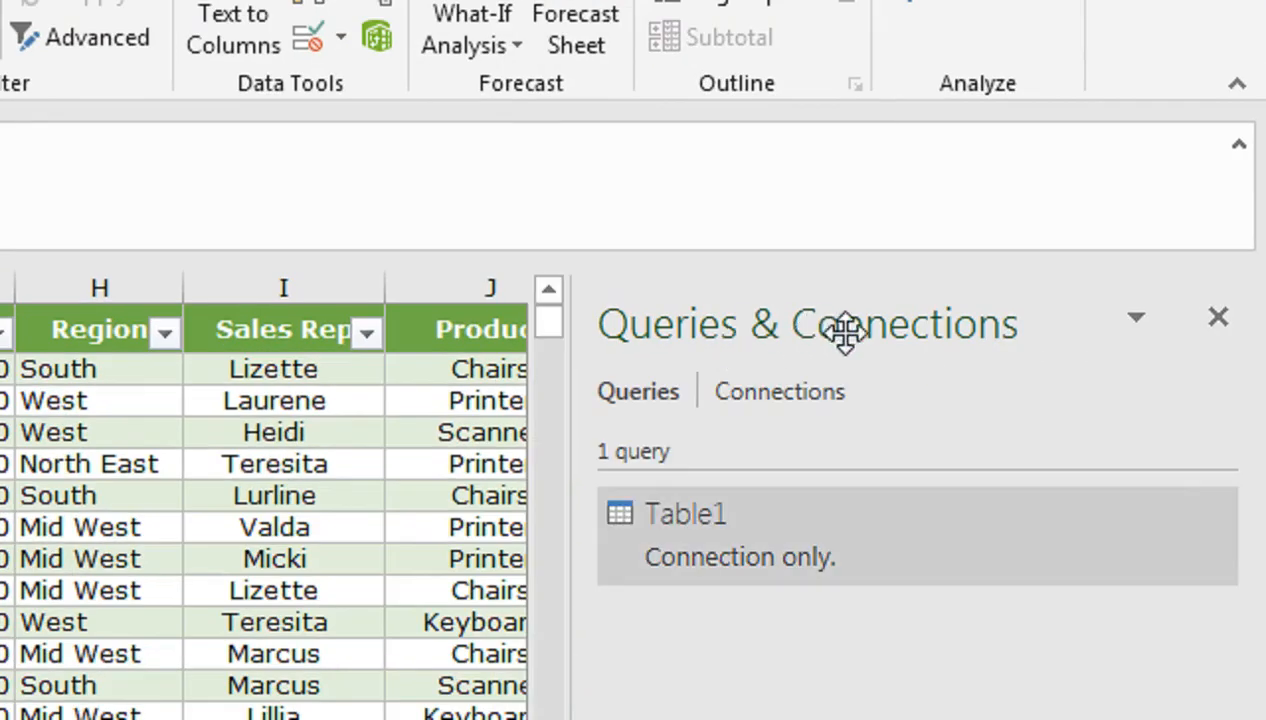
mouse_move(700, 550)
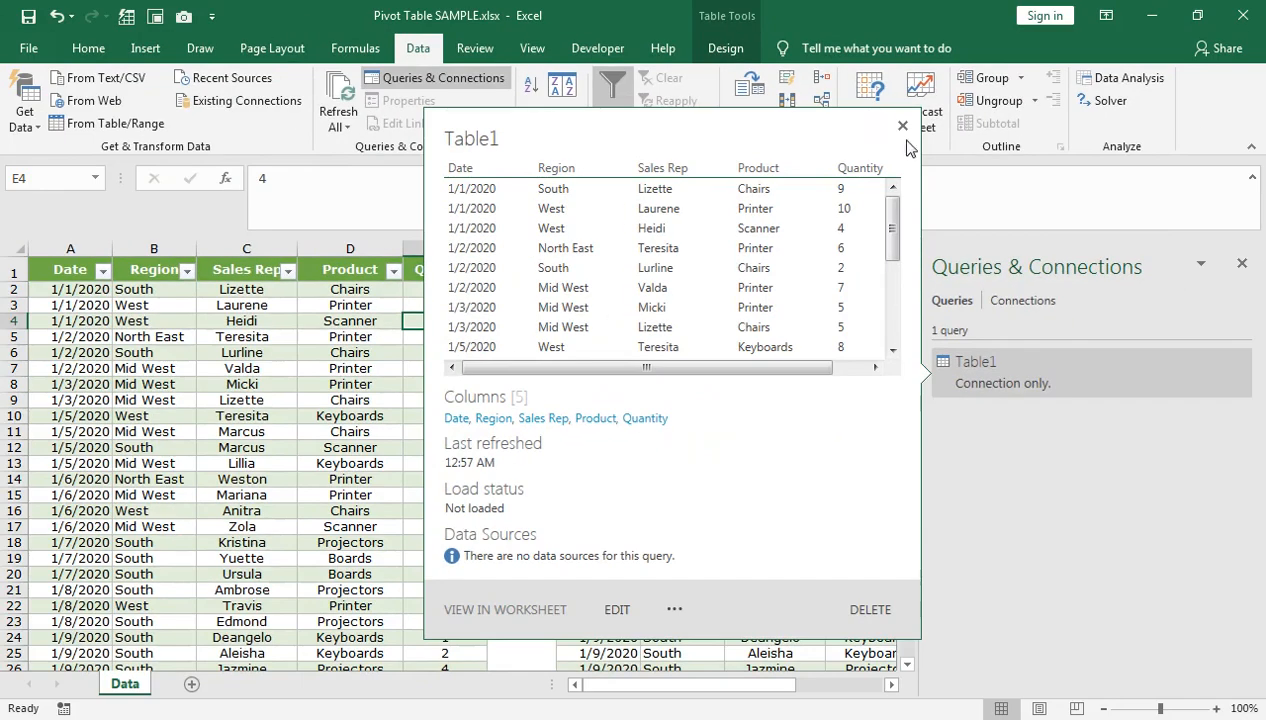
left_click(902, 127)
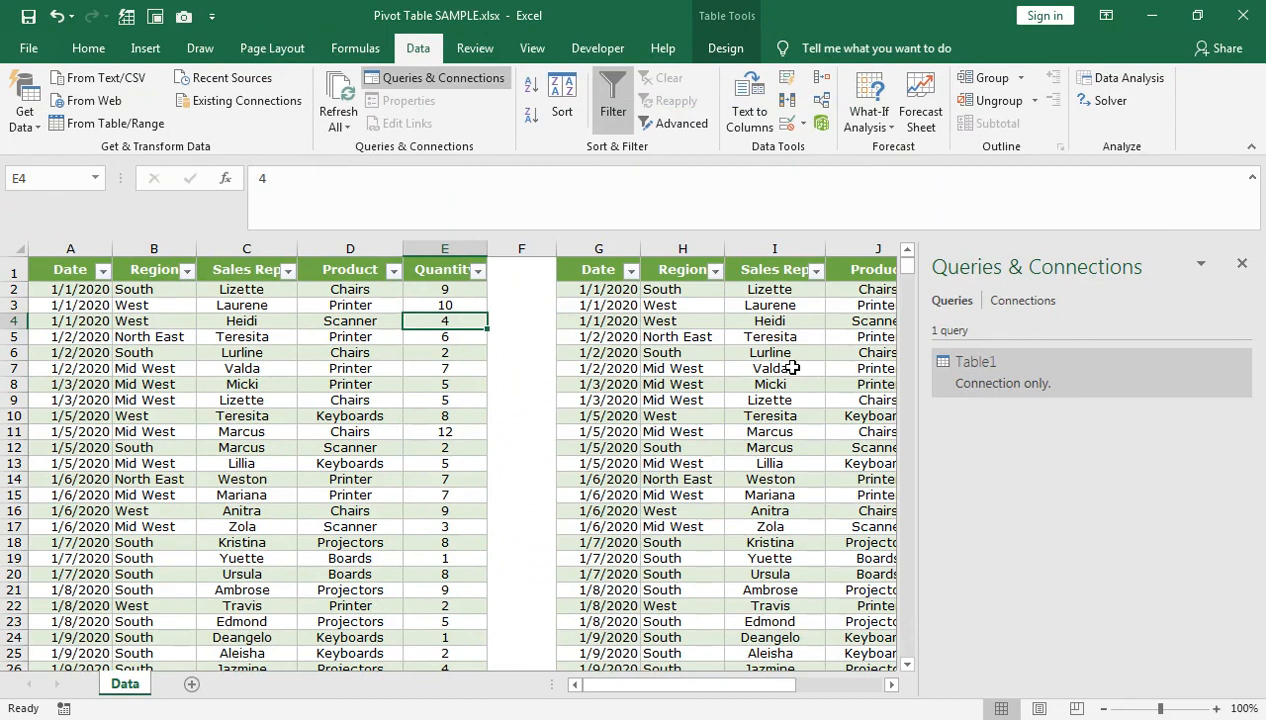
Bring the second table into the Power Query Editor and set its Date column type to Date, replacing the current conversion
left_click(590, 272)
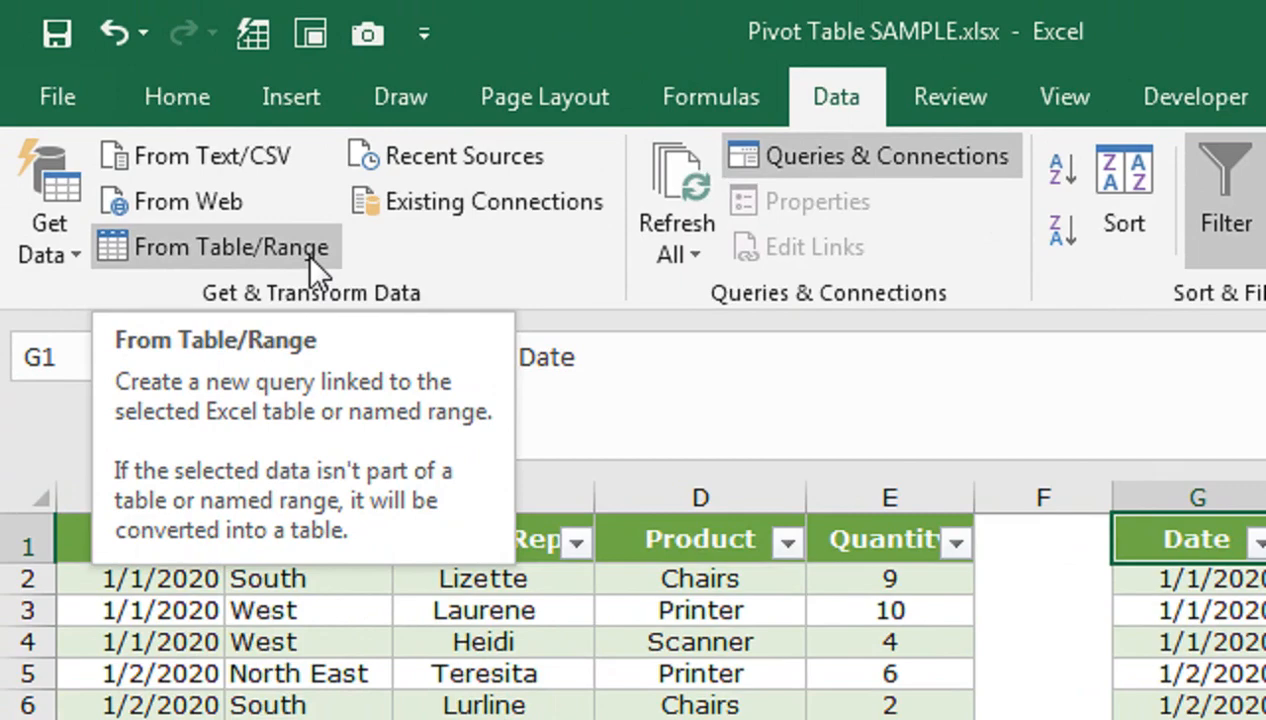
left_click(308, 255)
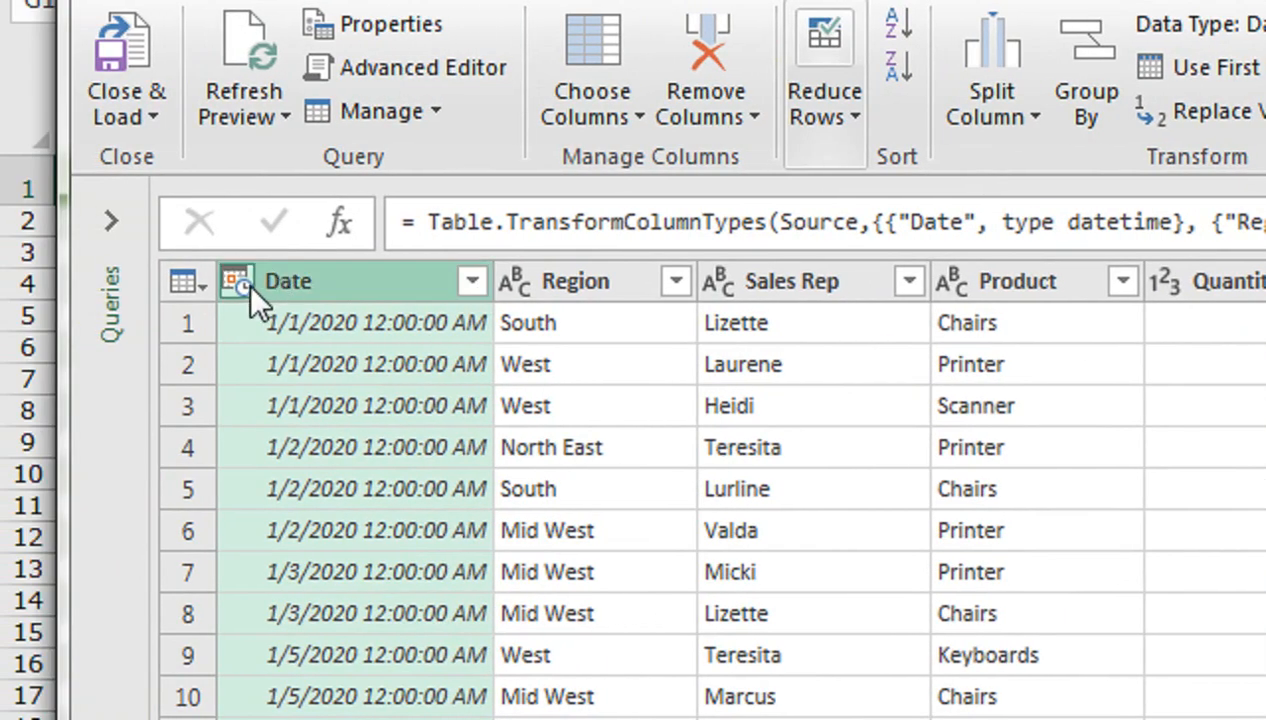
left_click(247, 282)
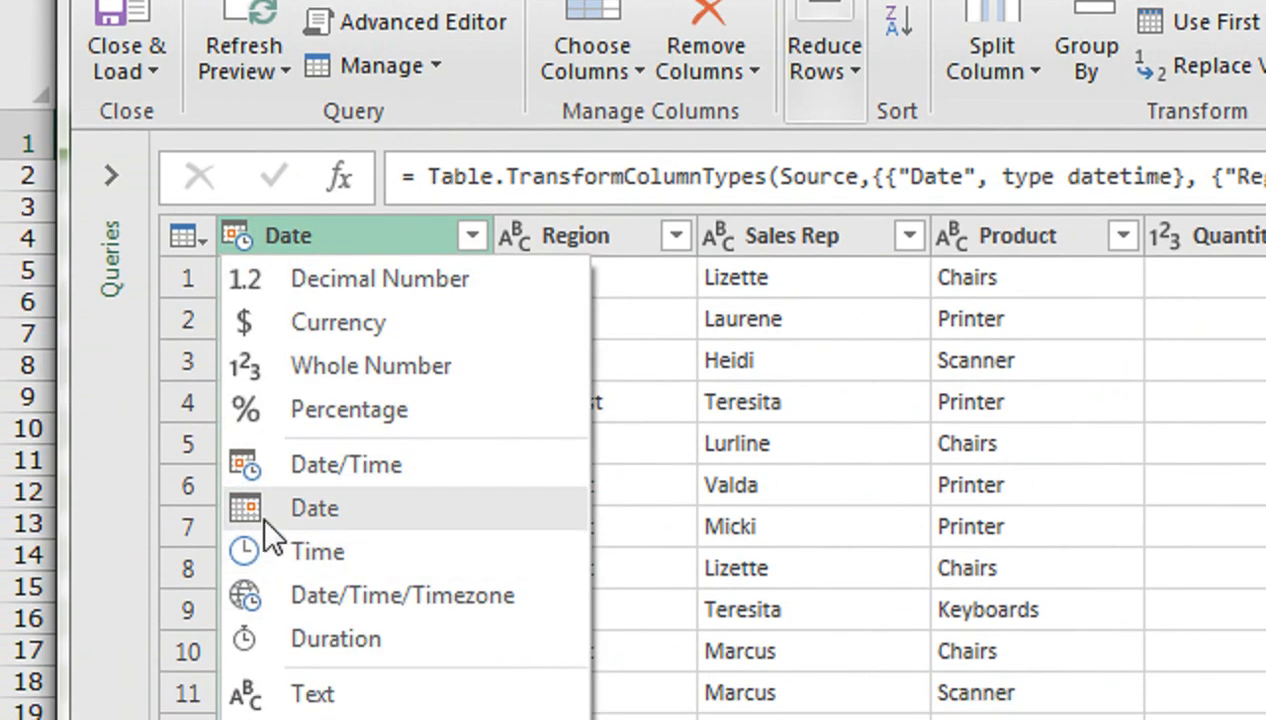
left_click(264, 520)
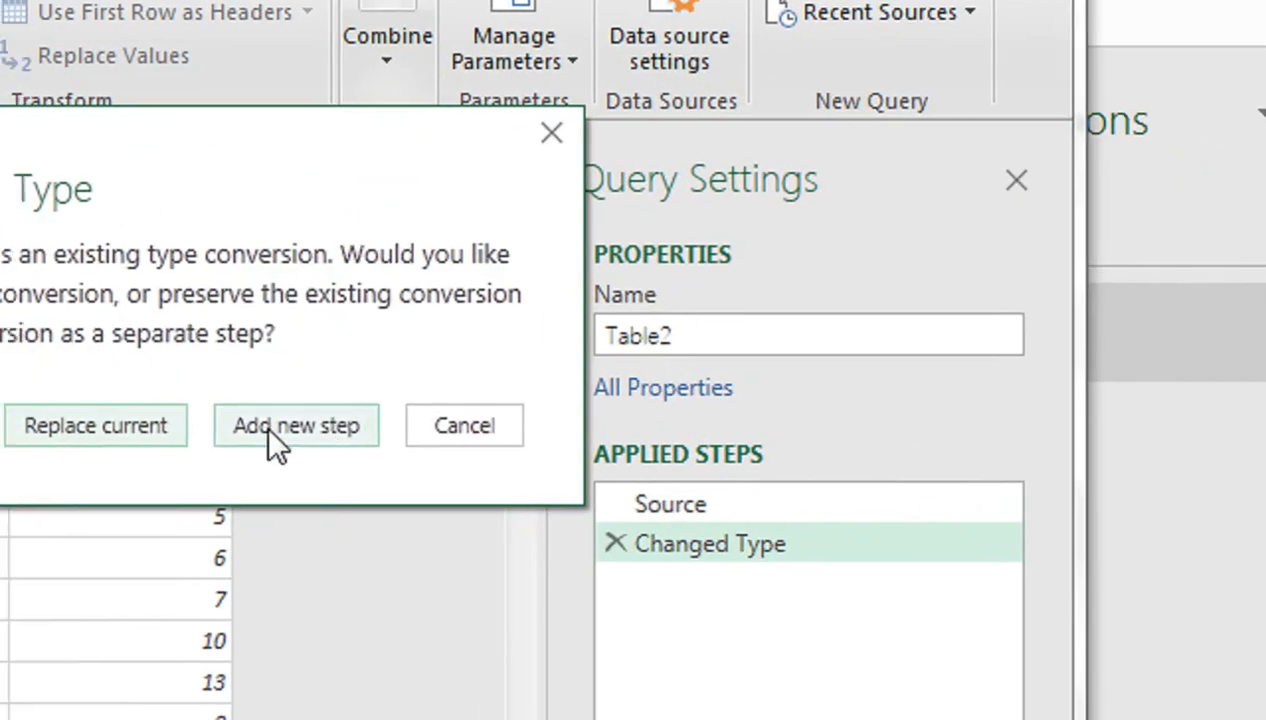
left_click(135, 428)
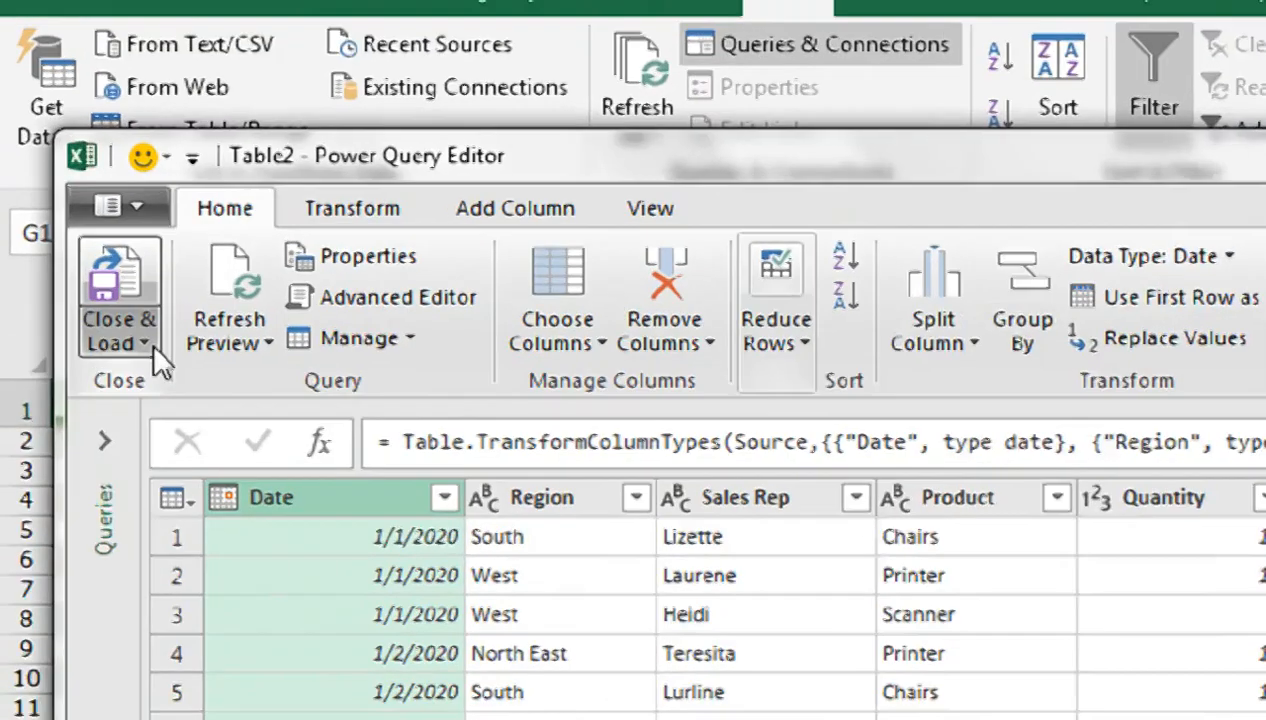
Close and load the Table2 query as Only Create Connection
left_click(148, 345)
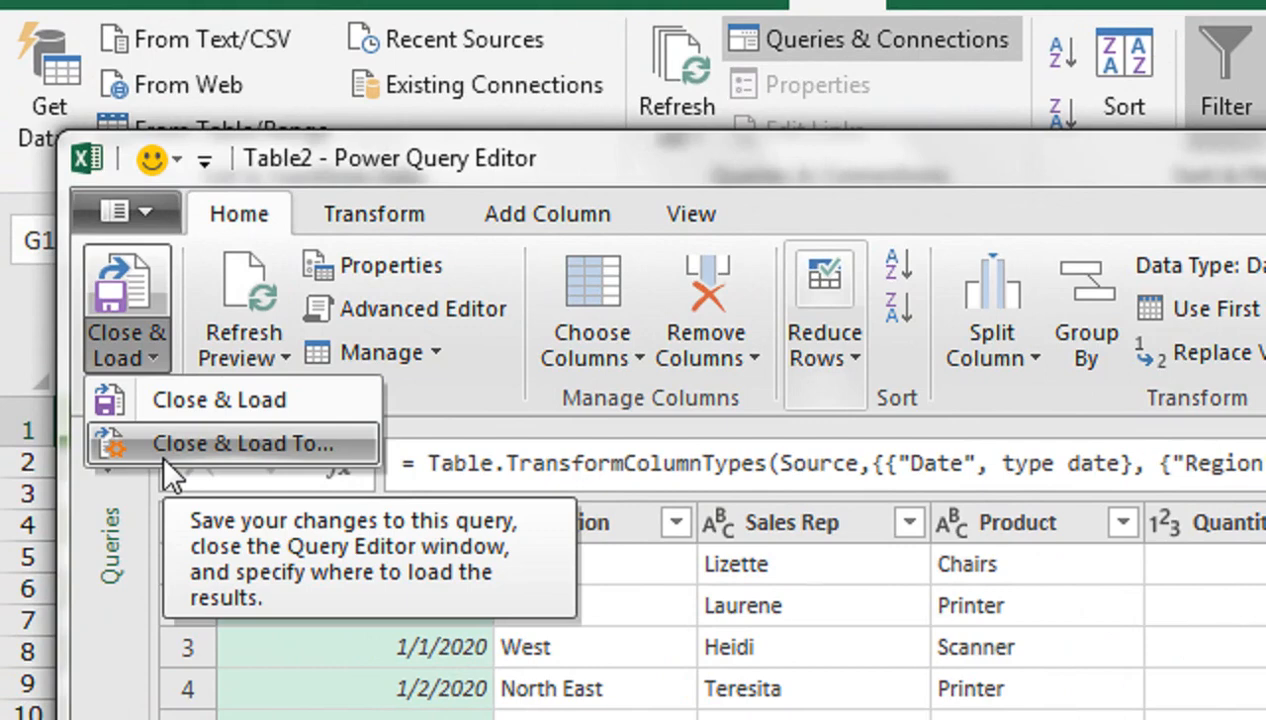
left_click(161, 452)
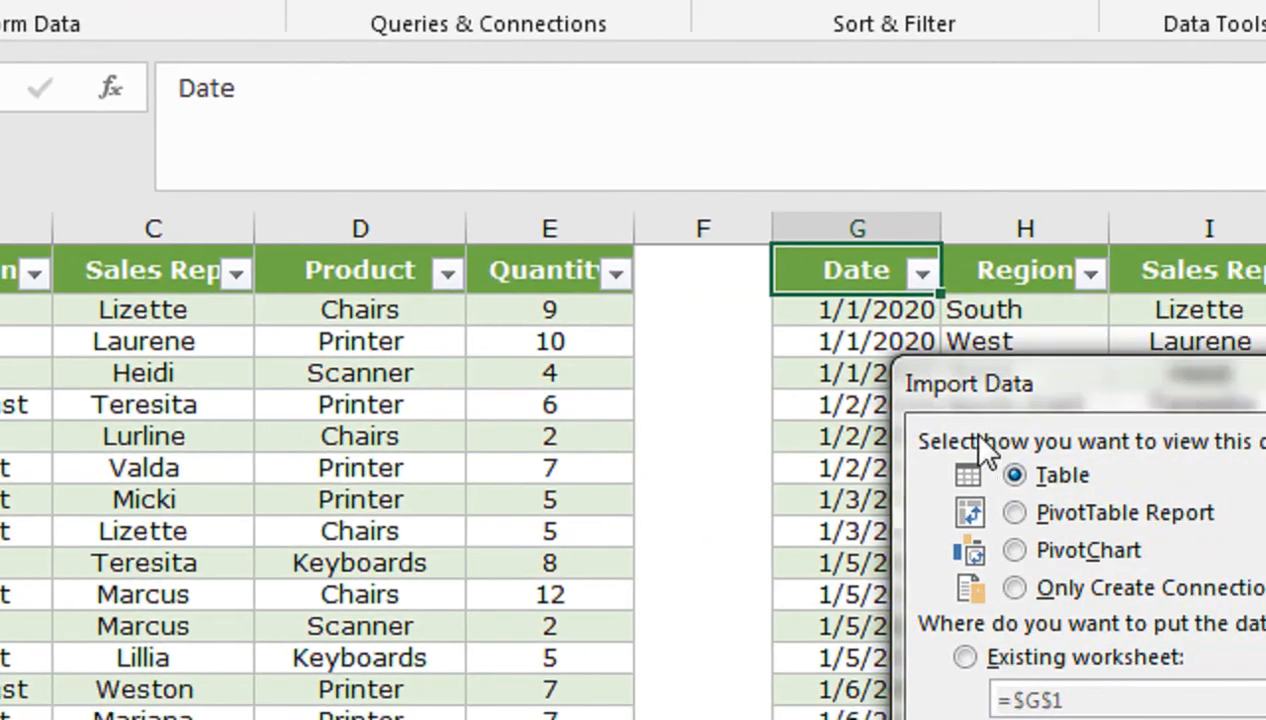
left_click_drag(1215, 410, 715, 210)
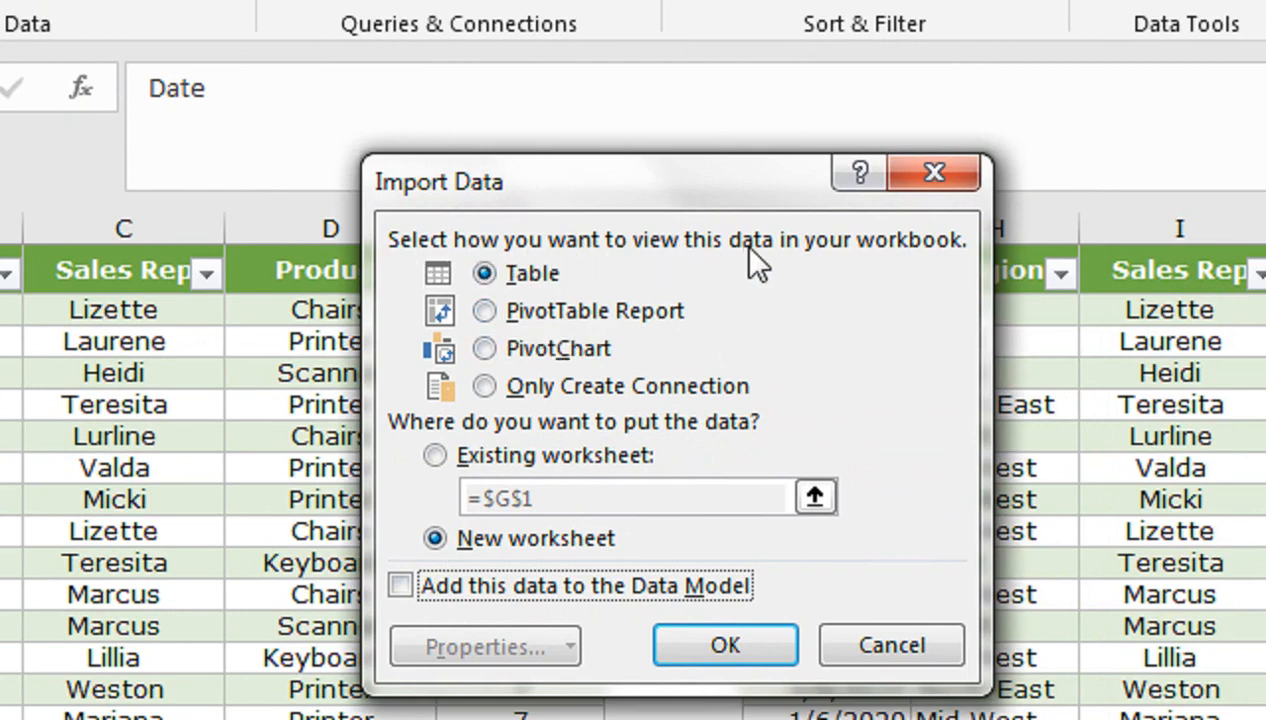
left_click(515, 390)
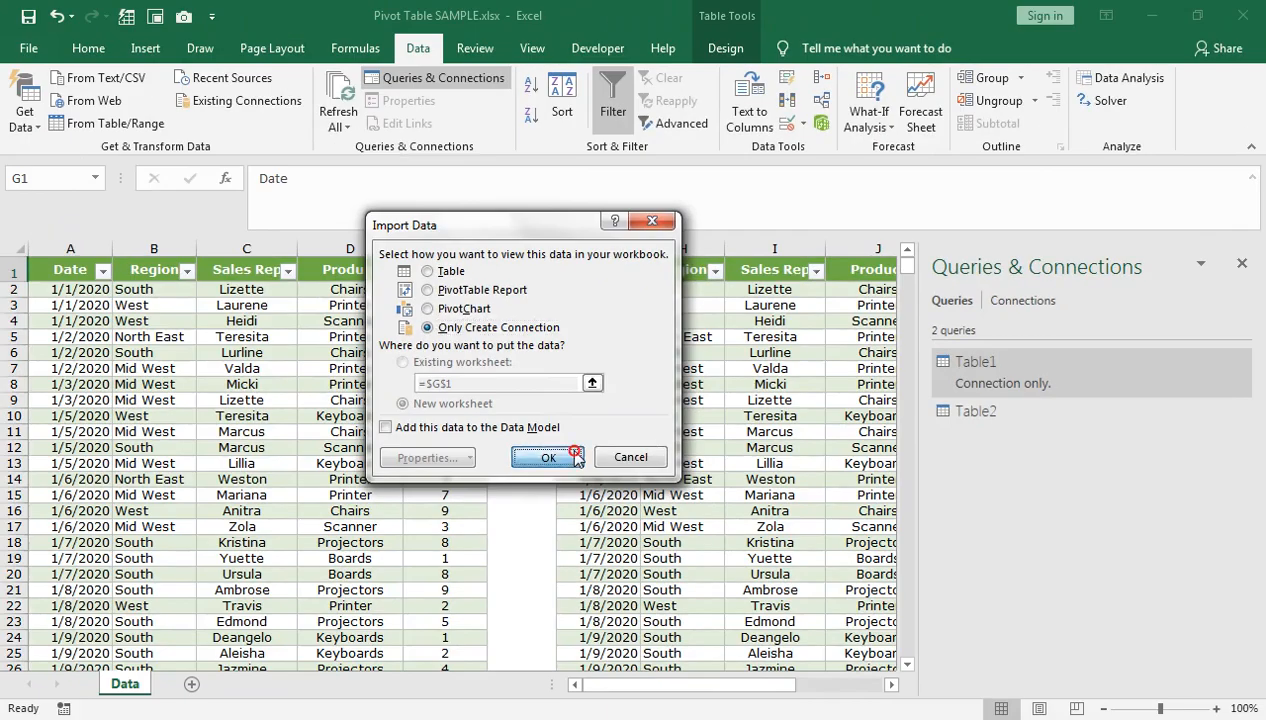
left_click(560, 457)
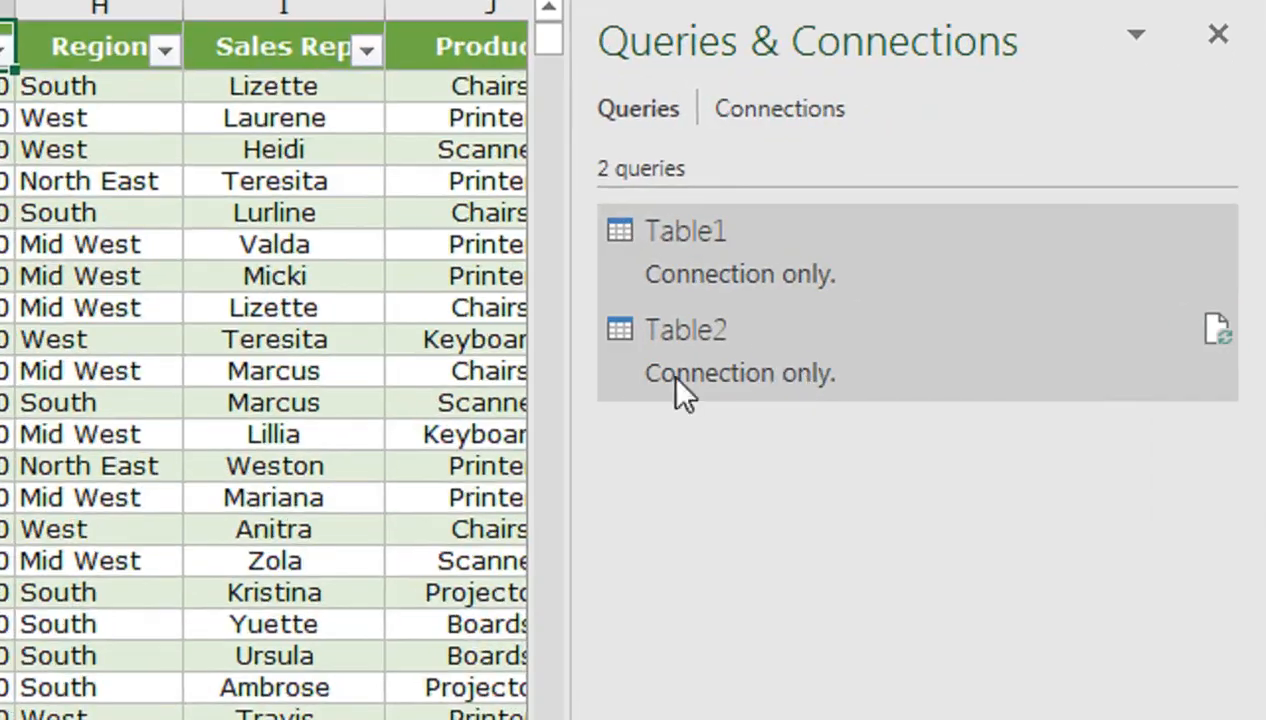
mouse_move(981, 417)
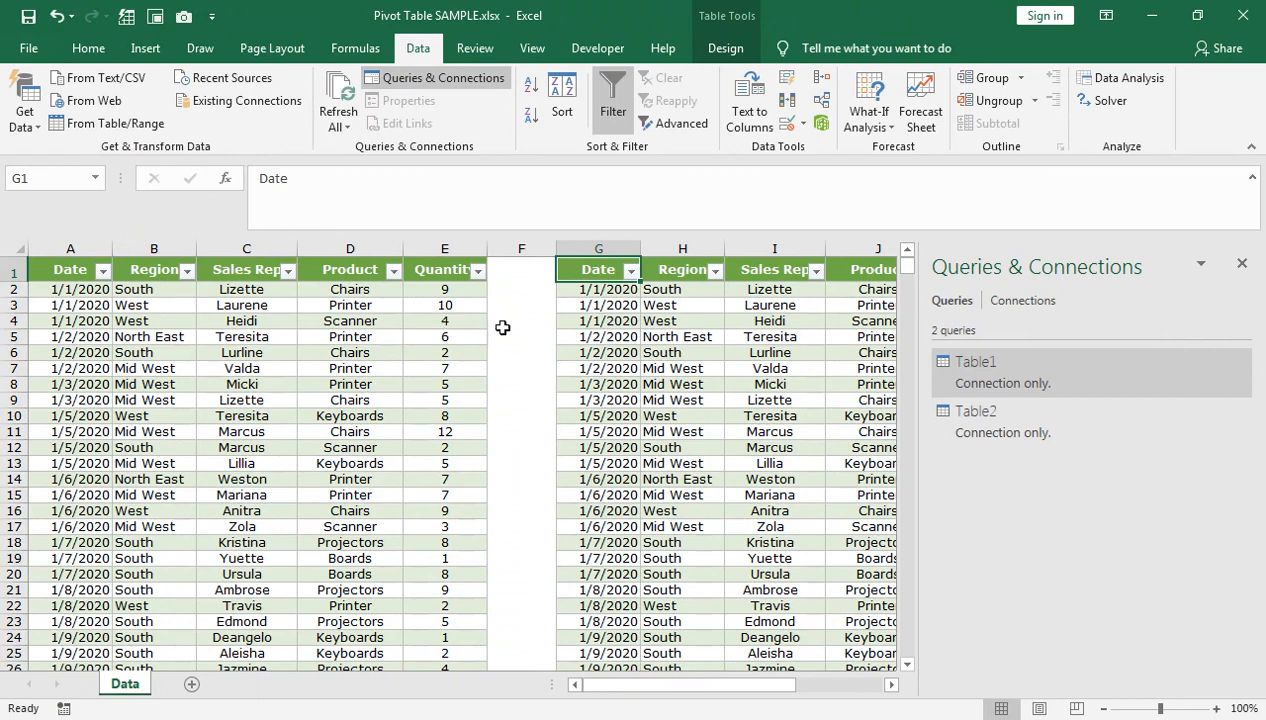
mouse_move(935, 390)
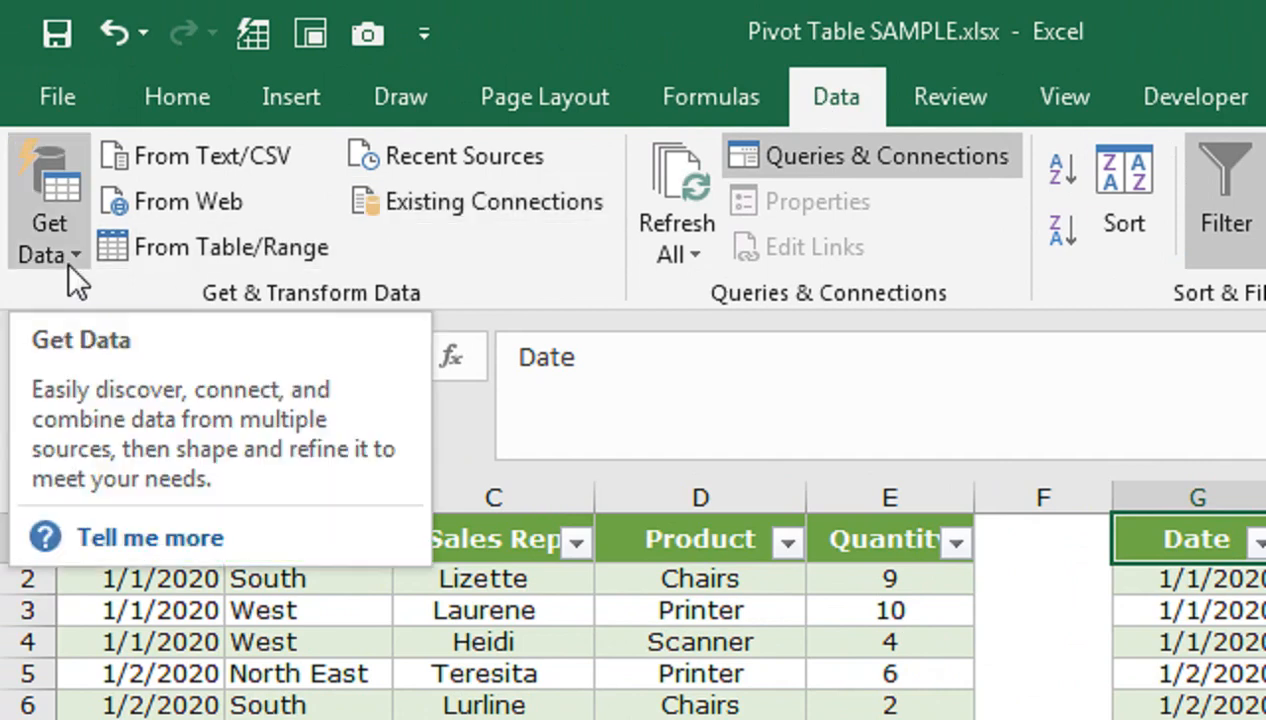
Combine the two queries with Append, using Table1 as the primary table and Table2 as the table to append
left_click(68, 264)
mouse_move(160, 605)
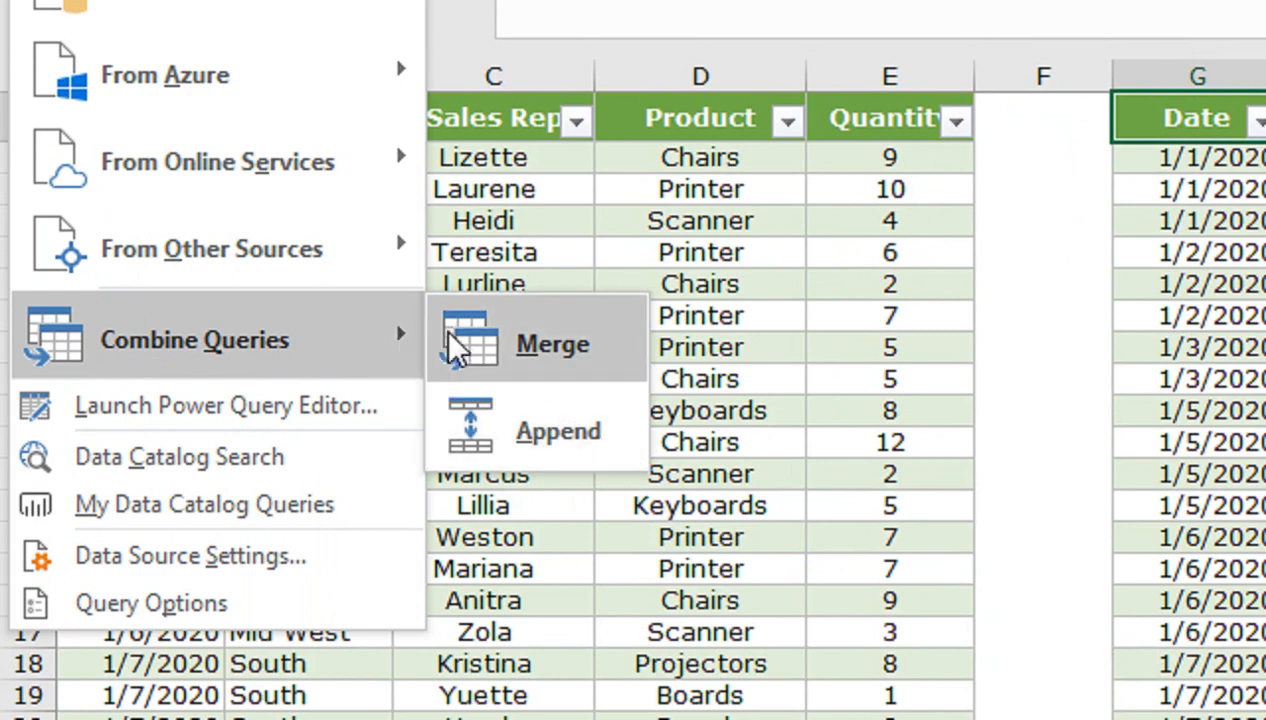
left_click(541, 470)
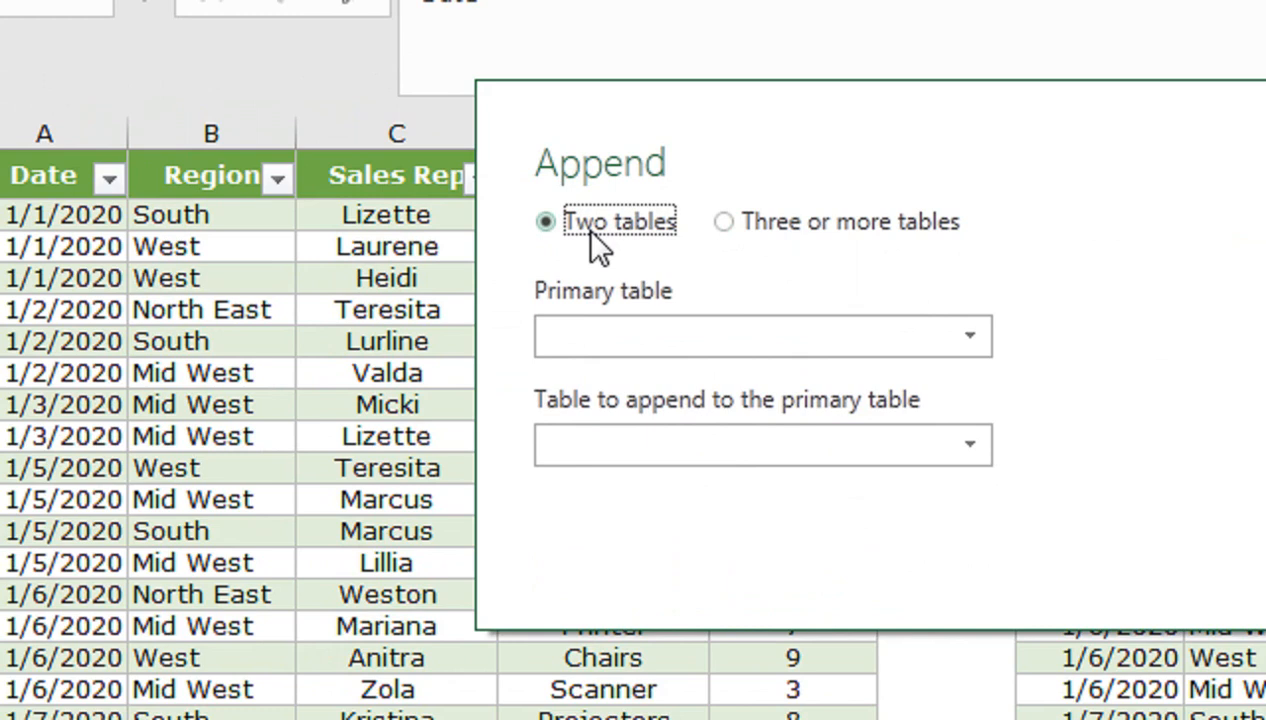
left_click(962, 337)
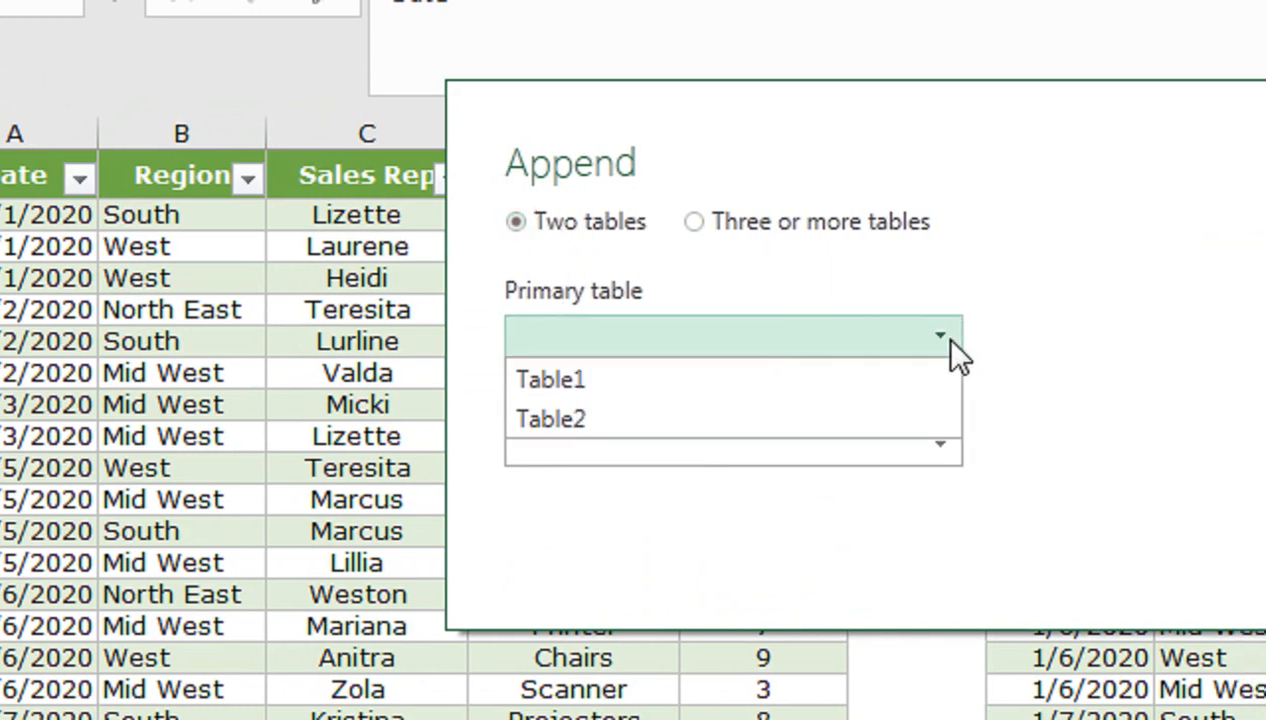
left_click(927, 388)
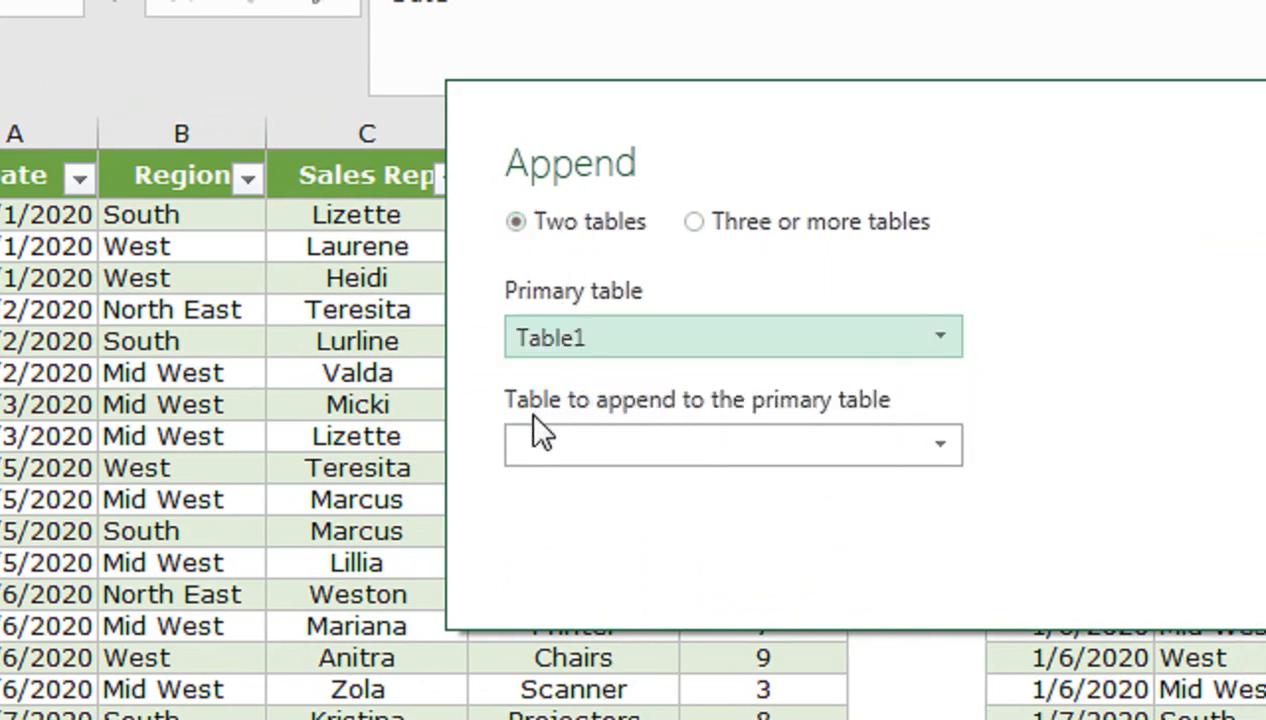
left_click(938, 444)
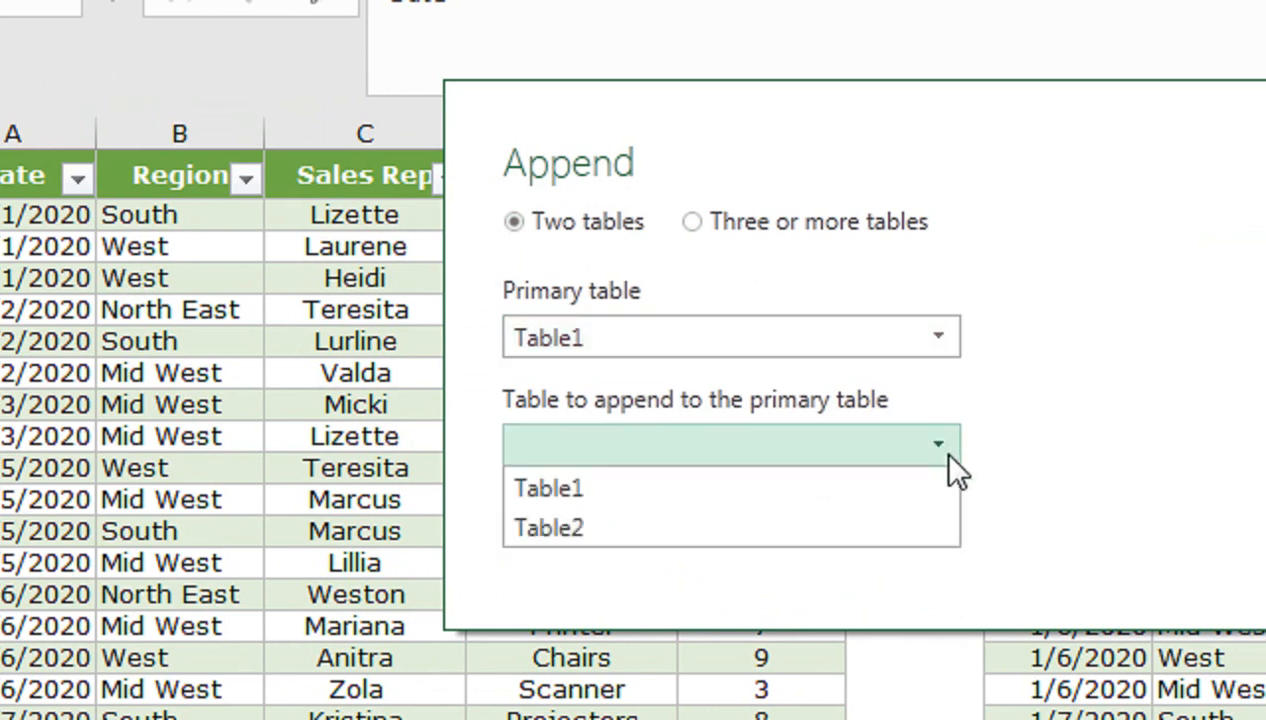
left_click(893, 530)
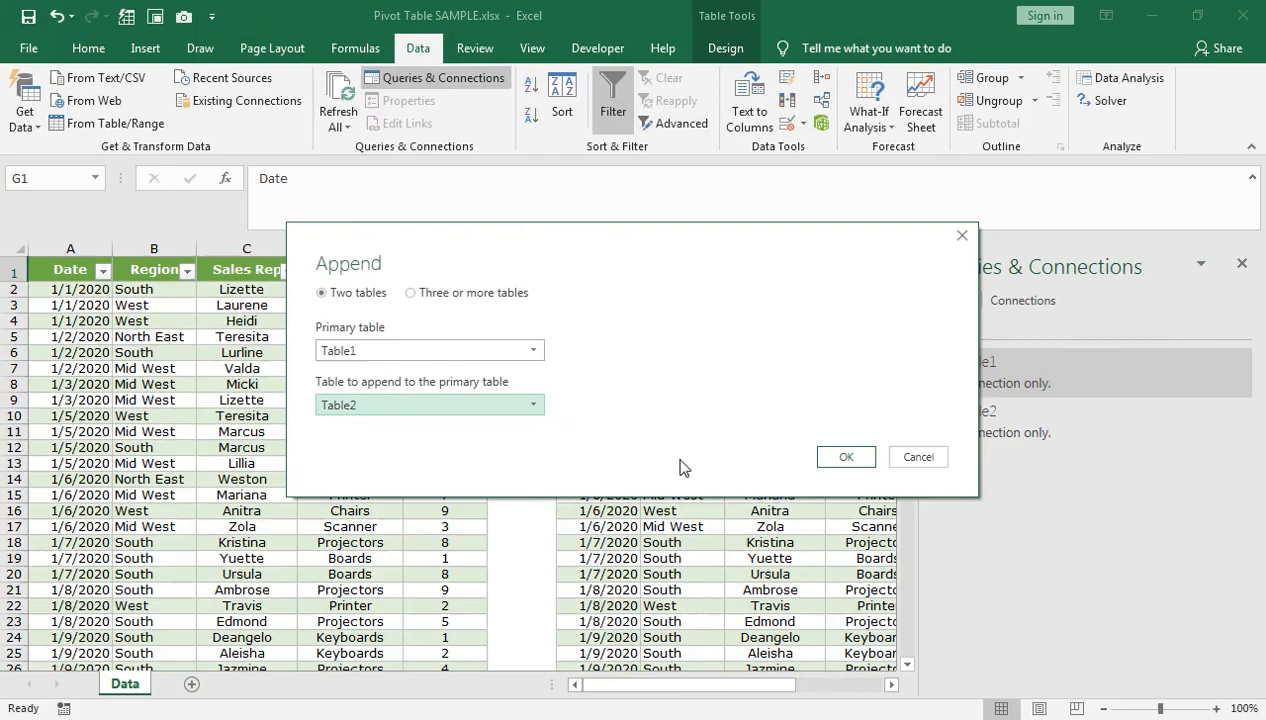
left_click(840, 457)
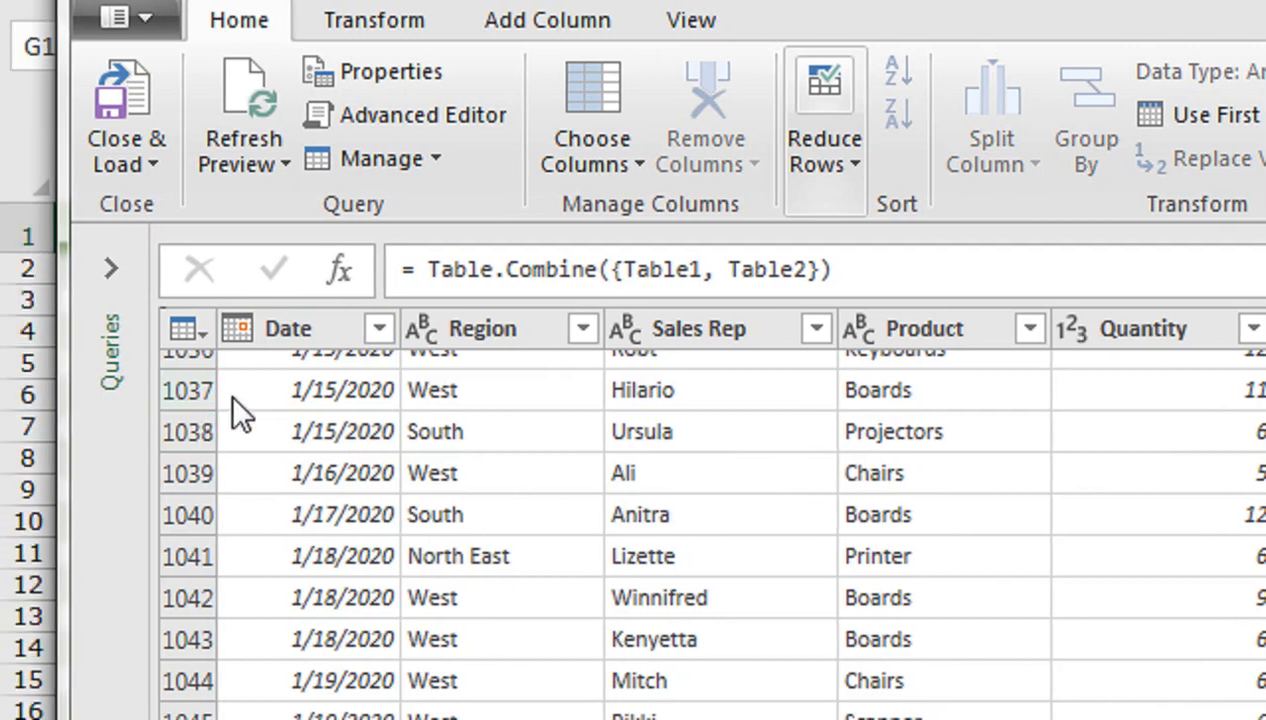
Examine the appended rows further down the Append1 query preview
left_click(316, 443)
scroll(370, 525, "down", 4)
scroll(381, 535, "down", 12)
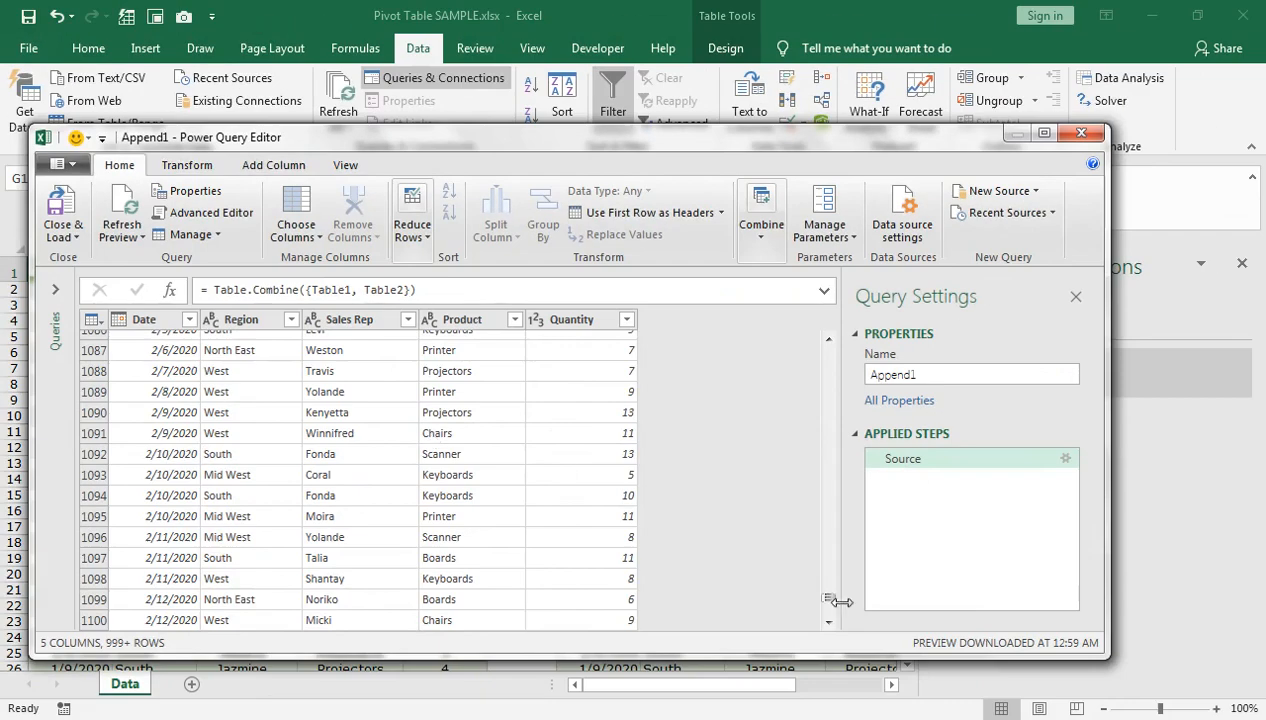
left_click(829, 622)
left_click(829, 622)
scroll(829, 622, "down", 13)
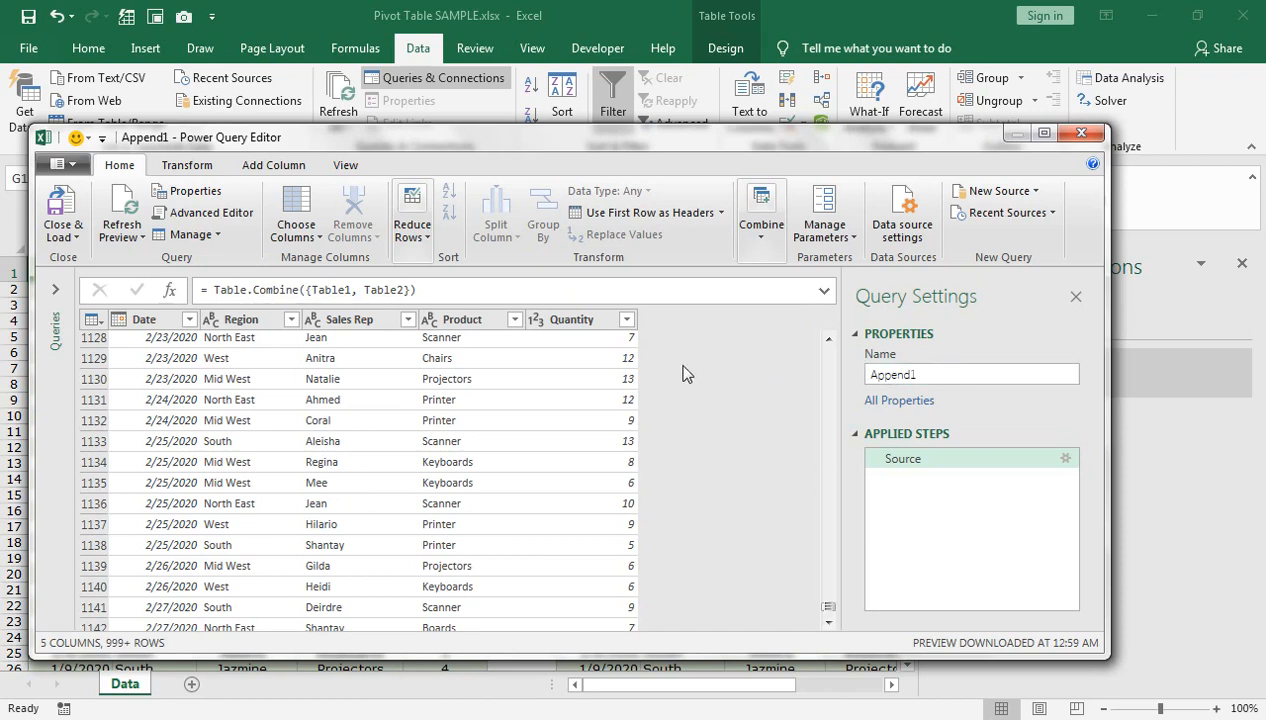
Close and load the Append1 query as Only Create Connection and add its data to the Data Model
left_click(76, 240)
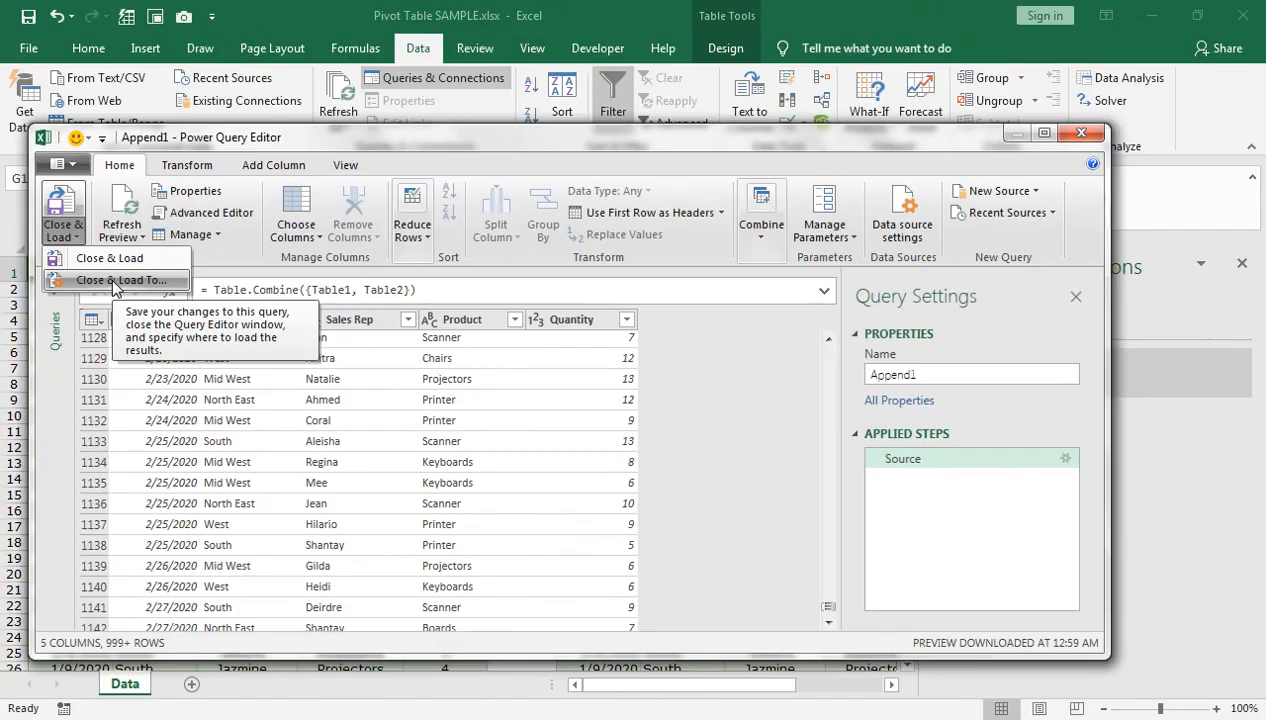
left_click(113, 281)
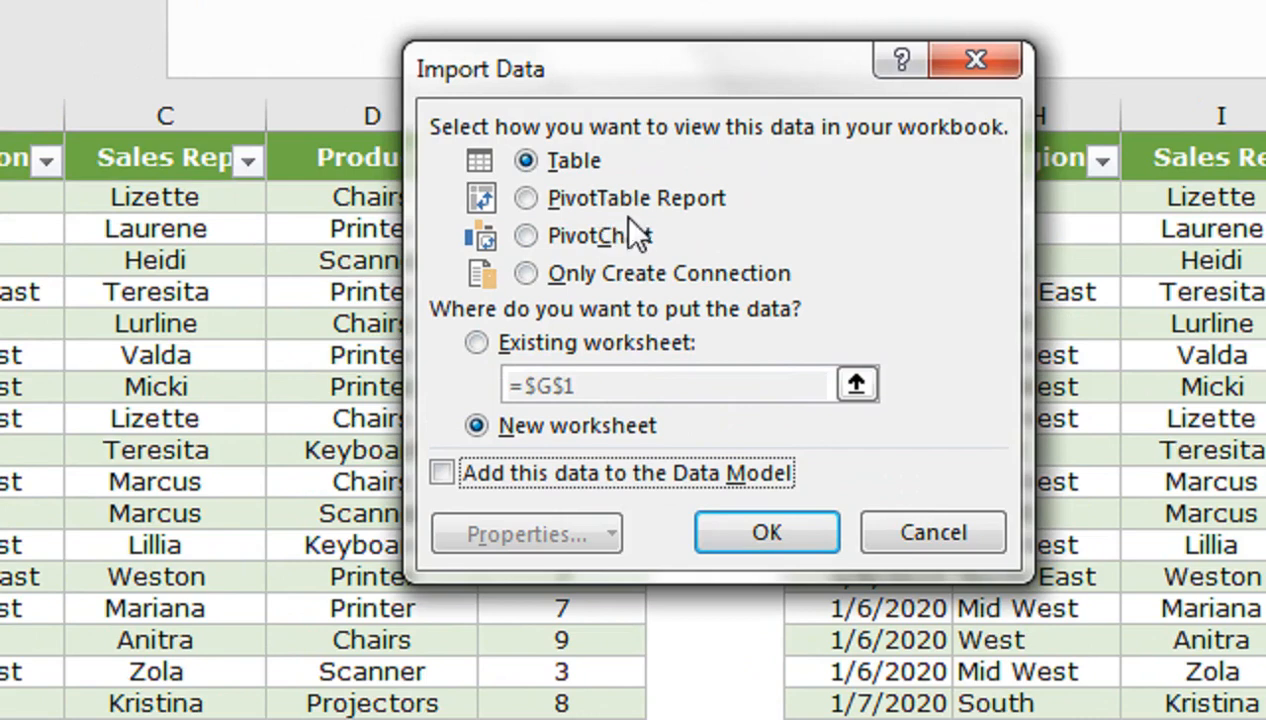
left_click(566, 293)
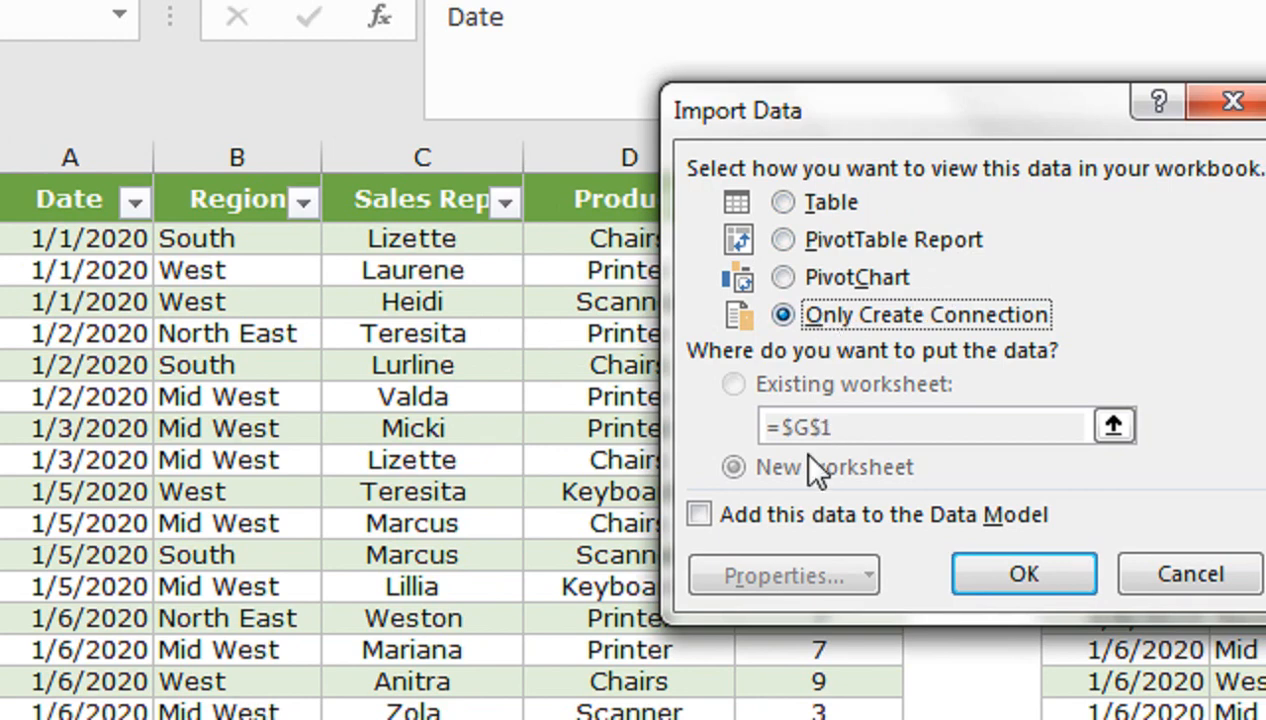
left_click(700, 518)
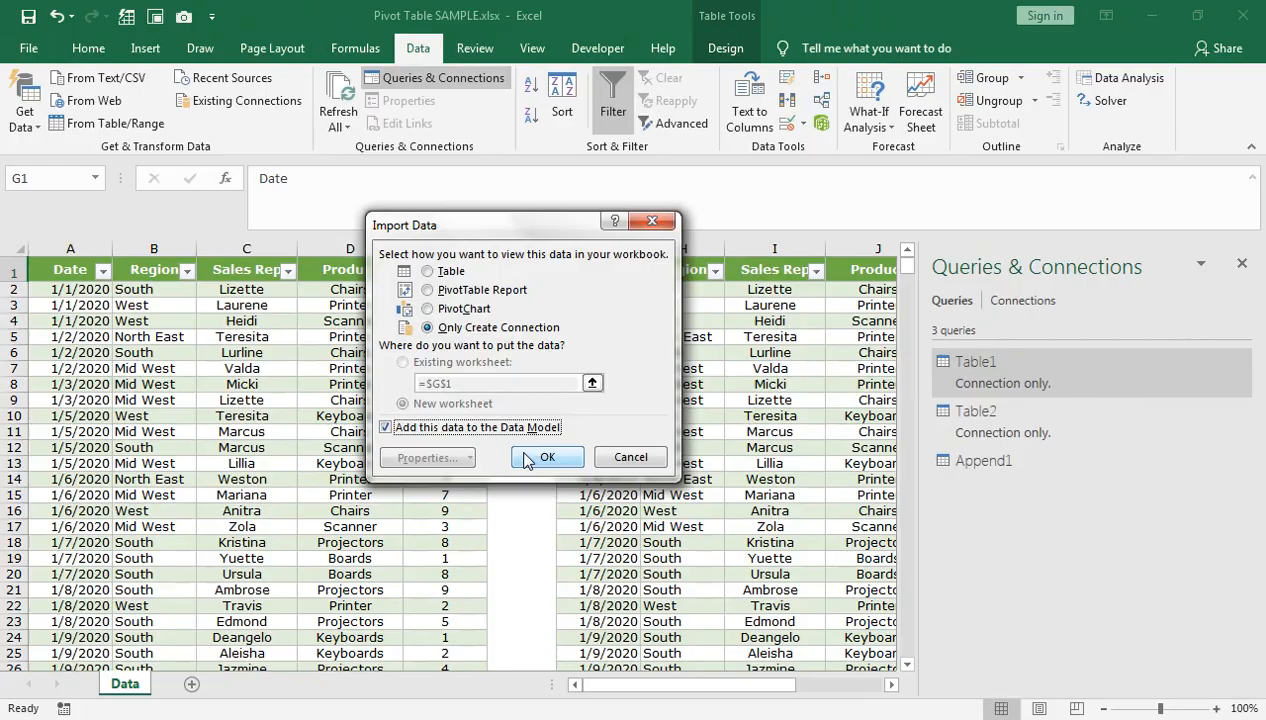
left_click(1023, 574)
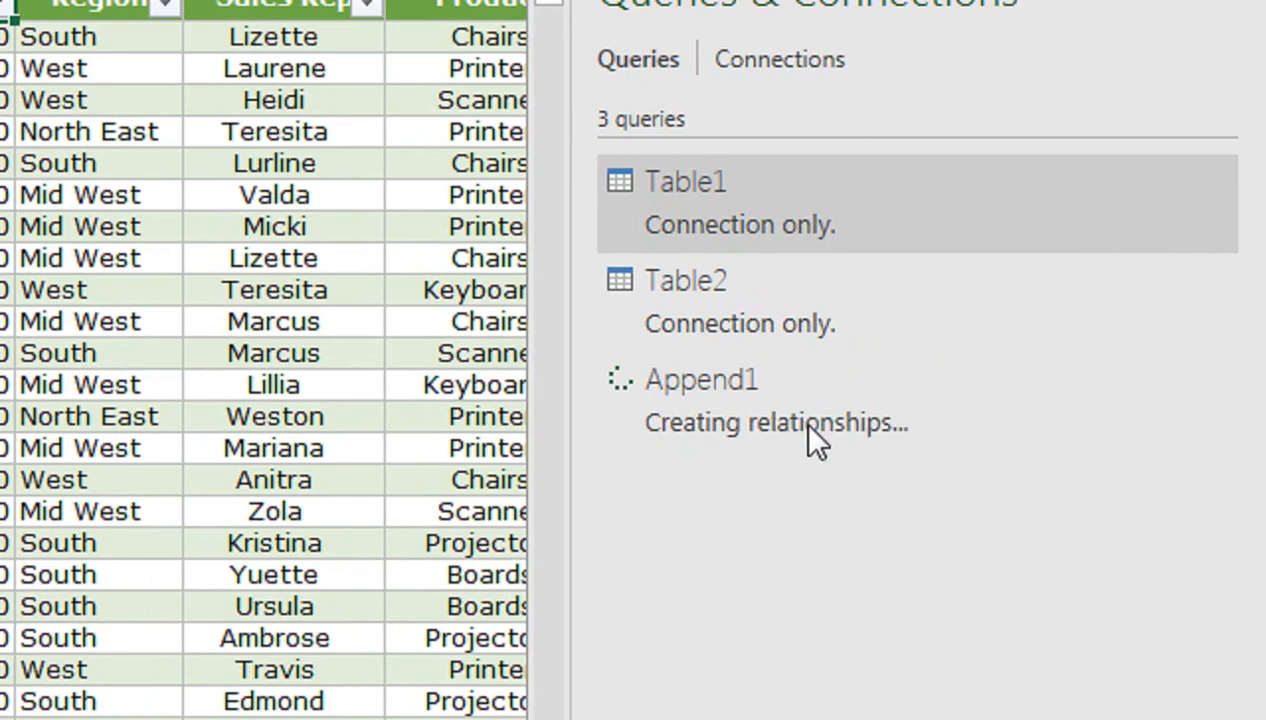
mouse_move(703, 447)
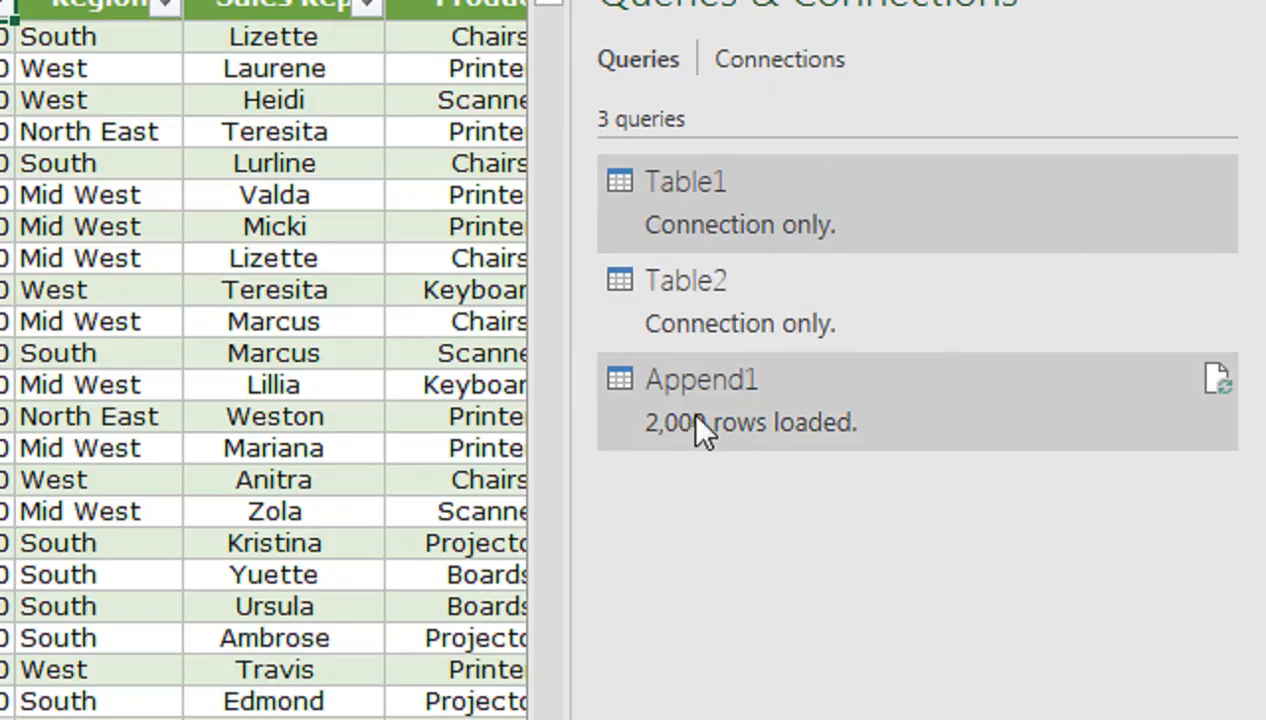
mouse_move(684, 418)
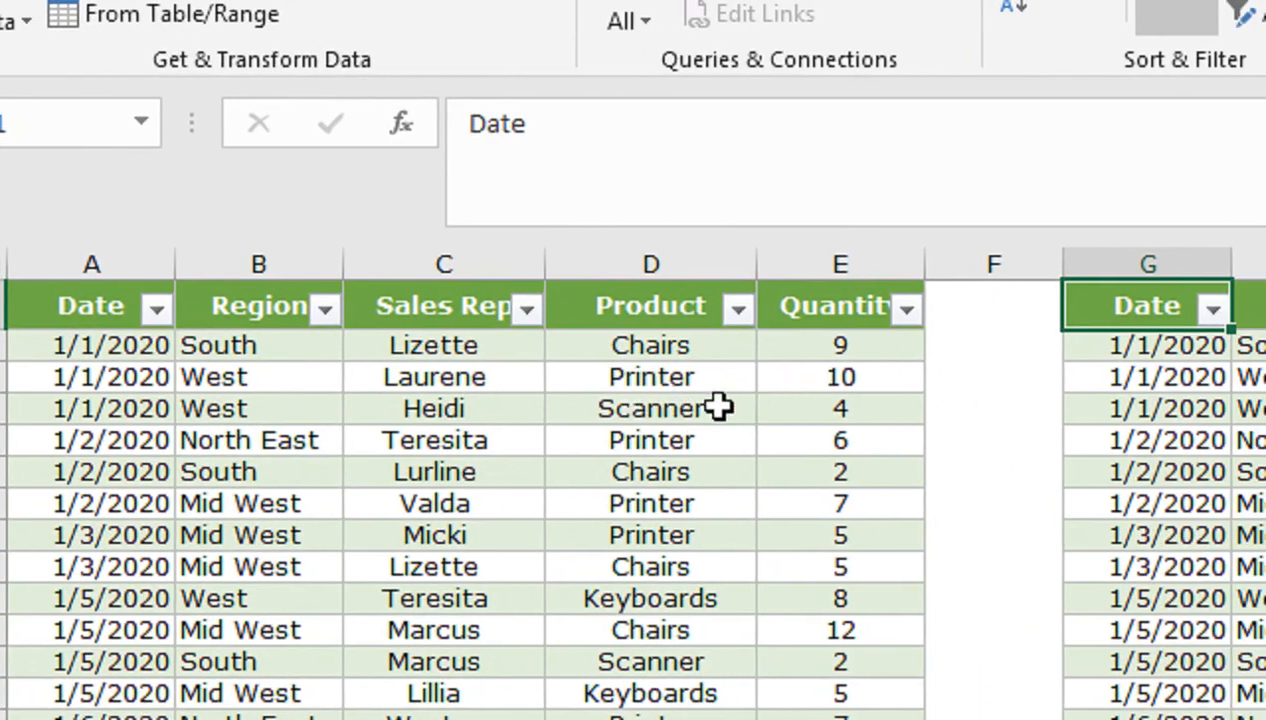
Clear the entire first table in columns A to E of the Data sheet, including contents and formats
left_click(104, 316)
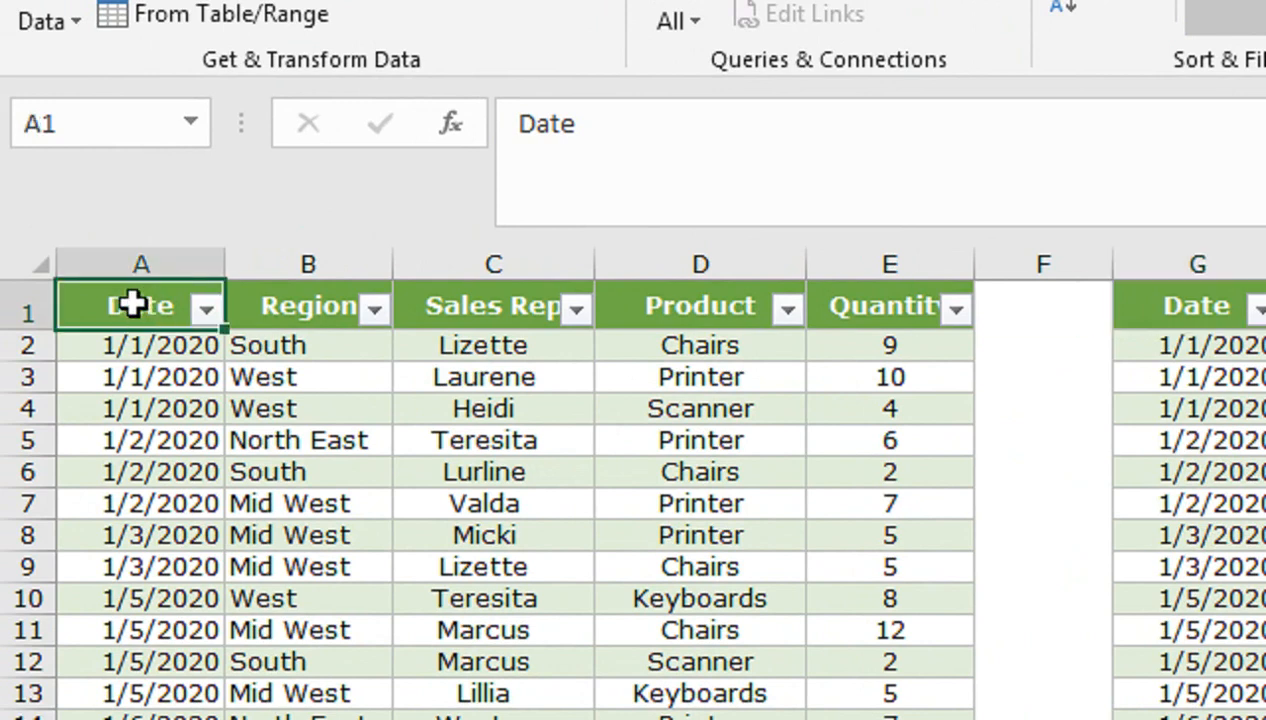
key("ctrl+a")
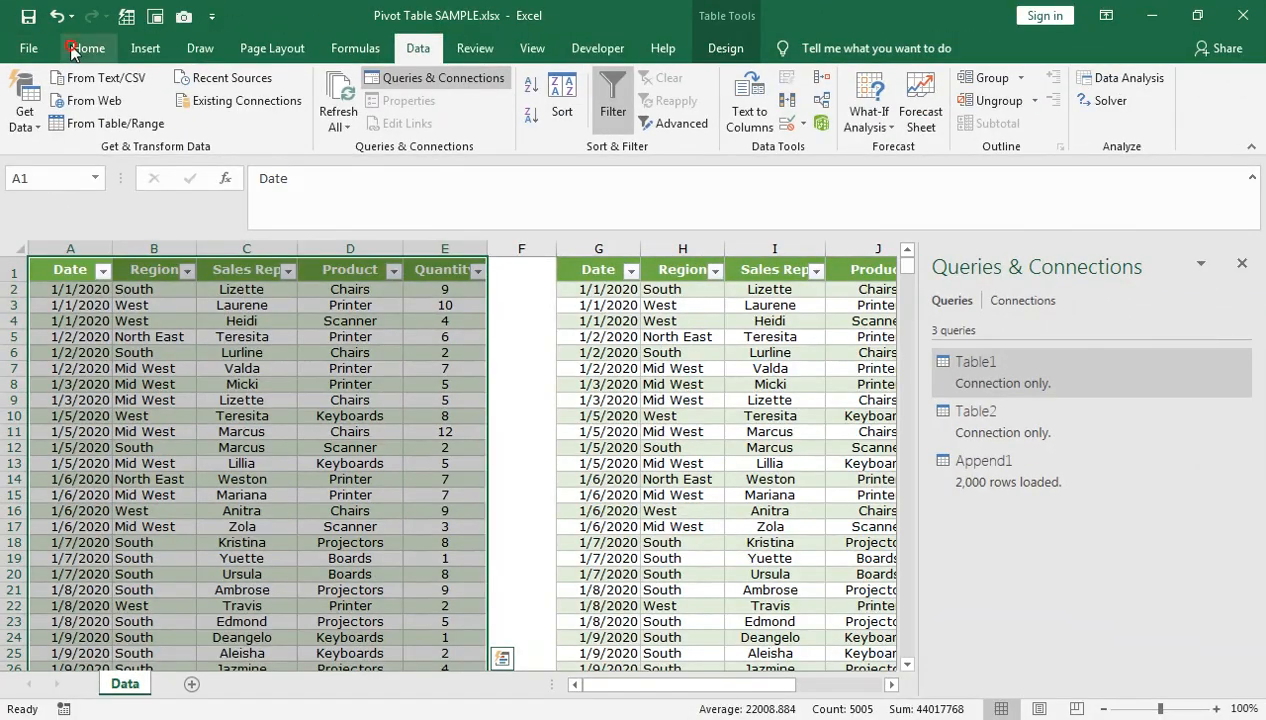
left_click(80, 48)
left_click(888, 248)
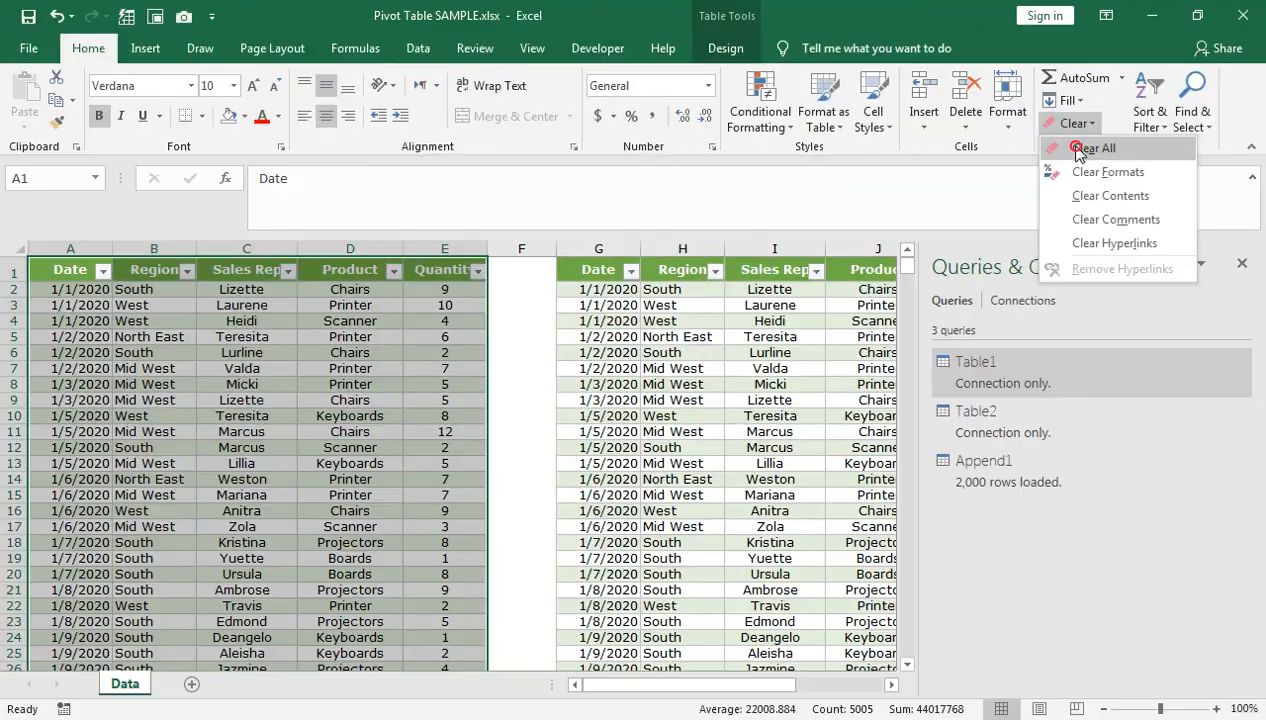
left_click(895, 300)
Clear everything from the second table starting at G1, and return to cell A1
left_click(594, 271)
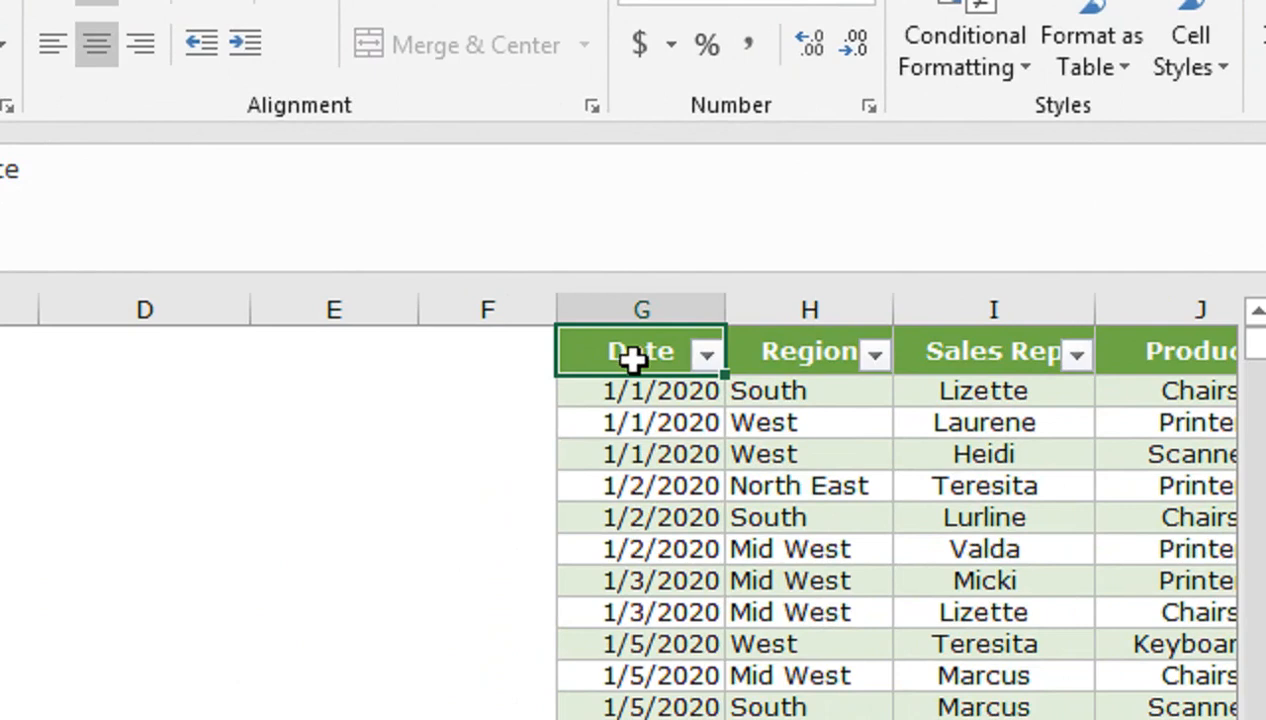
key("ctrl+a")
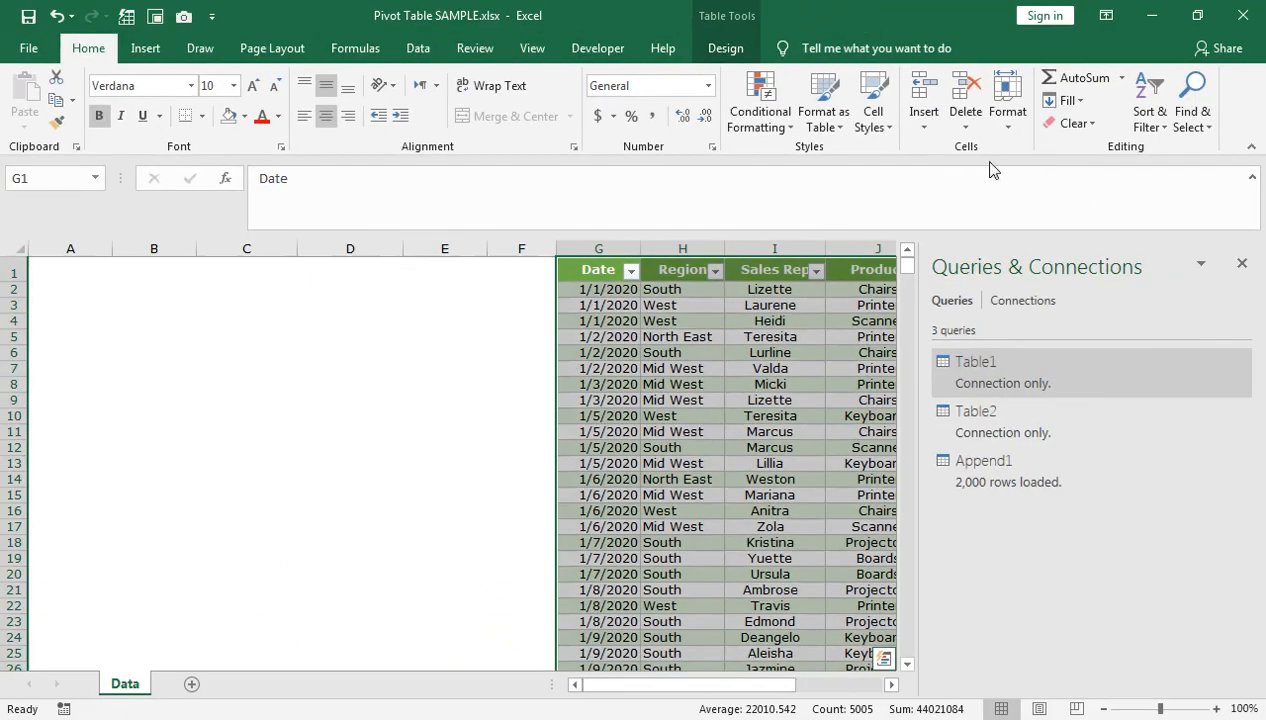
left_click(1072, 123)
left_click(1066, 144)
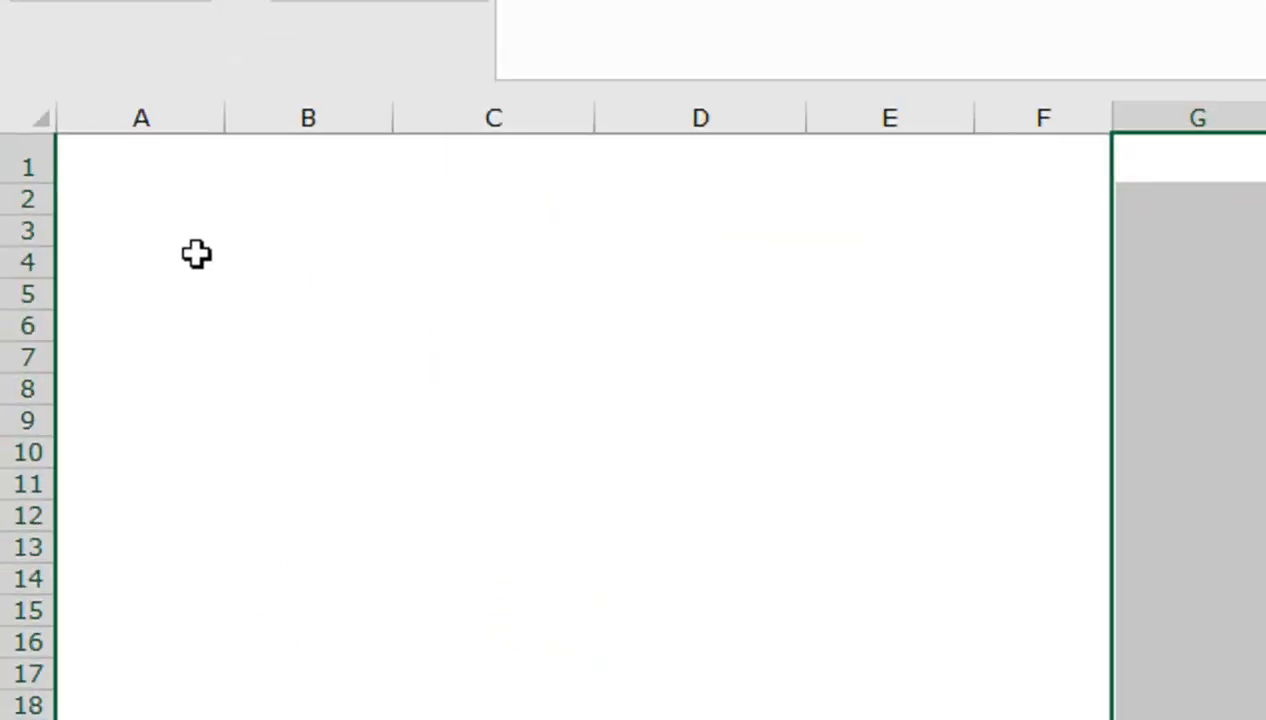
left_click(88, 168)
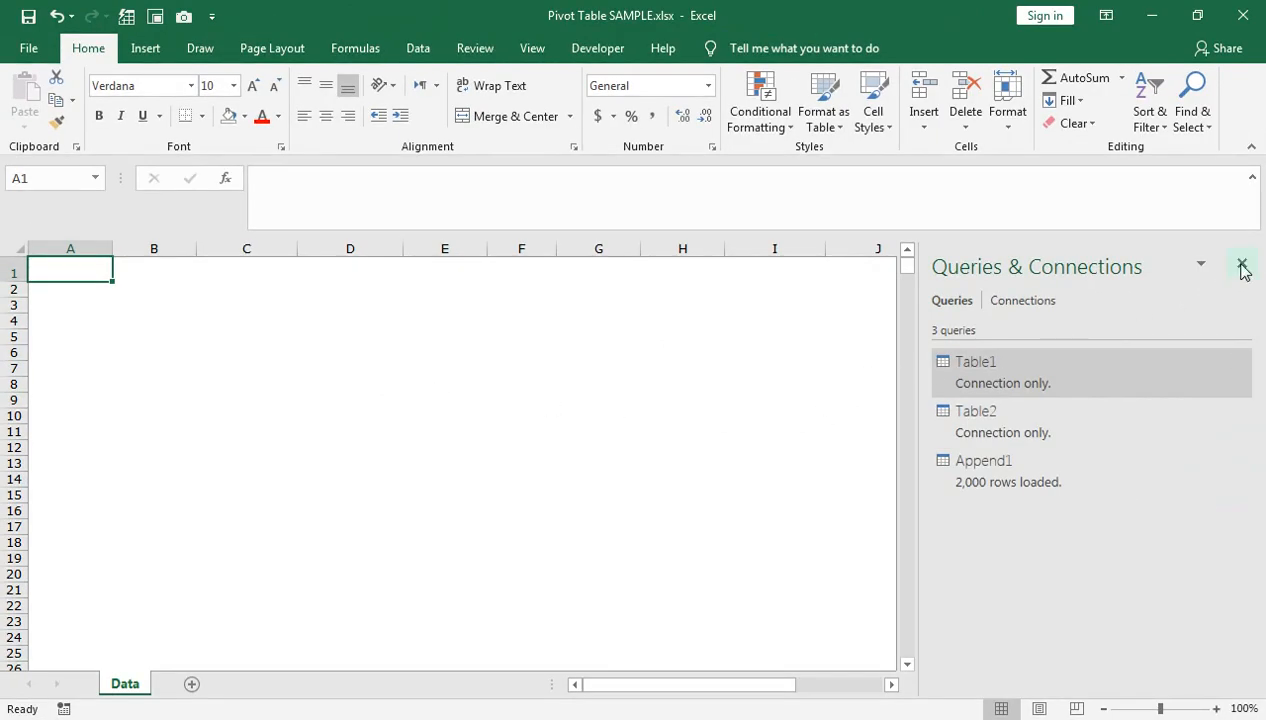
Close the Queries & Connections pane and create a PivotTable from this workbook's Data Model in the existing worksheet at Data!$A$1
left_click(1241, 263)
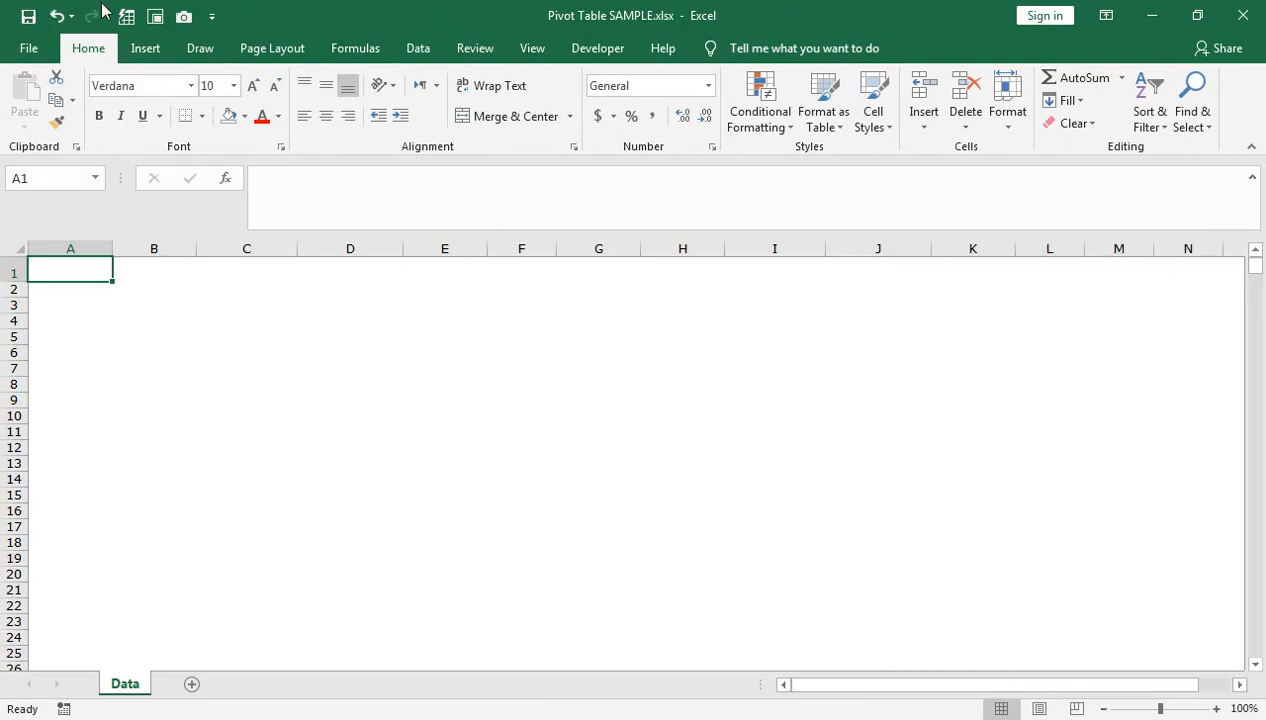
left_click(145, 48)
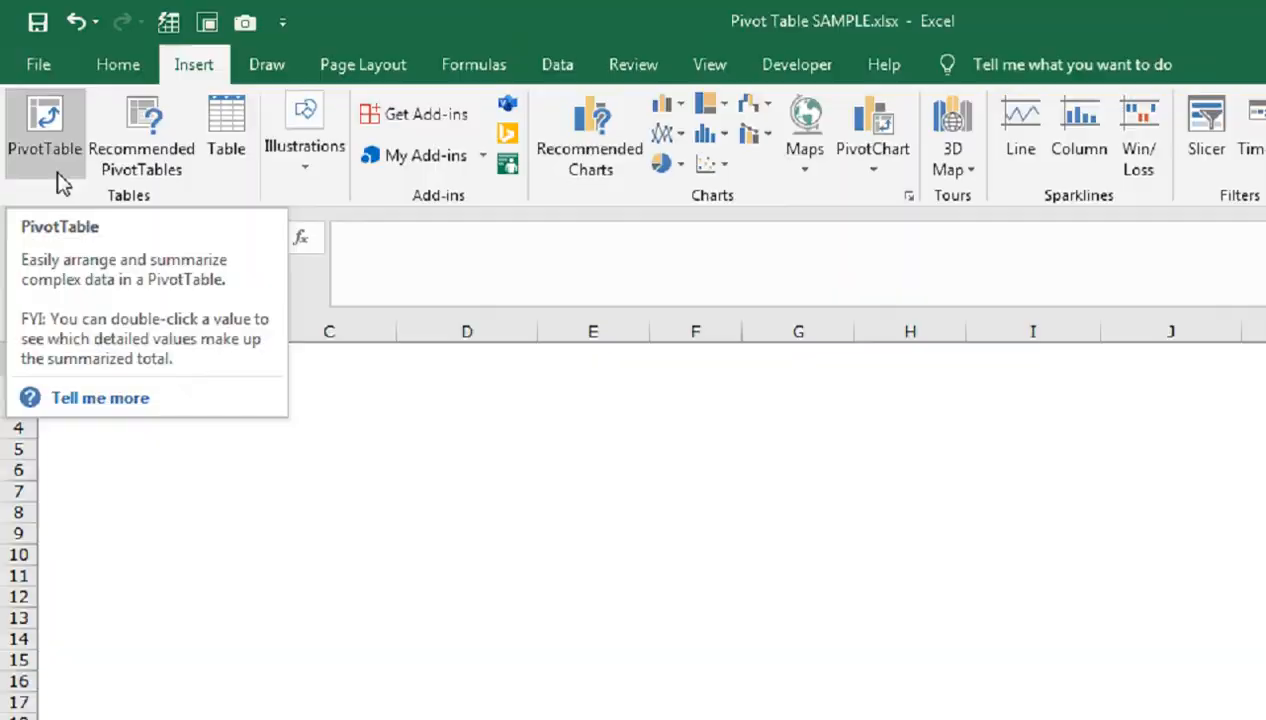
left_click(58, 175)
left_click(466, 540)
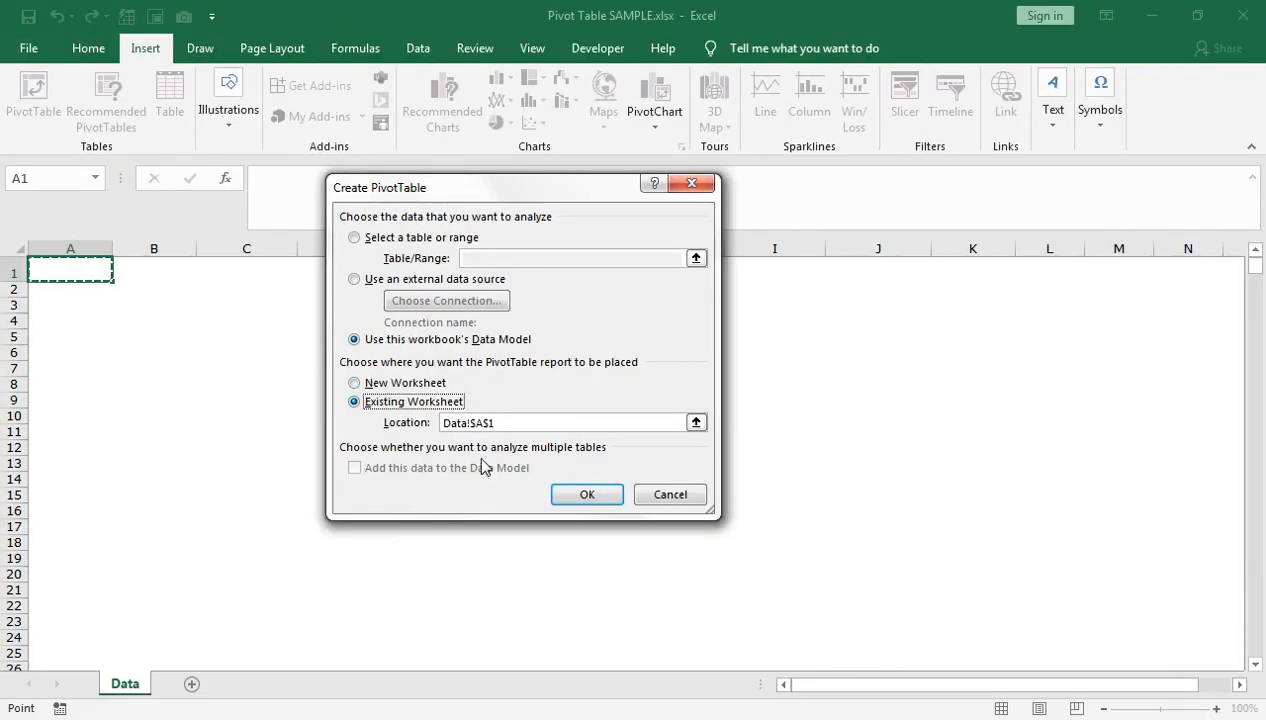
left_click(580, 495)
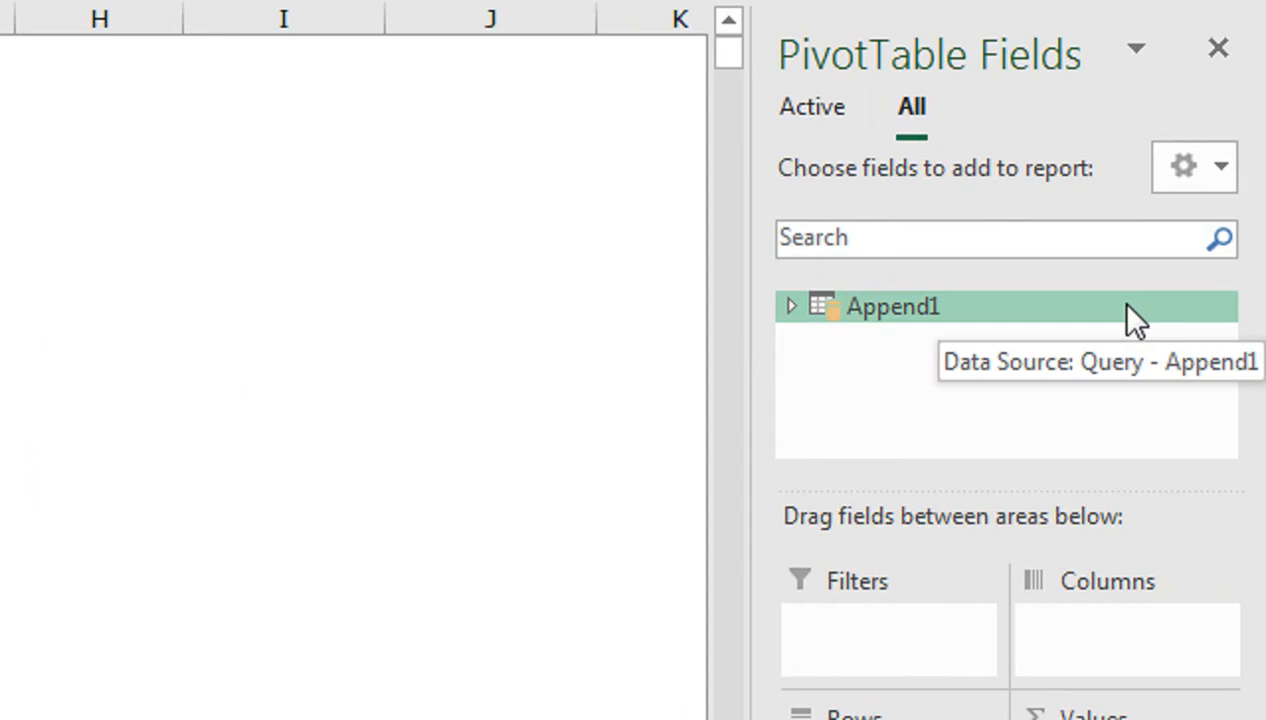
Use the Append1 fields to summarize Quantity as values with Product as the PivotTable rows
left_click(791, 307)
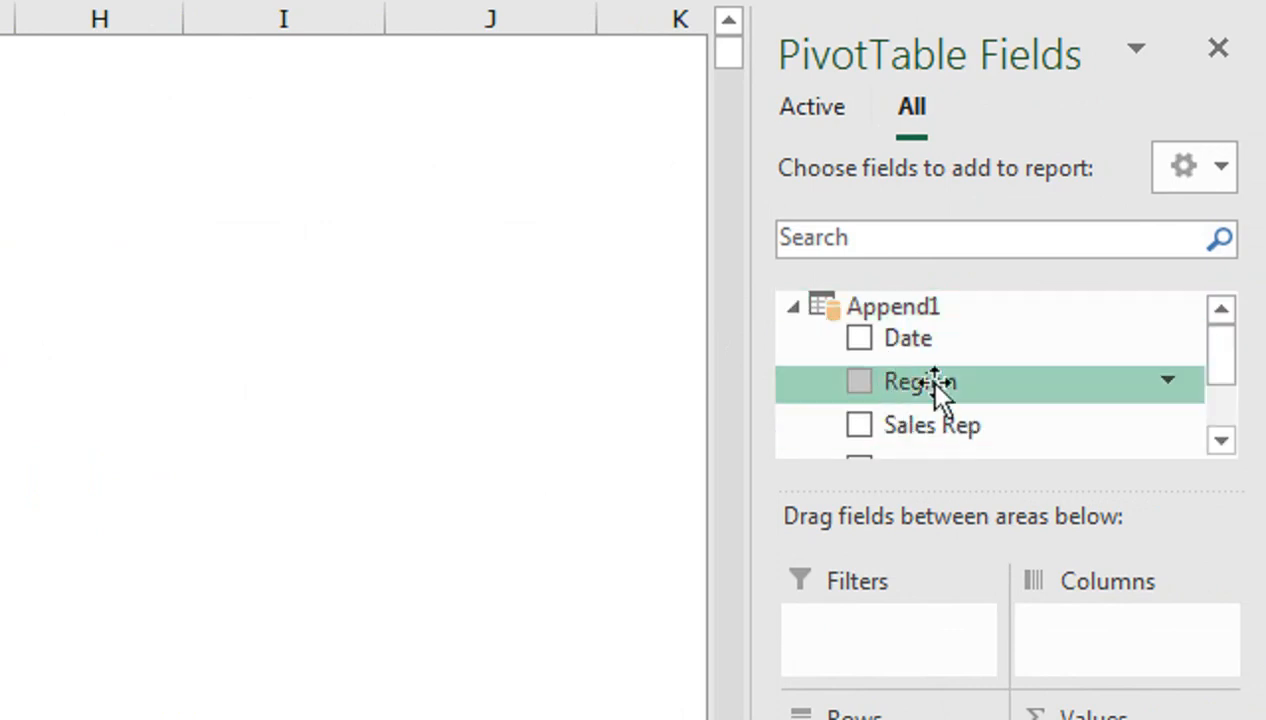
left_click_drag(1224, 357, 1224, 390)
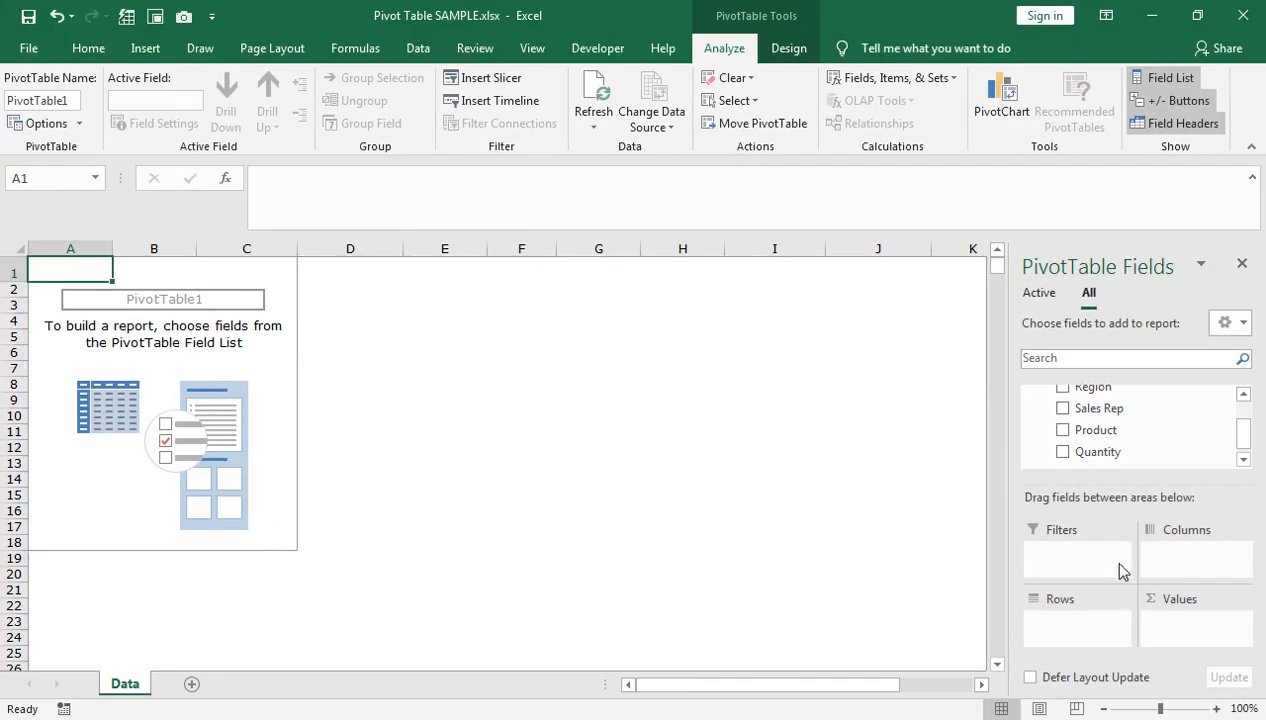
left_click_drag(1046, 460, 1156, 633)
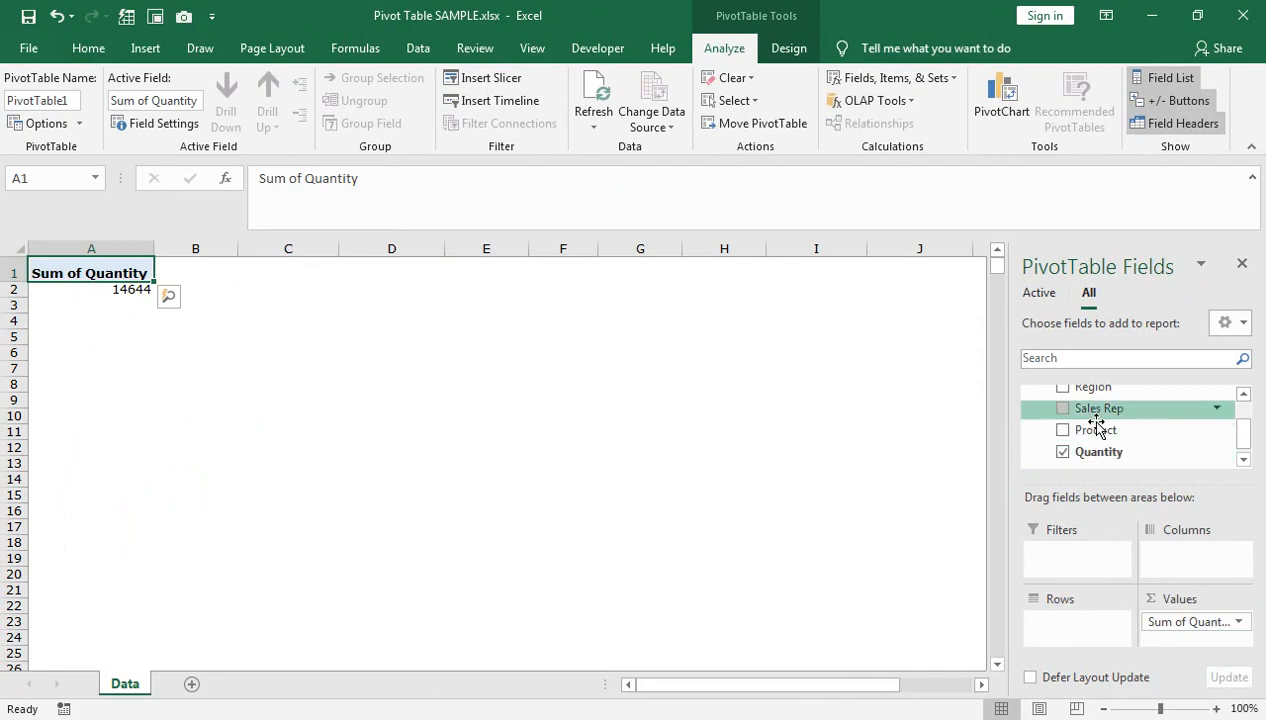
left_click_drag(1068, 430, 1064, 630)
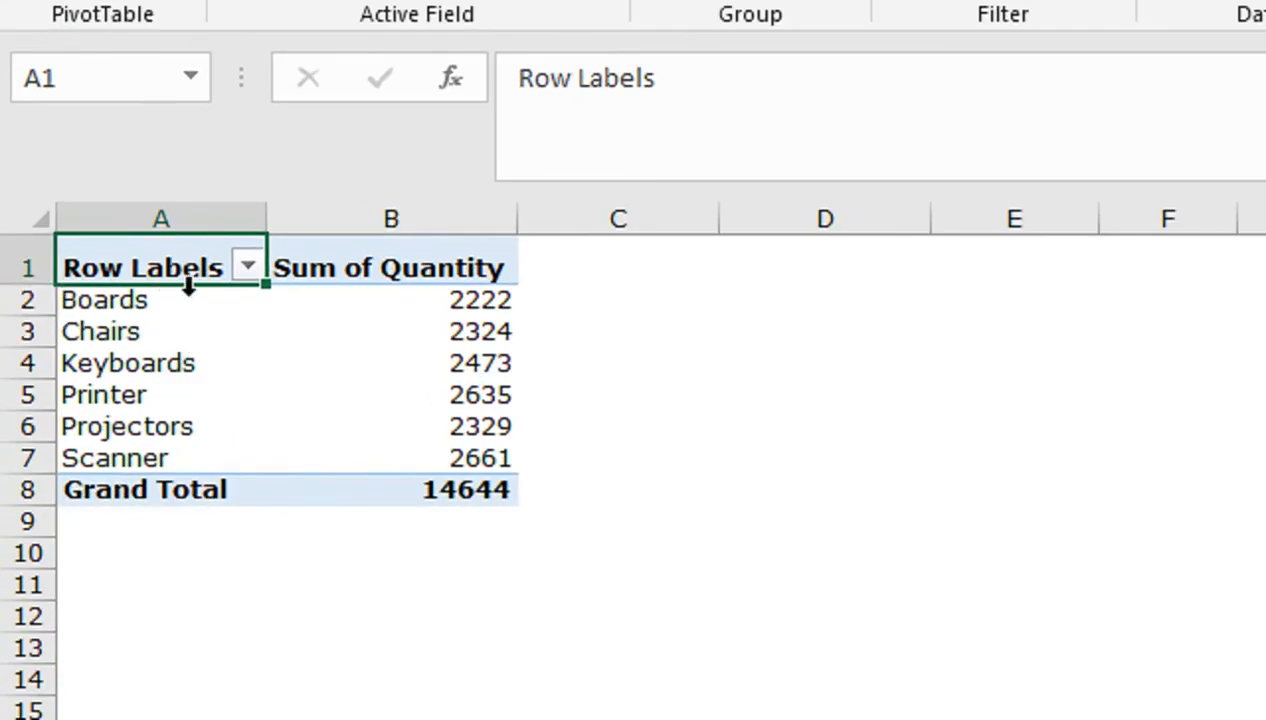
Dismiss the Explore box for Keyboards and replace Product with Sales Rep in the PivotTable rows
mouse_move(498, 311)
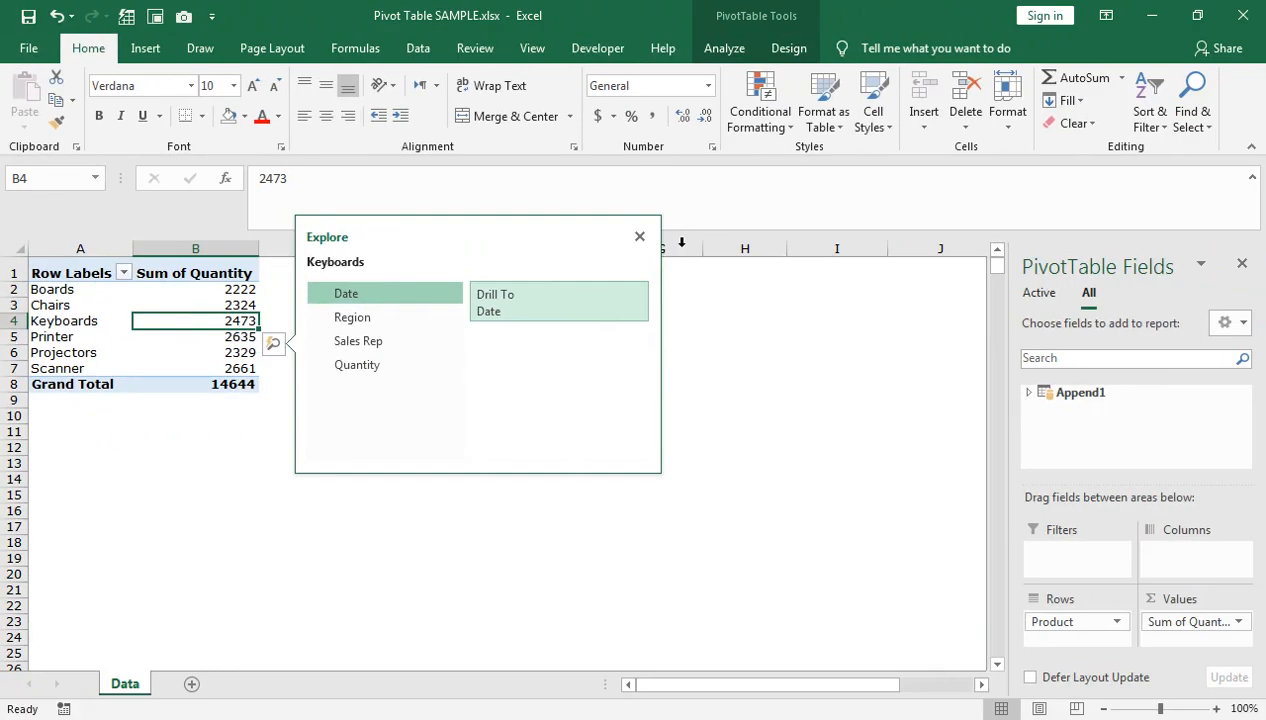
left_click(640, 238)
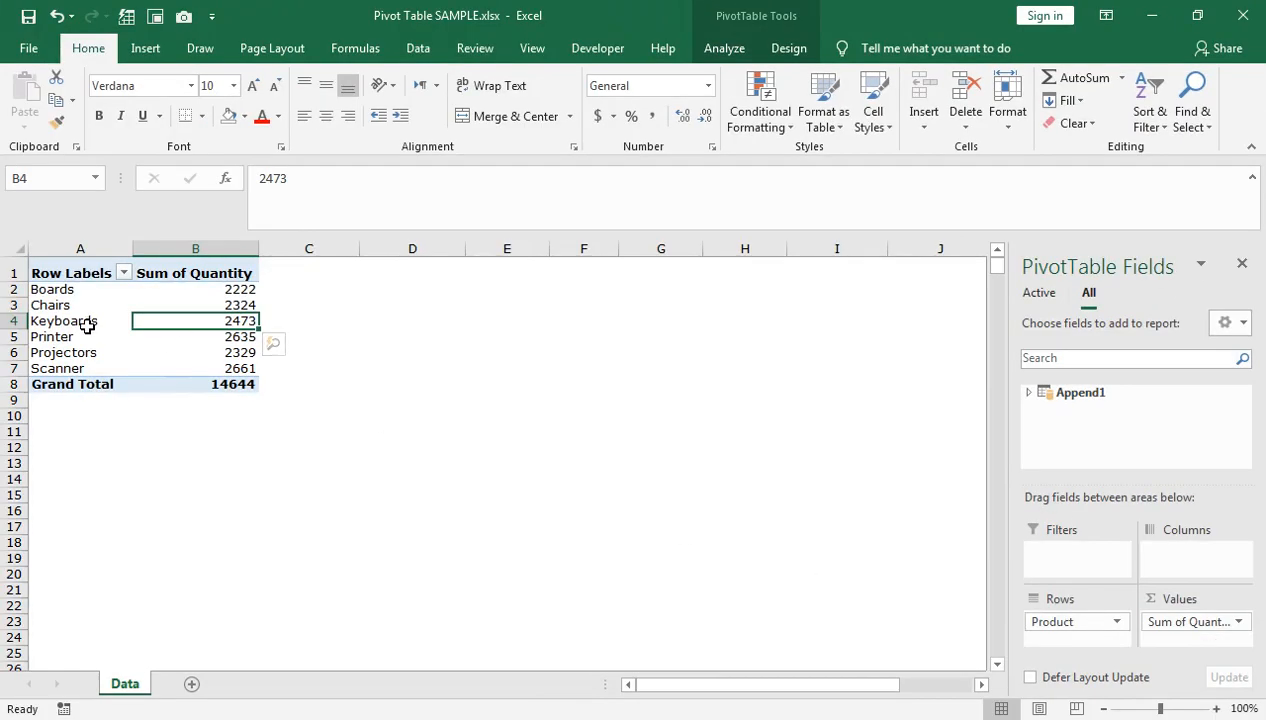
left_click(78, 298)
left_click(82, 289)
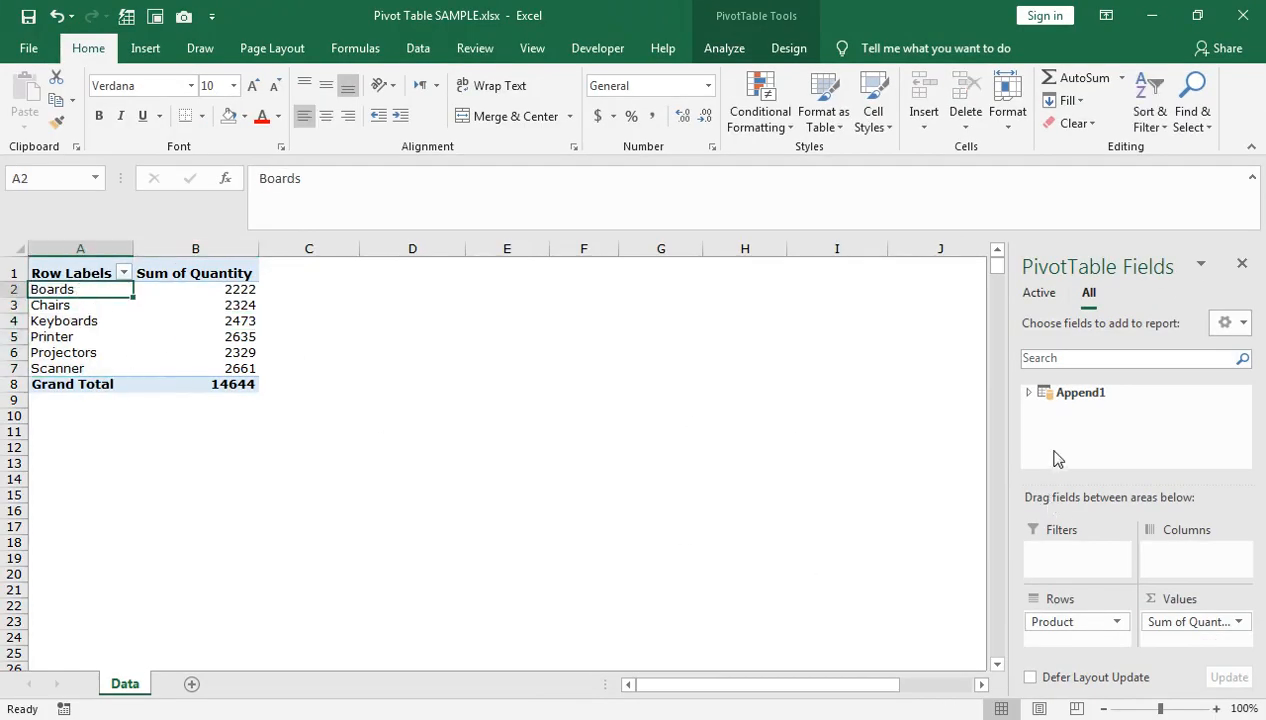
left_click_drag(1093, 626, 946, 594)
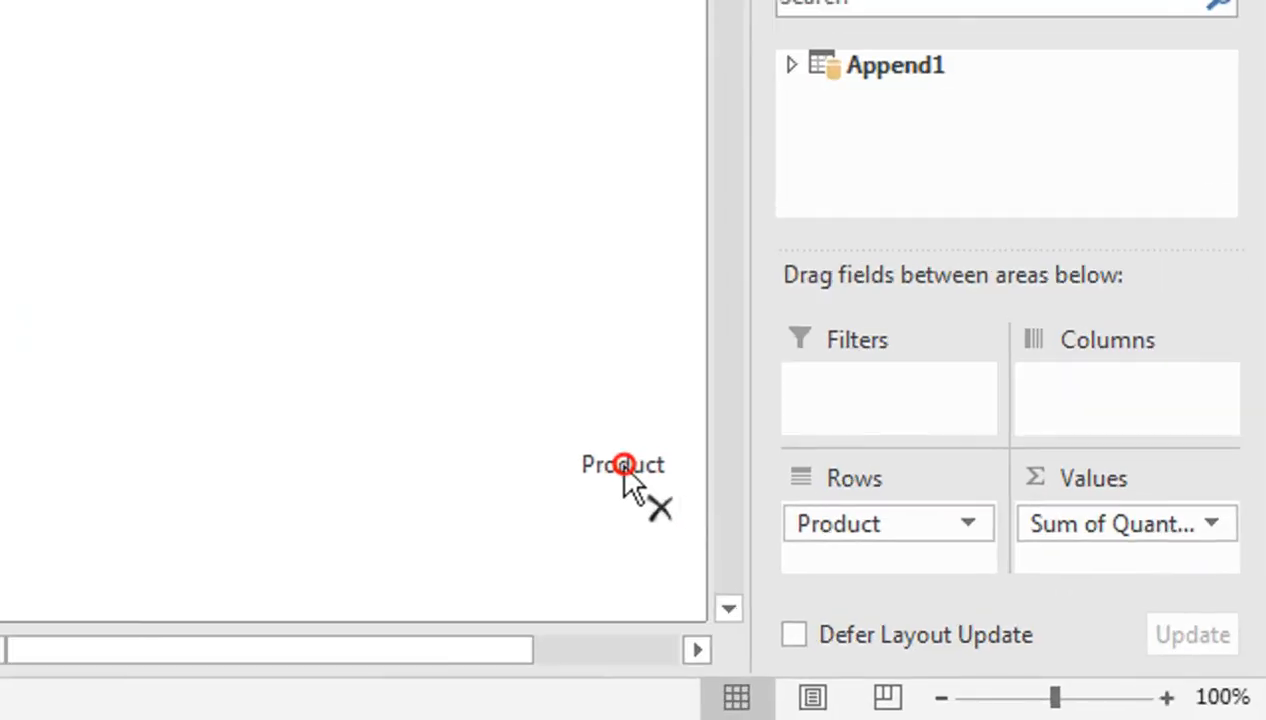
left_click_drag(623, 466, 623, 466)
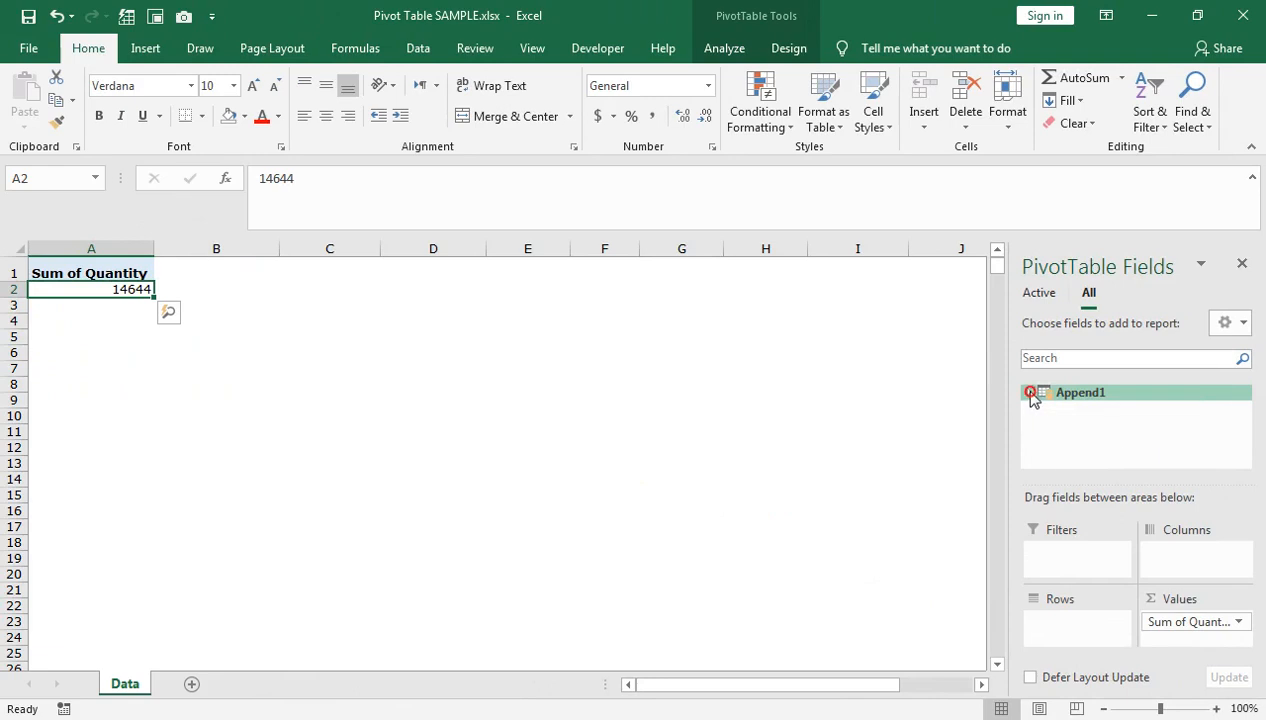
left_click(1031, 393)
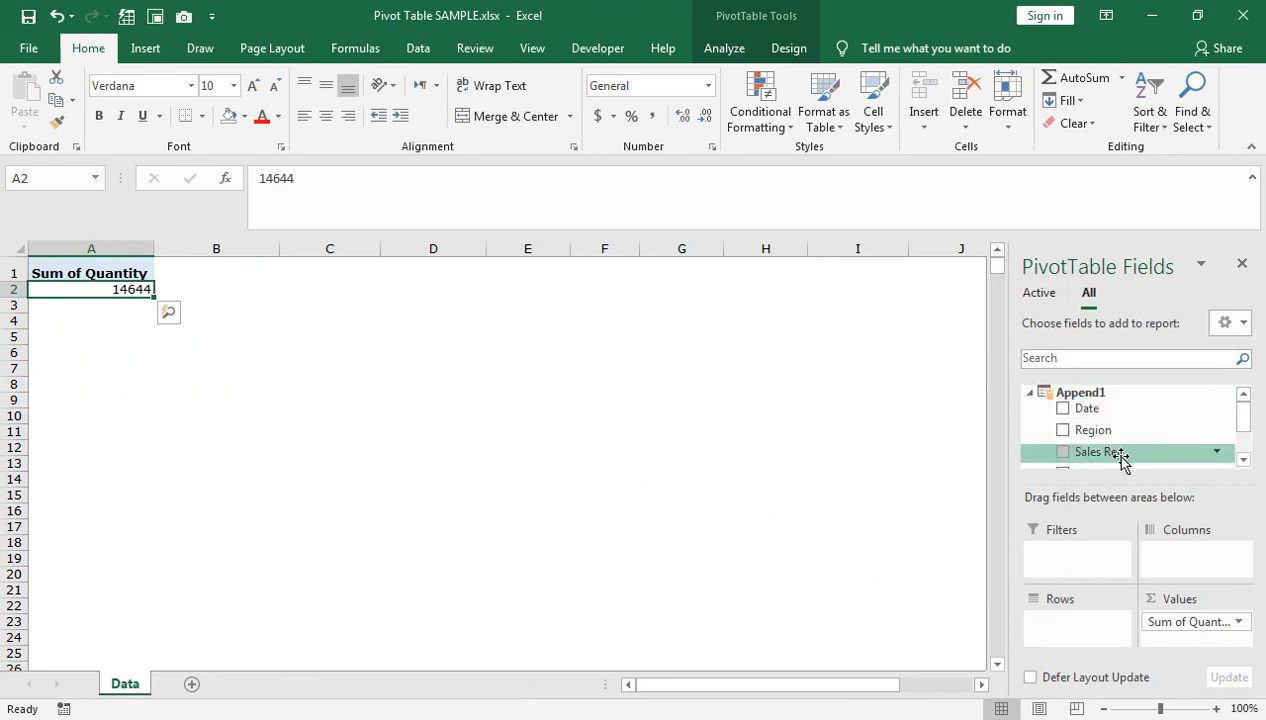
left_click_drag(1104, 460, 1083, 637)
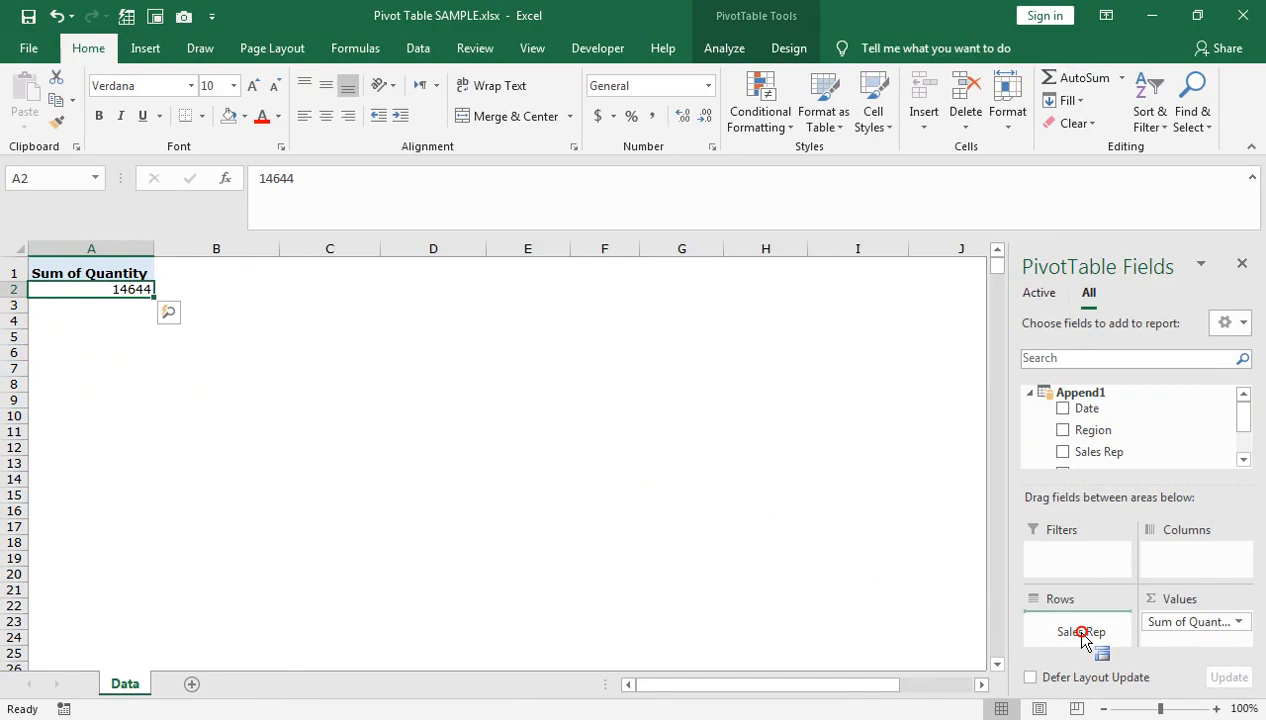
left_click_drag(1083, 637, 1083, 637)
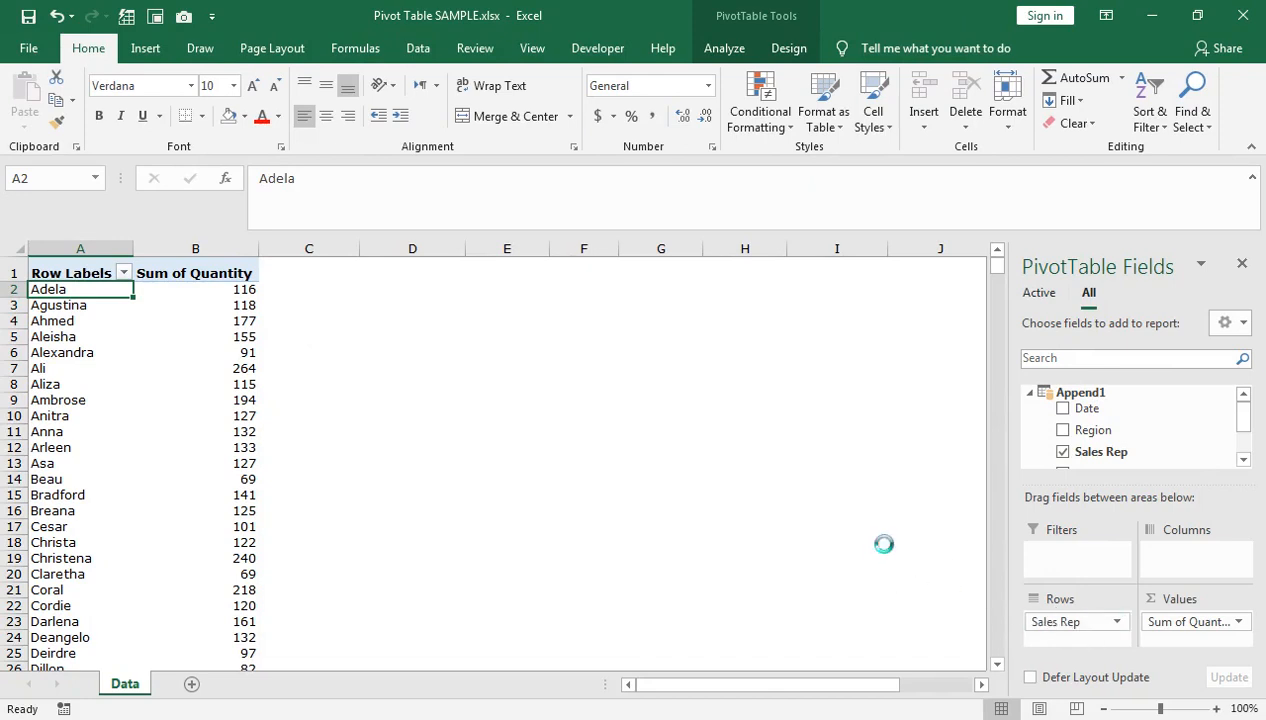
Replace Sales Rep with Region in the PivotTable rows
left_click_drag(1050, 430, 1068, 630)
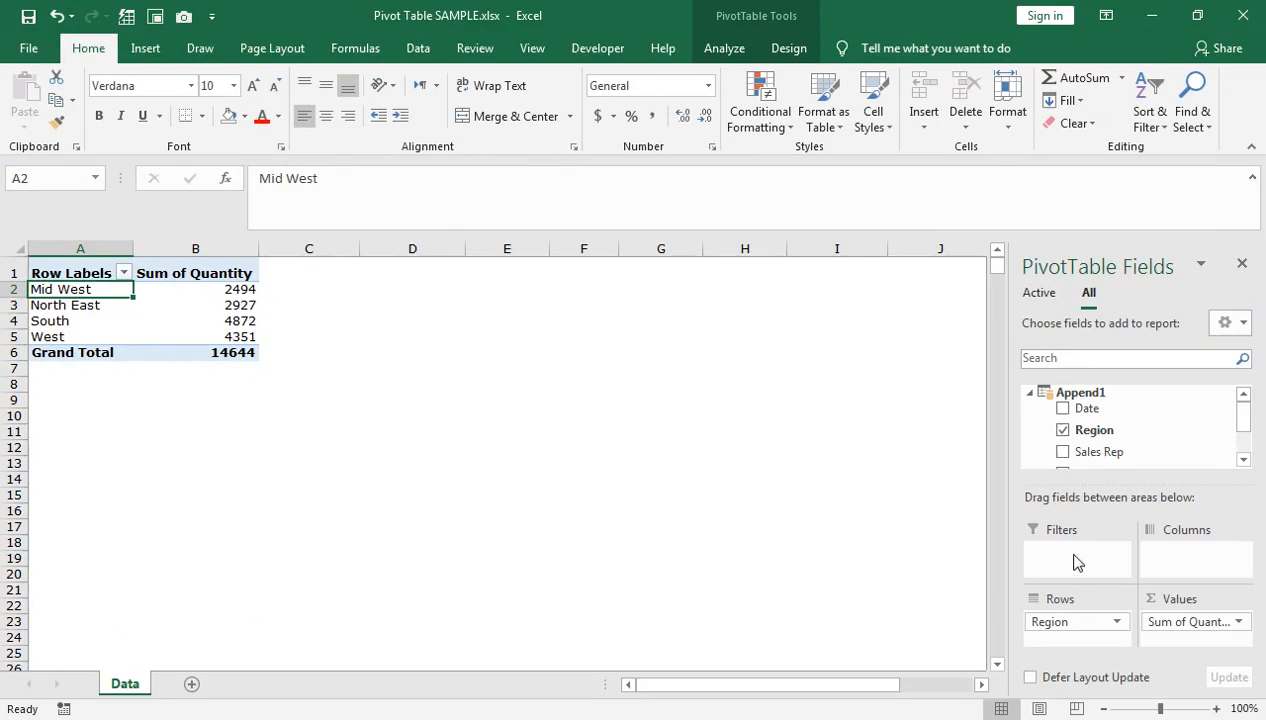
left_click_drag(1243, 416, 1244, 430)
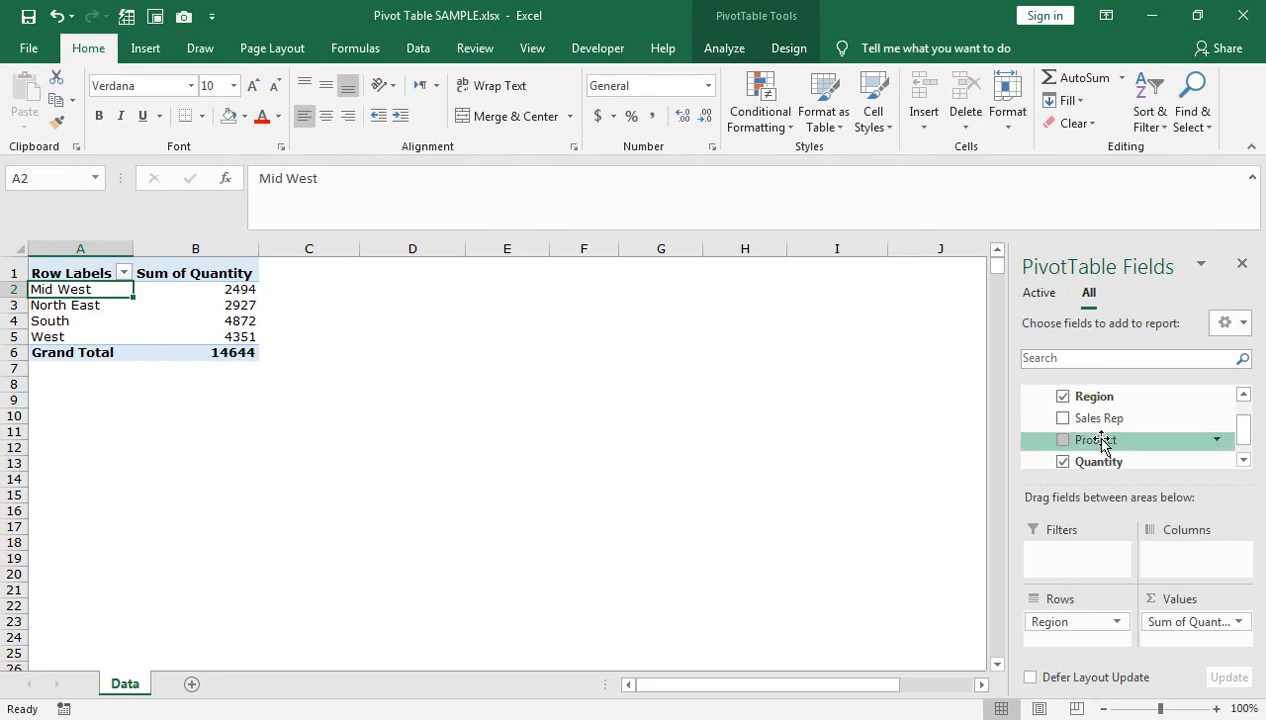
left_click_drag(1244, 435, 1243, 413)
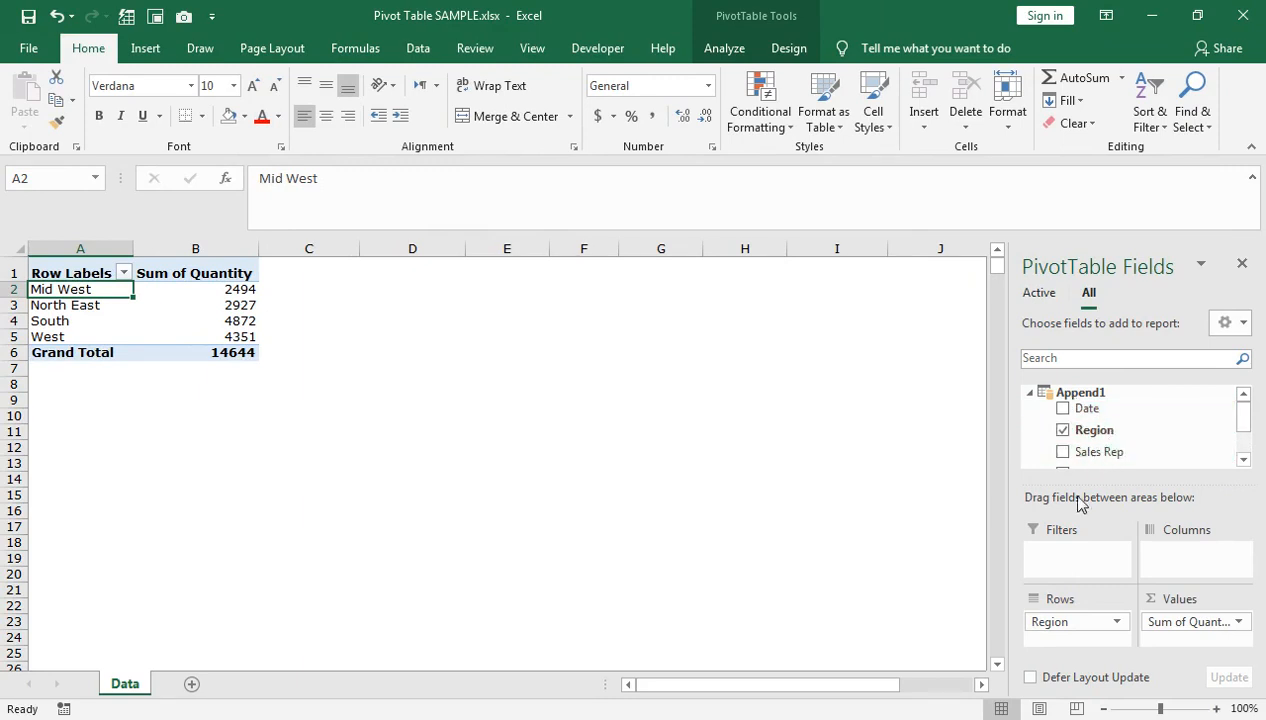
Move Region from the rows to the columns of the PivotTable and add Sales Rep as rows
left_click_drag(1068, 624, 1185, 553)
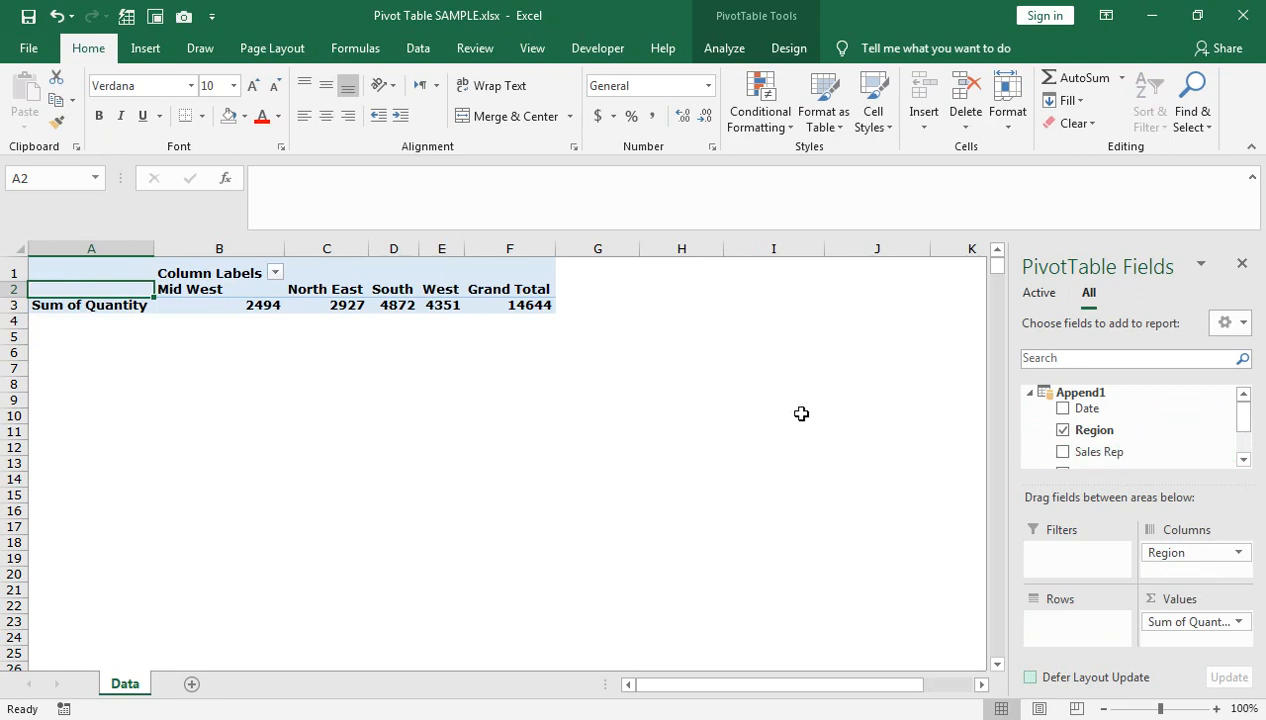
left_click_drag(1243, 421, 1247, 440)
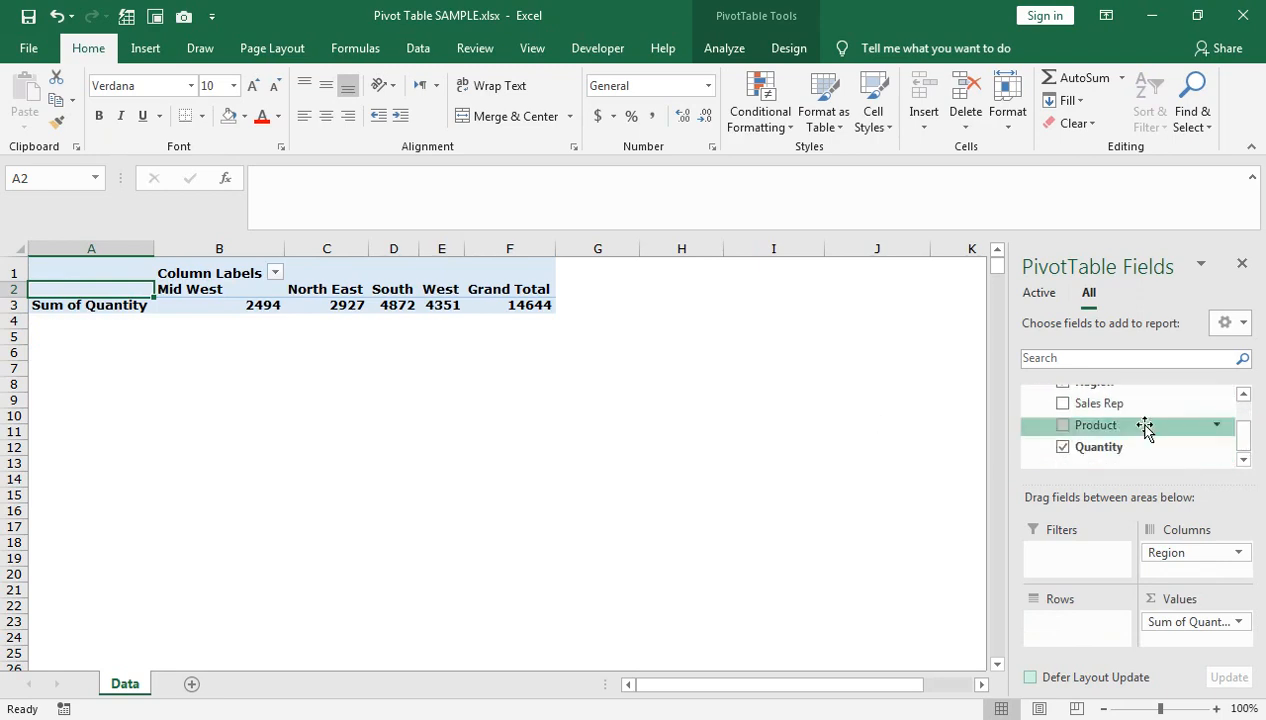
left_click_drag(1125, 401, 1016, 632)
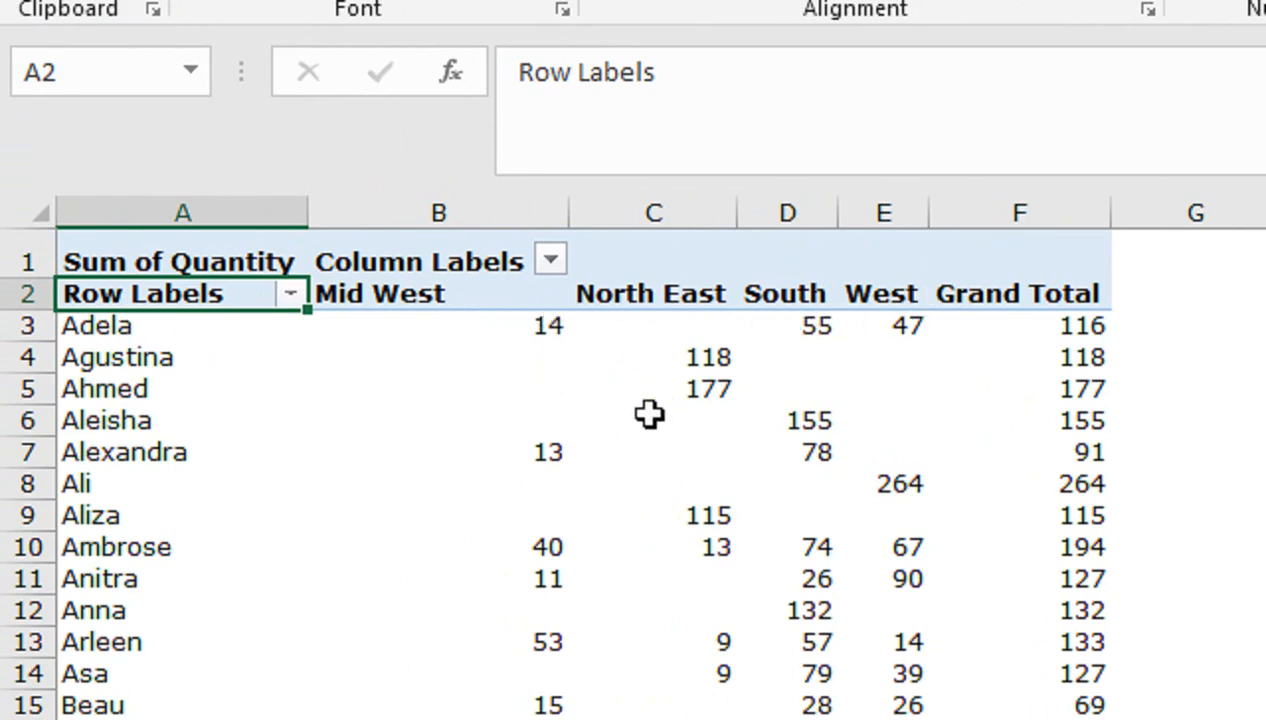
mouse_move(645, 418)
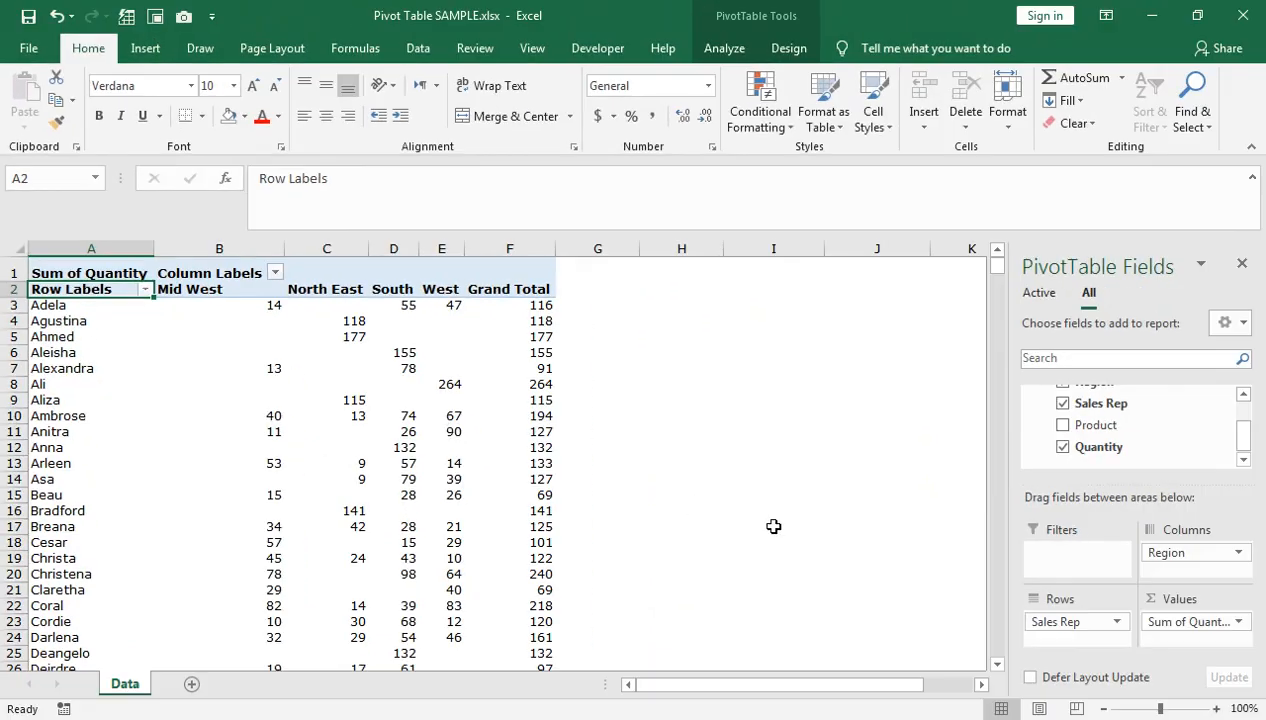
Add Product beneath Sales Rep in the rows, and swap it with Region so Product forms the columns
left_click_drag(1265, 570, 1265, 719)
left_click_drag(1083, 617, 1078, 642)
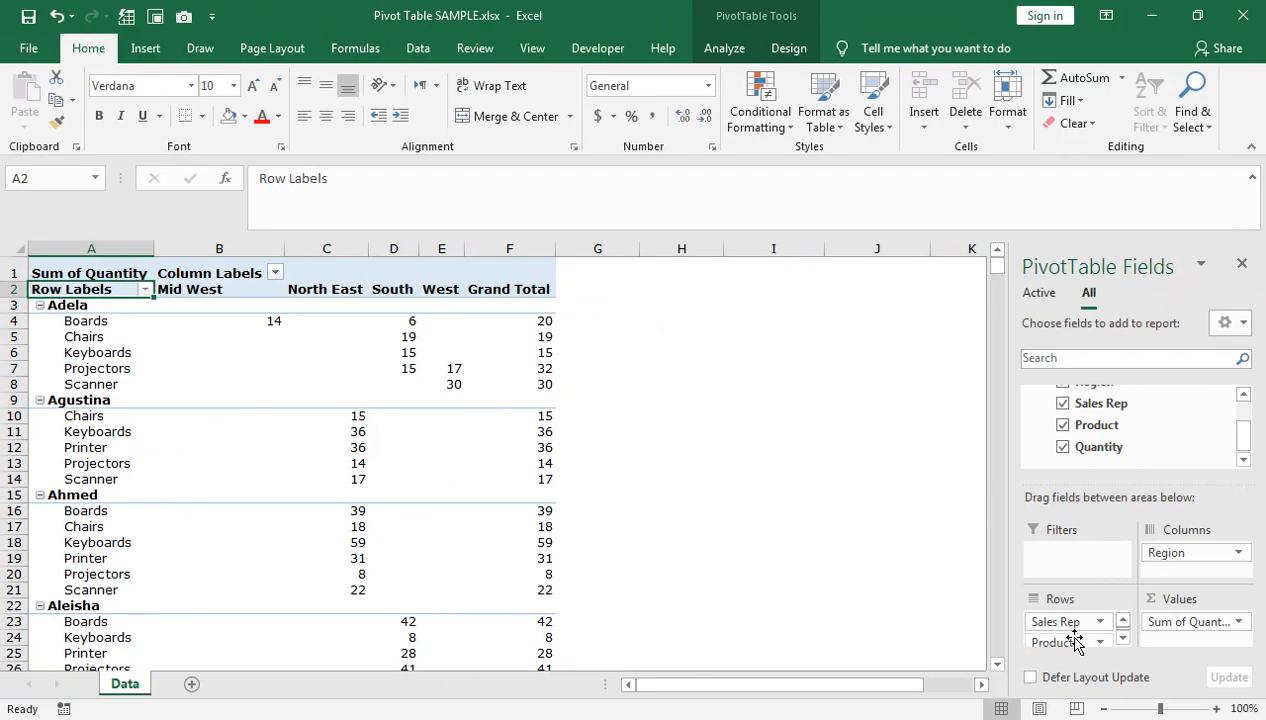
mouse_move(1075, 641)
left_mouse_down()
mouse_move(1178, 570)
mouse_move(1166, 562)
mouse_move(1070, 642)
left_mouse_up()
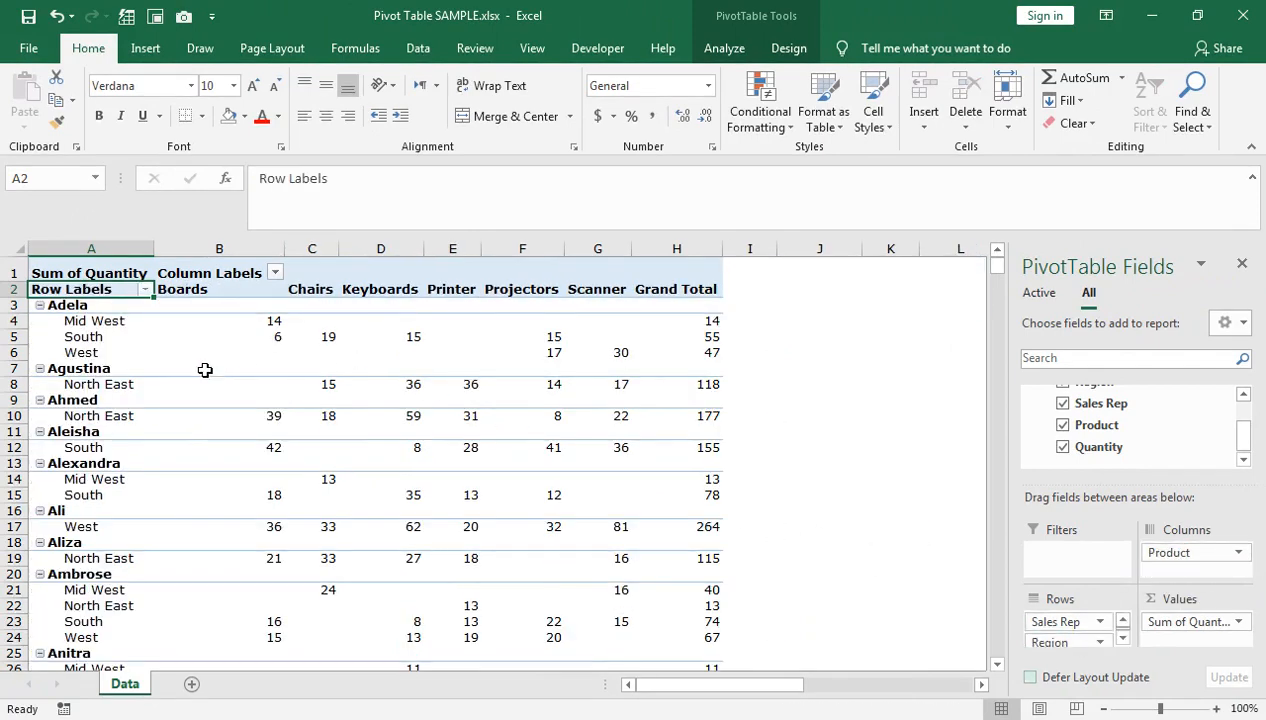
Rearrange the PivotTable without Region, with Product as columns and Sales Rep as the only row field
left_click_drag(1195, 553, 908, 491)
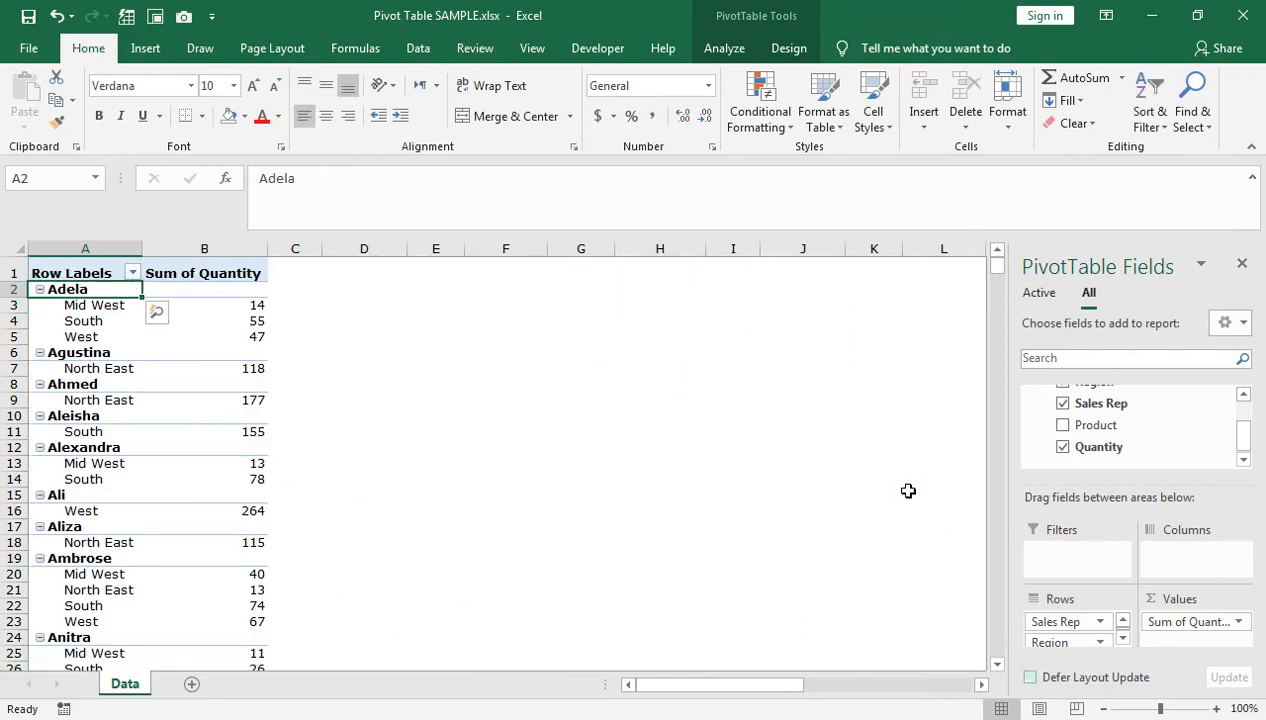
left_click_drag(1050, 641, 896, 540)
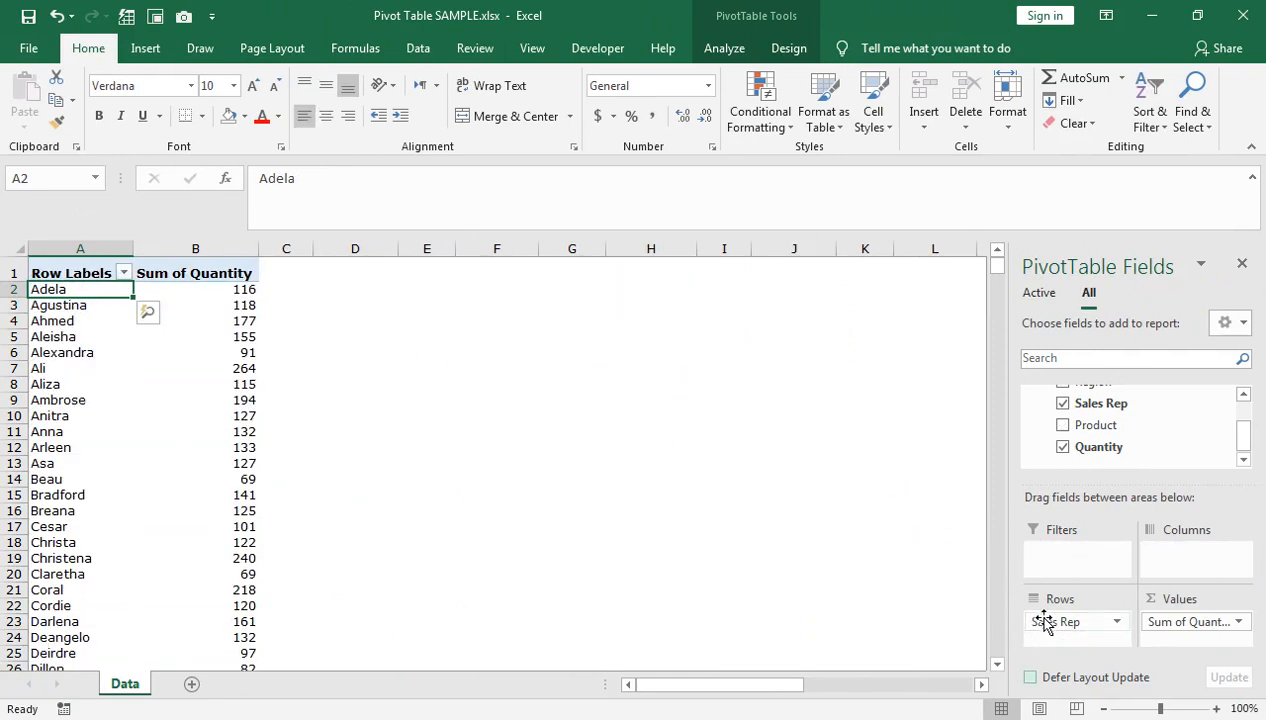
left_click_drag(1052, 621, 1049, 600)
left_click_drag(1063, 432, 1160, 553)
left_click_drag(1106, 634, 871, 511)
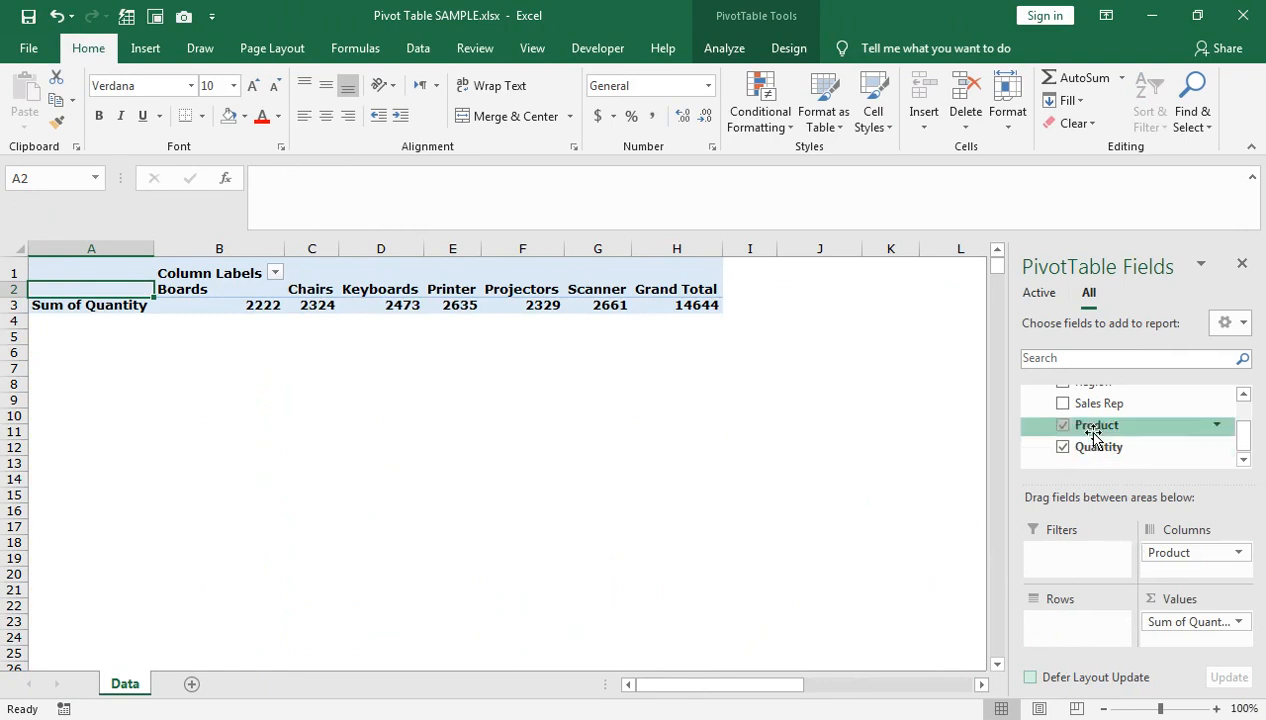
left_click_drag(1090, 403, 1078, 622)
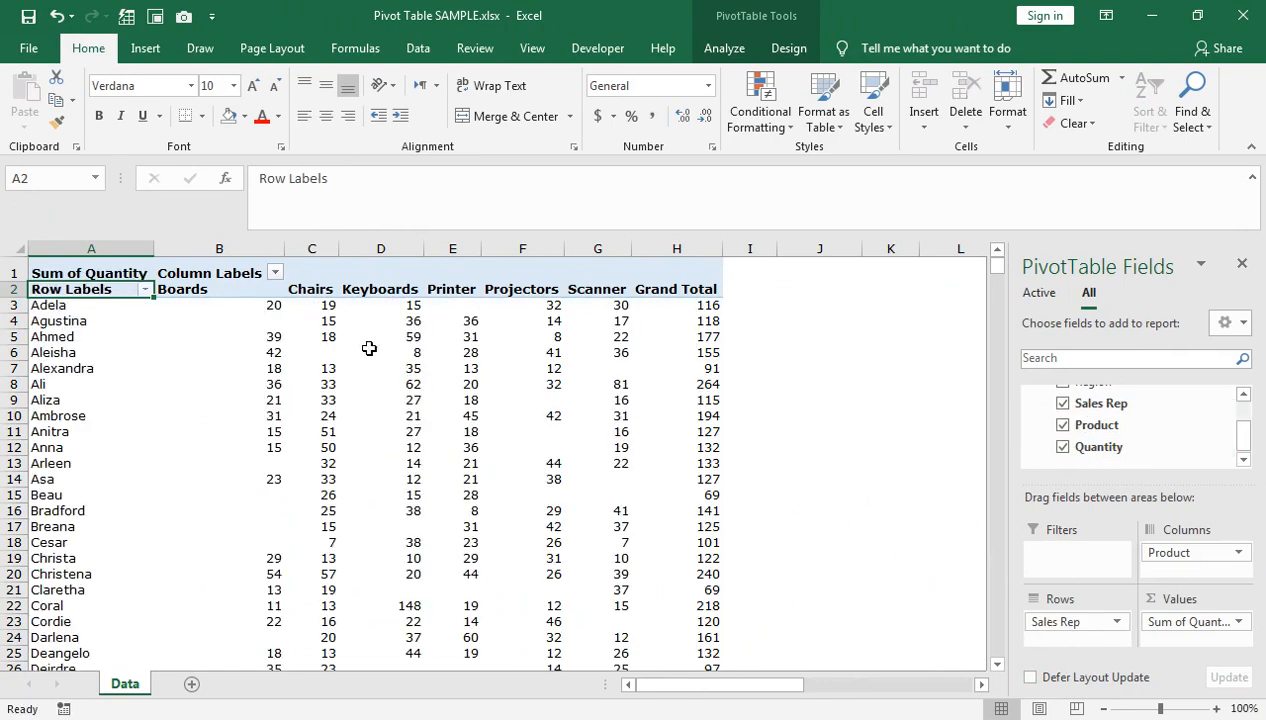
Remove Sales Rep from the PivotTable and move Product from the columns to the rows
mouse_move(344, 354)
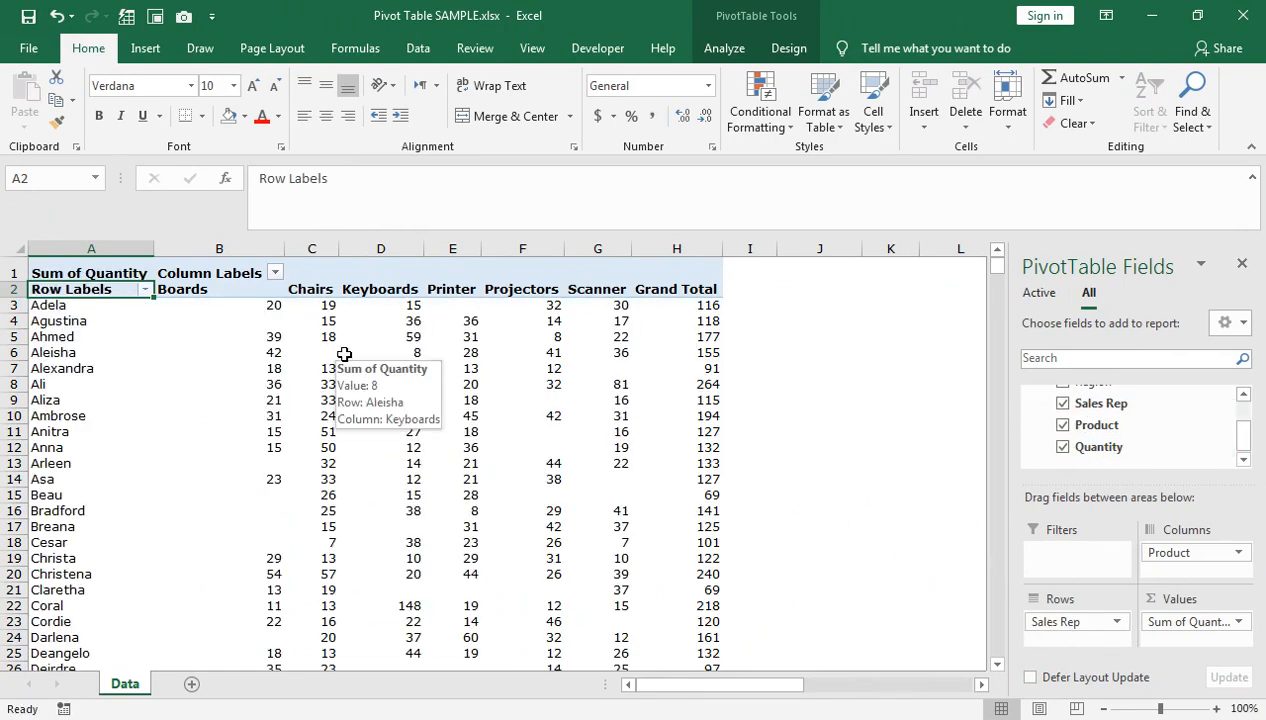
left_click_drag(1050, 621, 905, 535)
left_click_drag(1215, 558, 1070, 636)
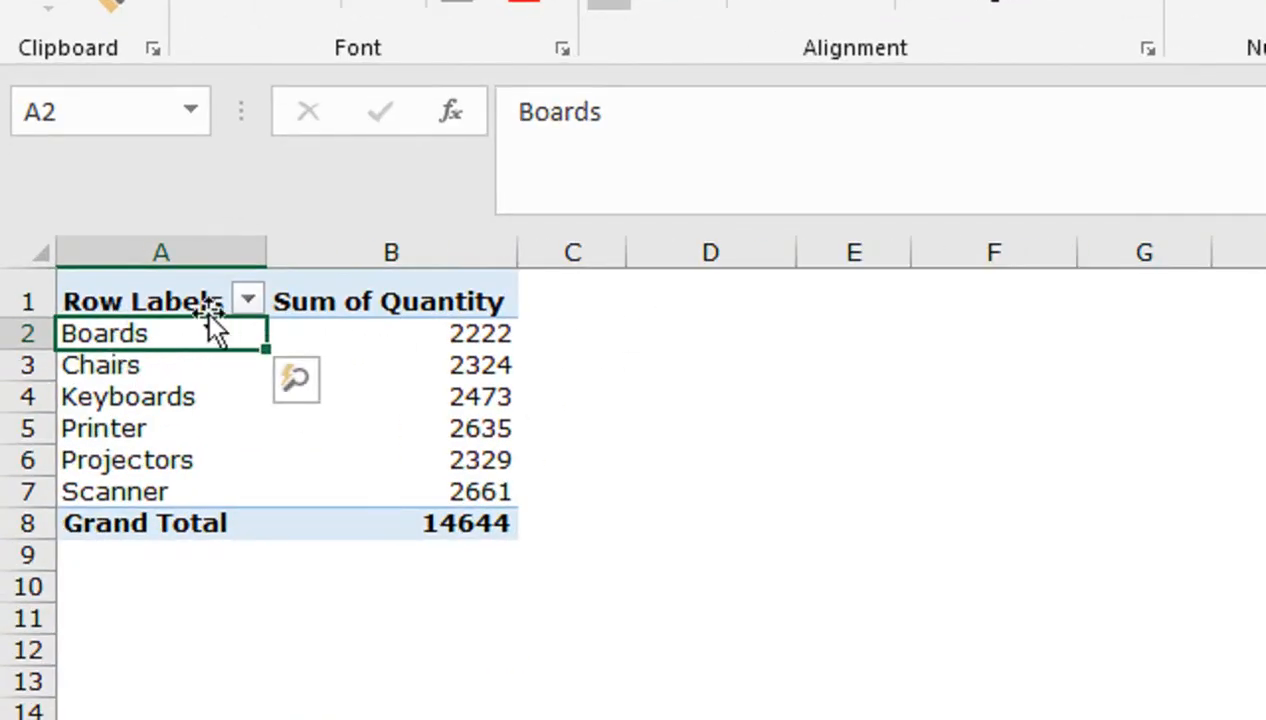
Copy the entire Product PivotTable in A1:B8, paste it at D1, and fit column E to its contents
left_click_drag(207, 311, 398, 528)
key("ctrl+c")
left_click(698, 294)
key("ctrl+v")
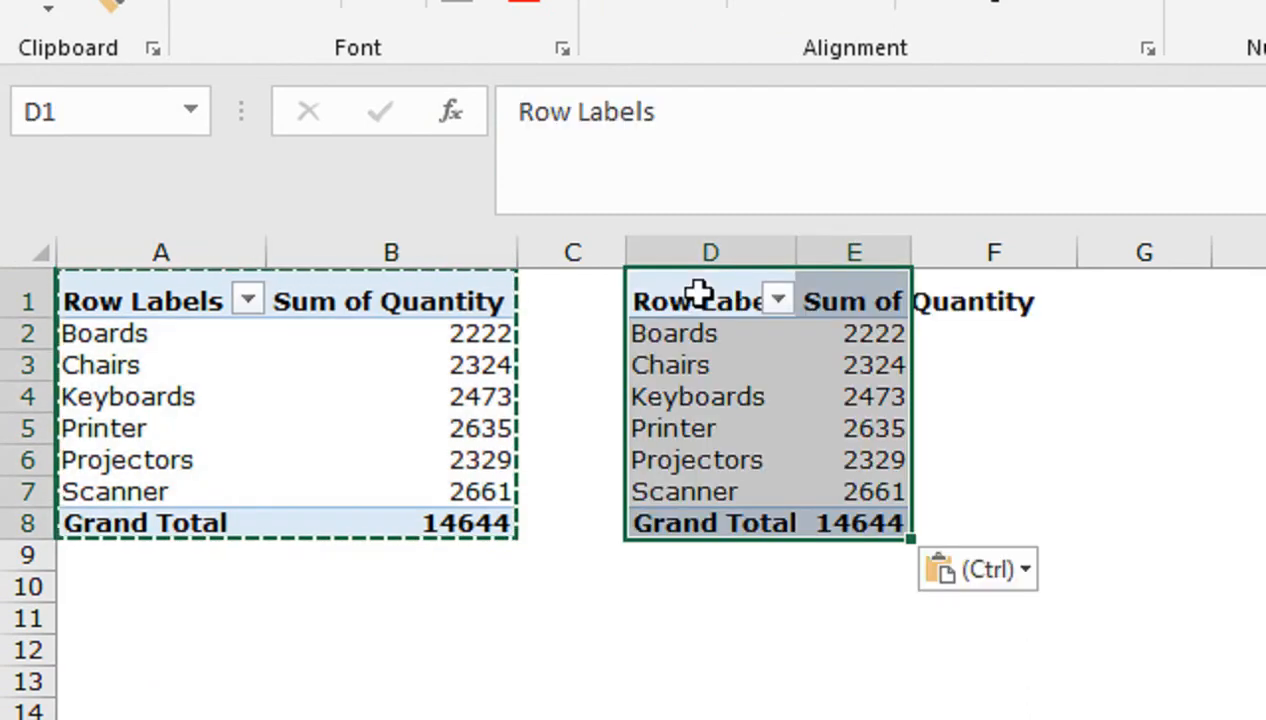
double_click(911, 252)
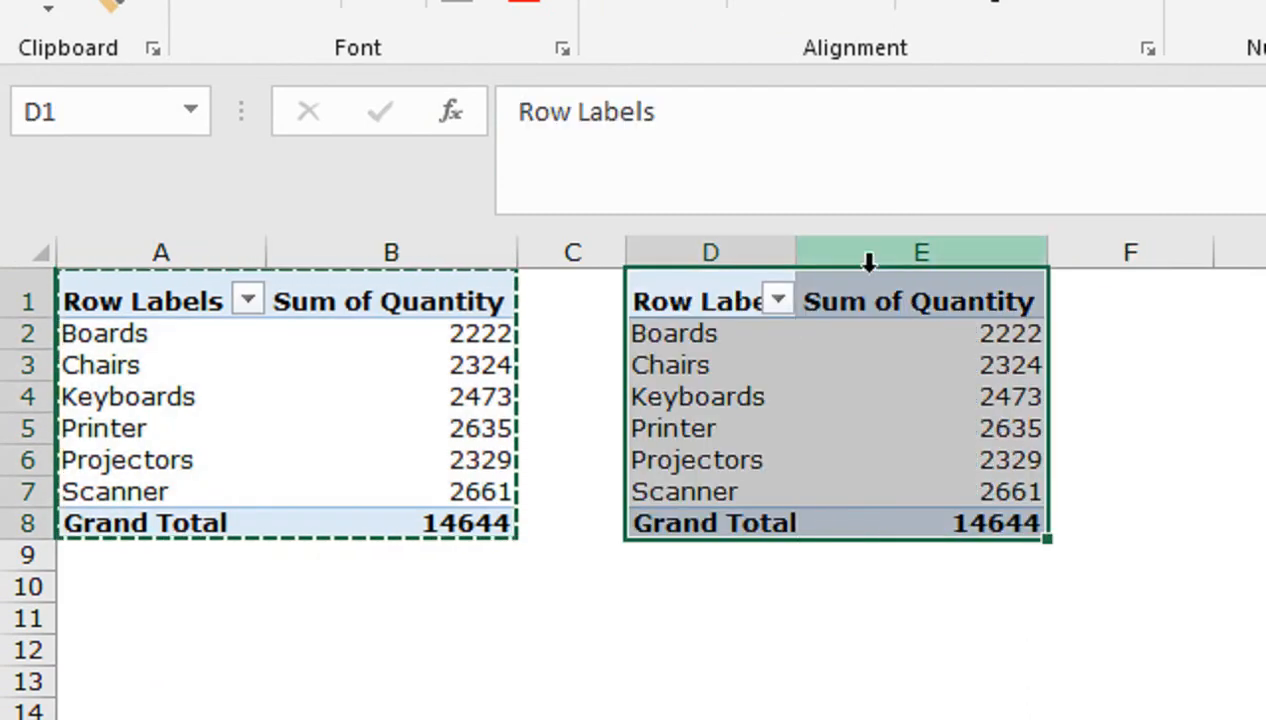
left_click(725, 300)
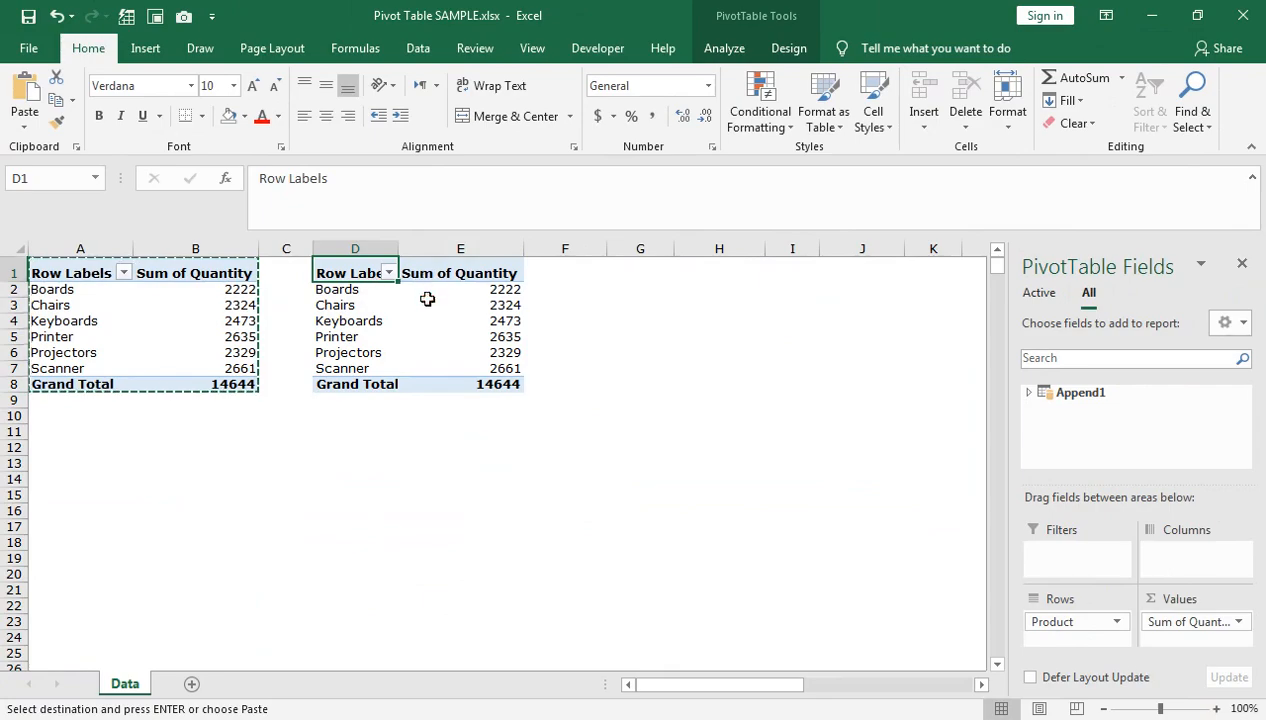
left_click(418, 302)
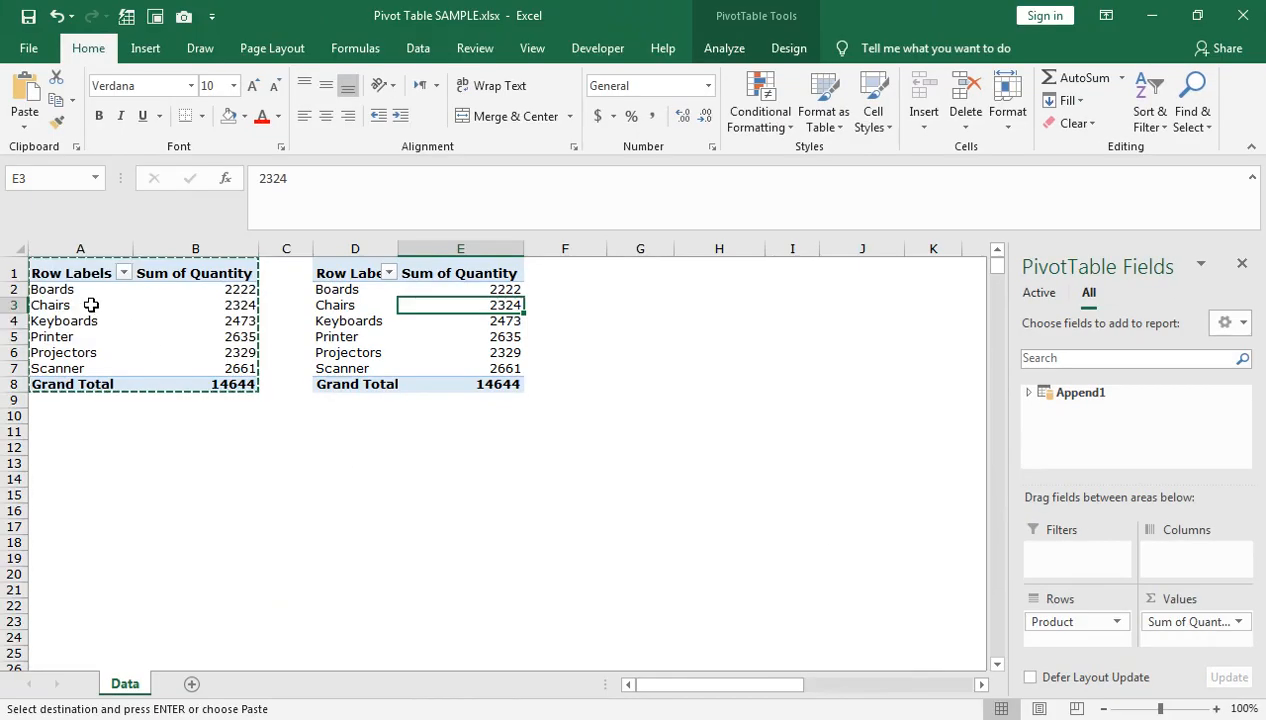
Replace Product with Region as the row field of the copied PivotTable at D1
left_click_drag(1052, 621, 1008, 519)
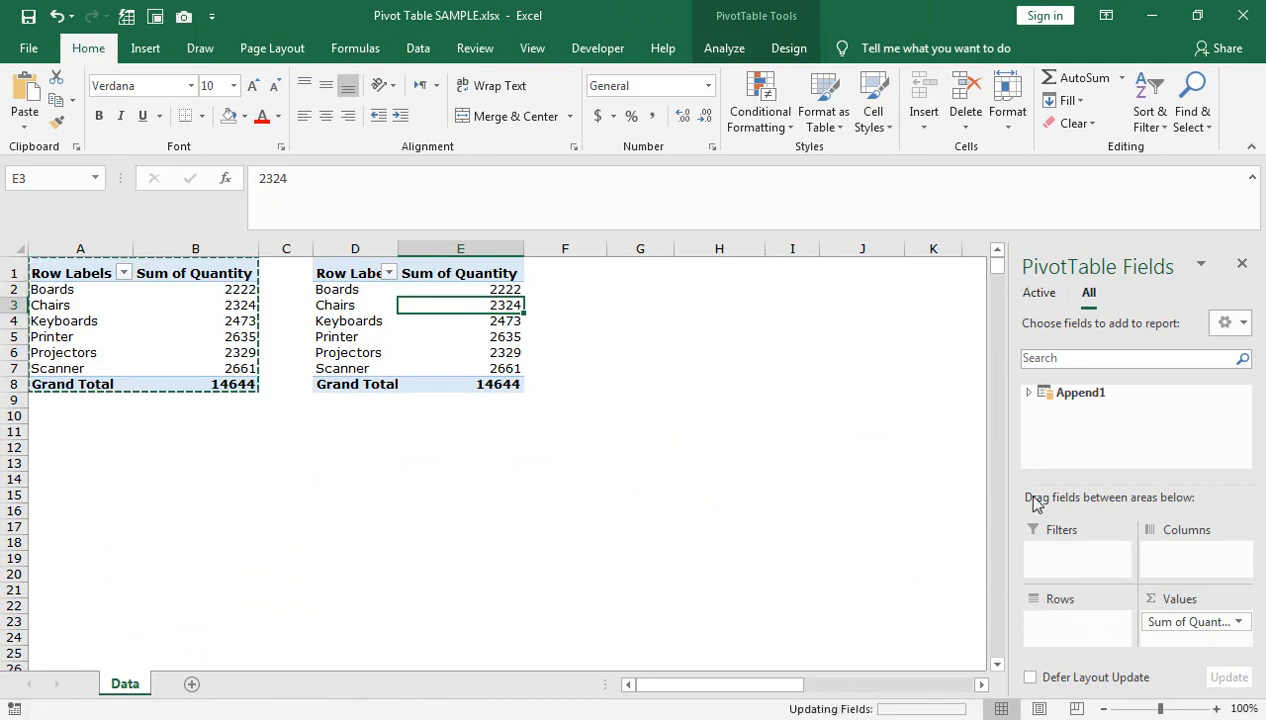
left_click(1030, 392)
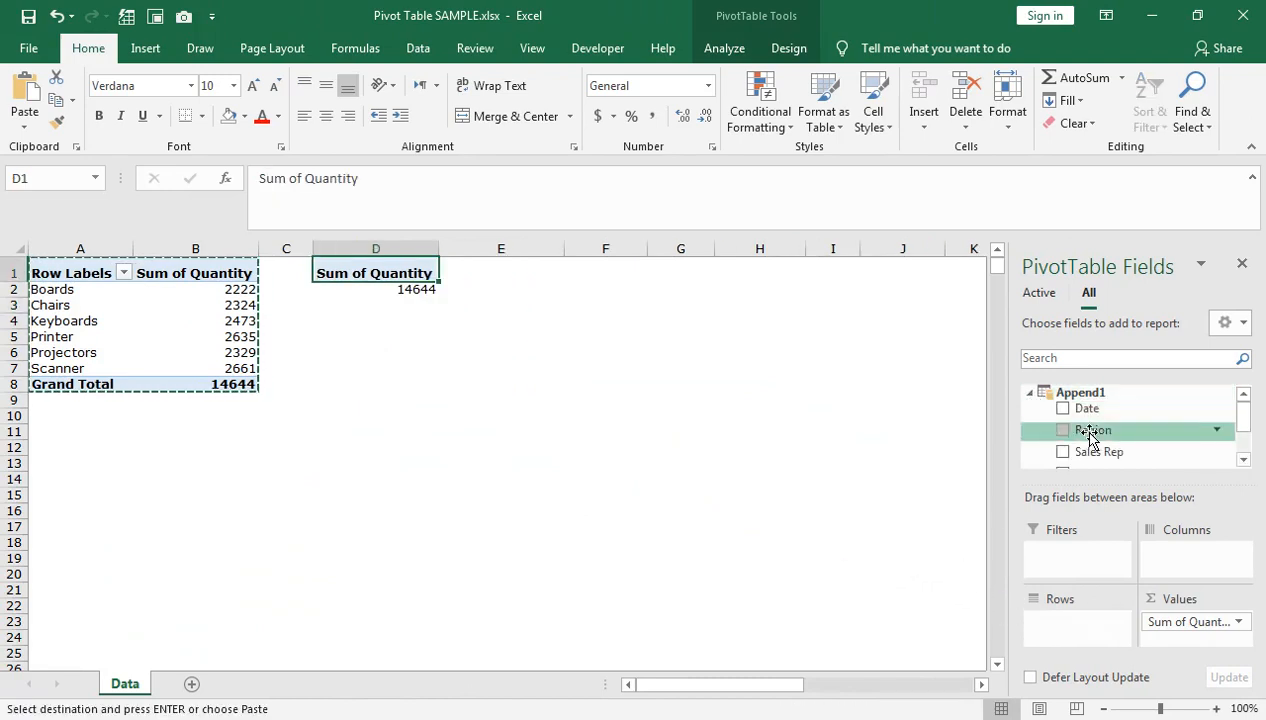
left_click_drag(1122, 430, 1056, 618)
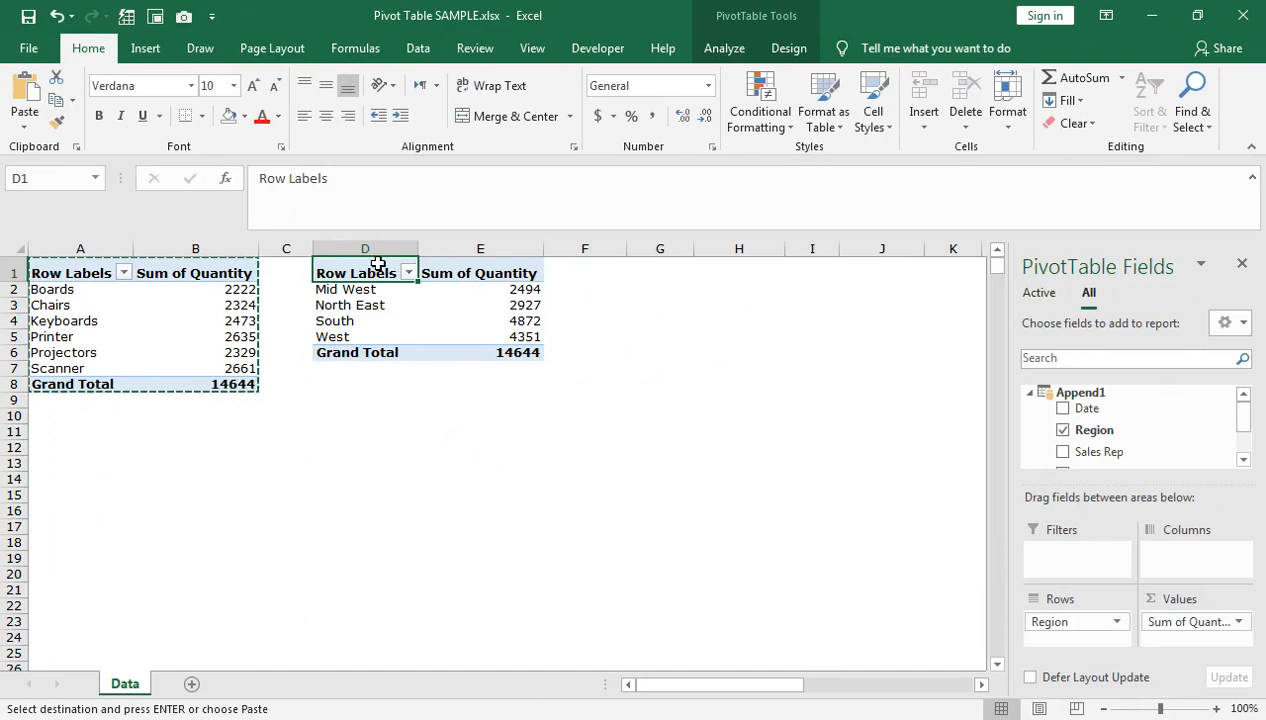
Paste another copy of the Product PivotTable from A1:B8 at G1 and fit column H to its contents
left_click_drag(90, 271, 233, 383)
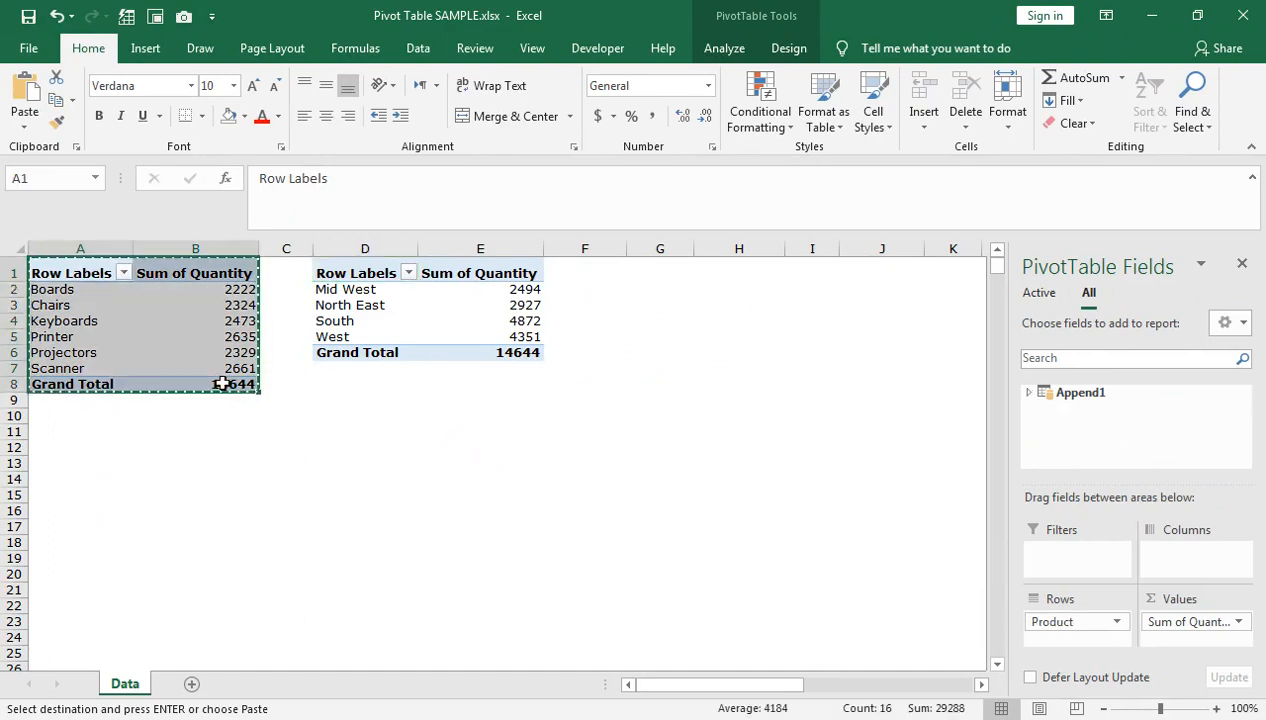
left_click(652, 272)
key("ctrl+v")
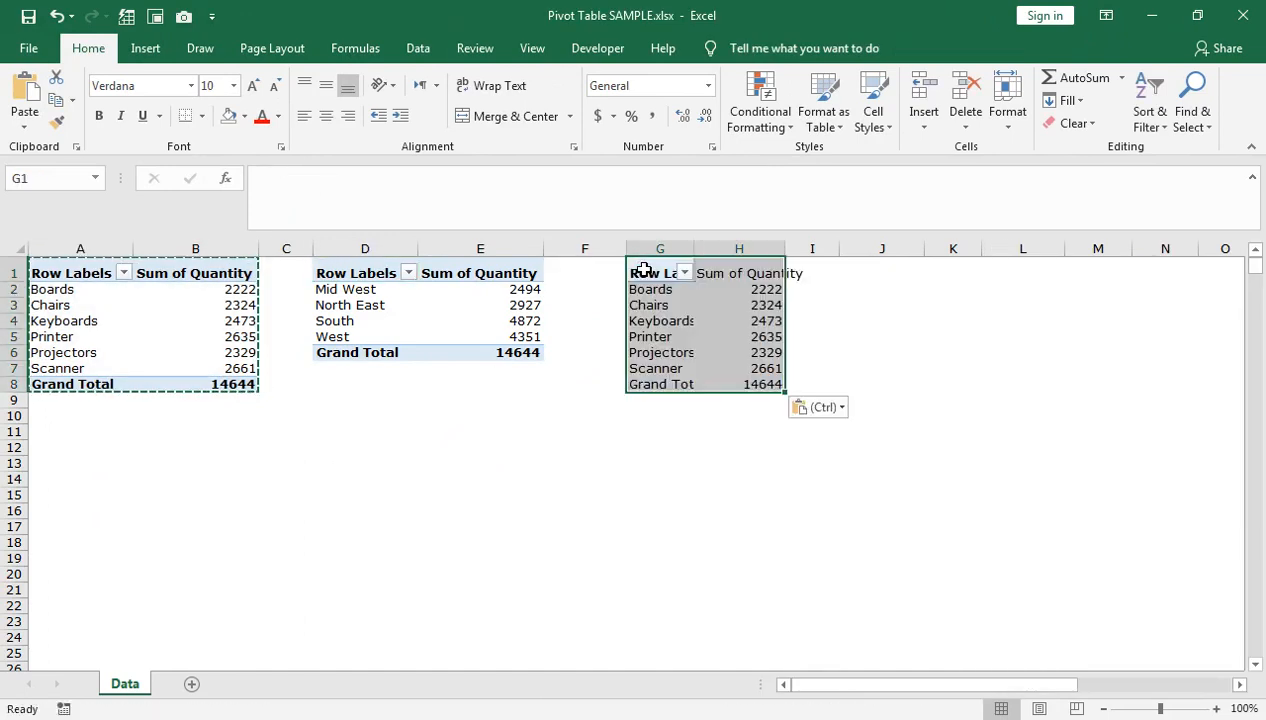
double_click(785, 248)
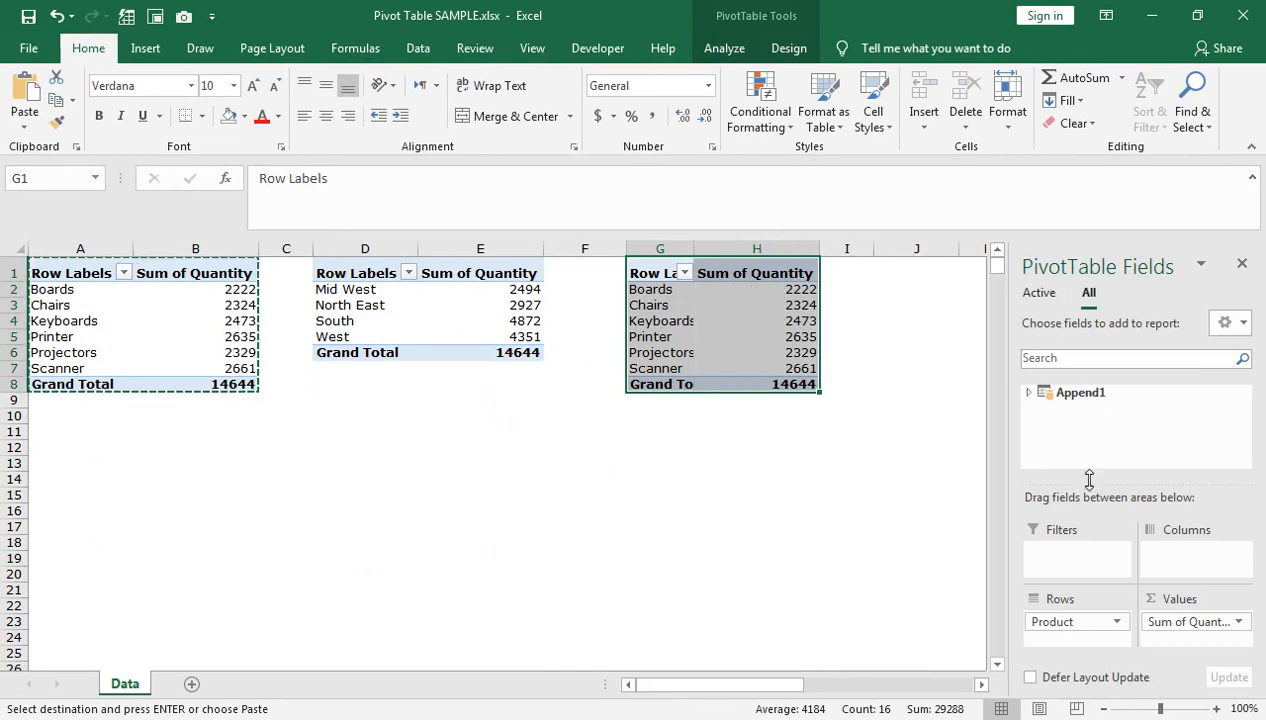
Replace Product with Sales Rep as the row field of the copied PivotTable at G1
left_click(1029, 392)
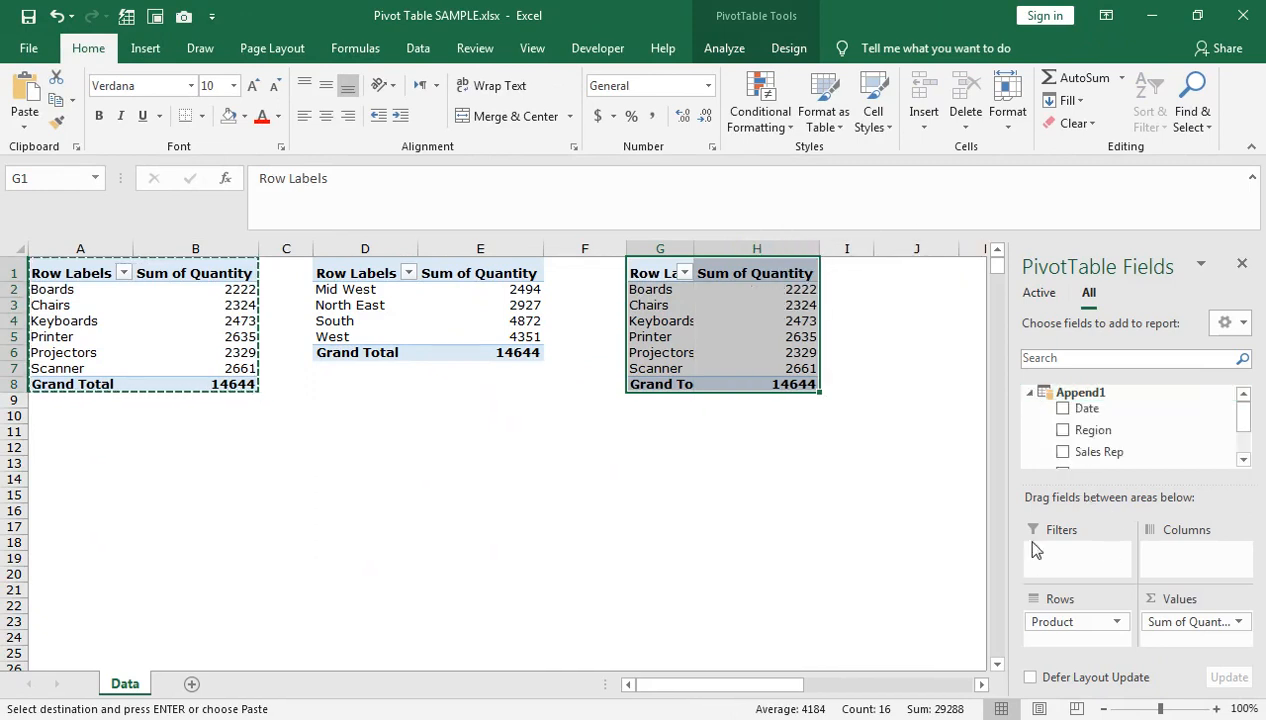
left_click_drag(1095, 451, 1041, 606)
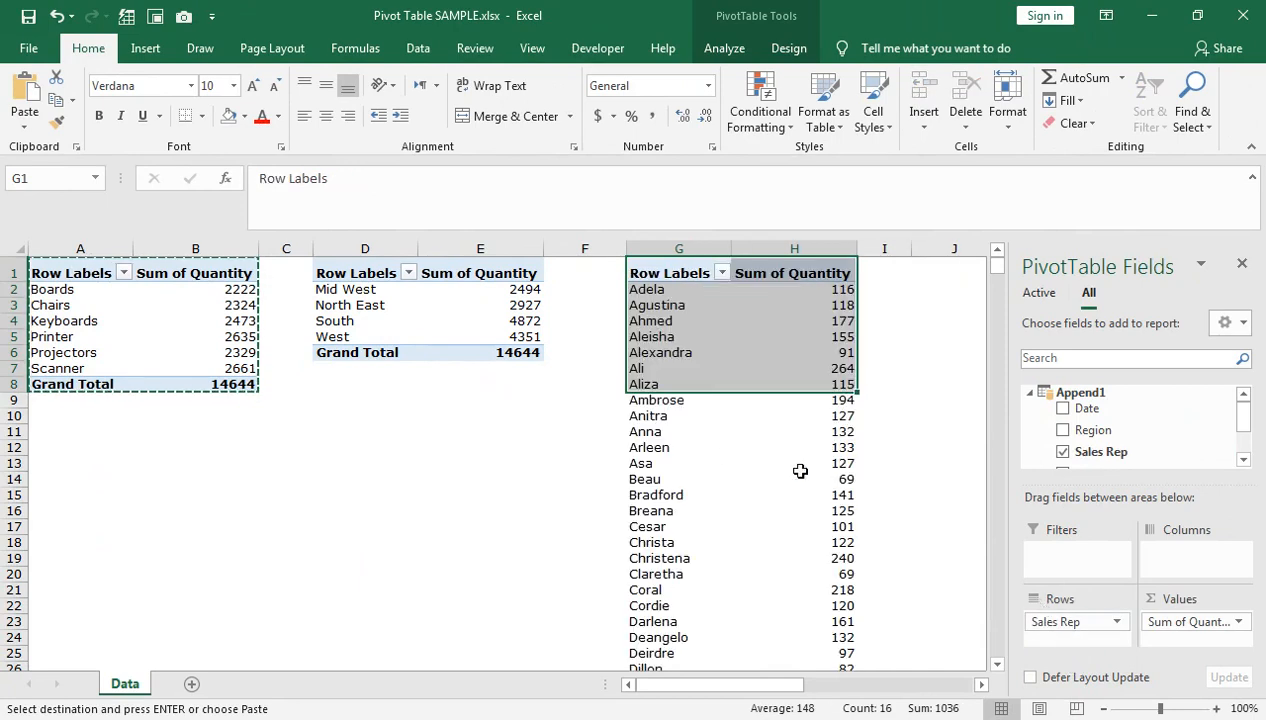
left_click(698, 457)
left_click(689, 385)
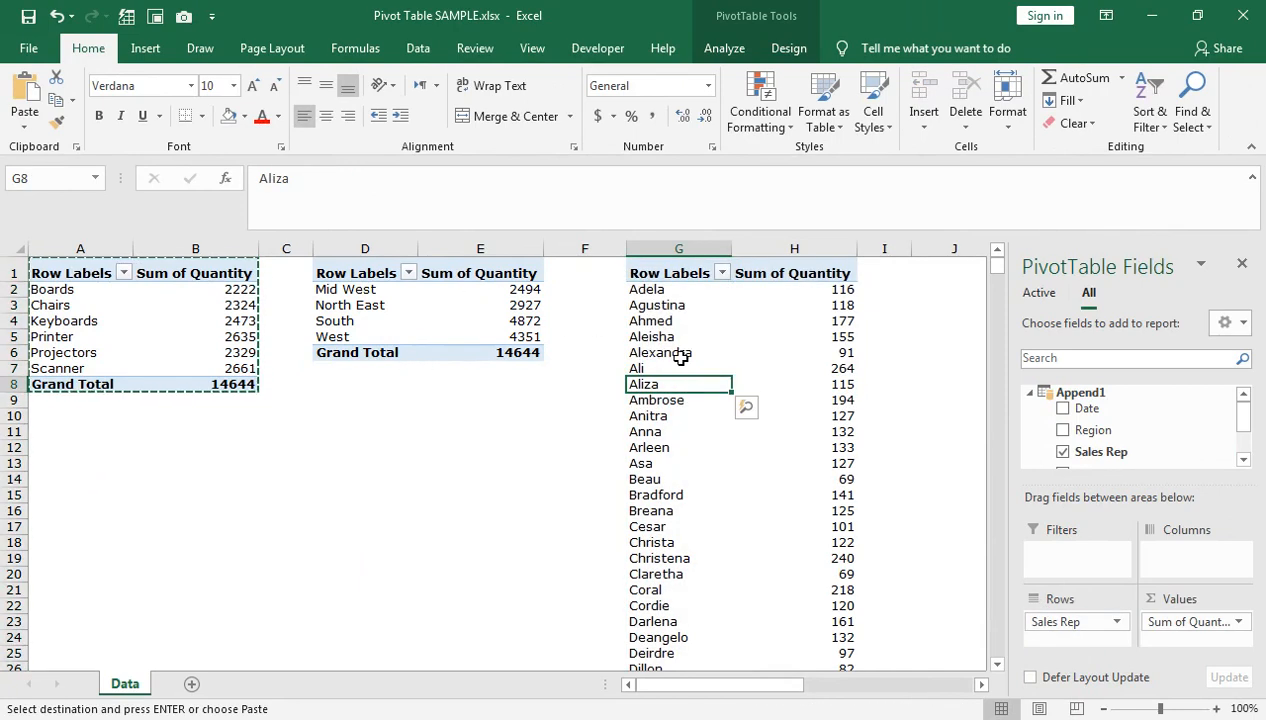
Undo both pasted PivotTable copies and their field changes, keeping the Product PivotTable in A1:B8, and select its Keyboards quantity
key("ctrl+z")
key("ctrl+z")
key("ctrl+z")
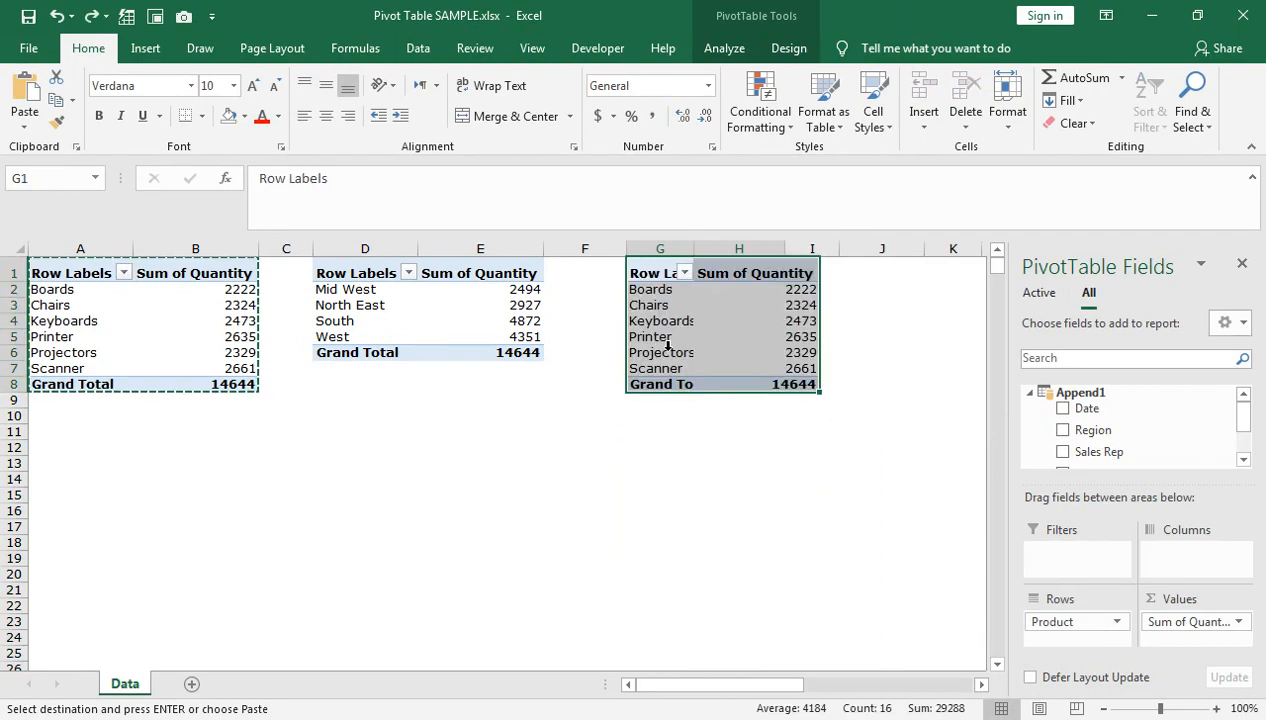
key("ctrl+z")
key("ctrl+z")
key("ctrl+z")
key("ctrl+z")
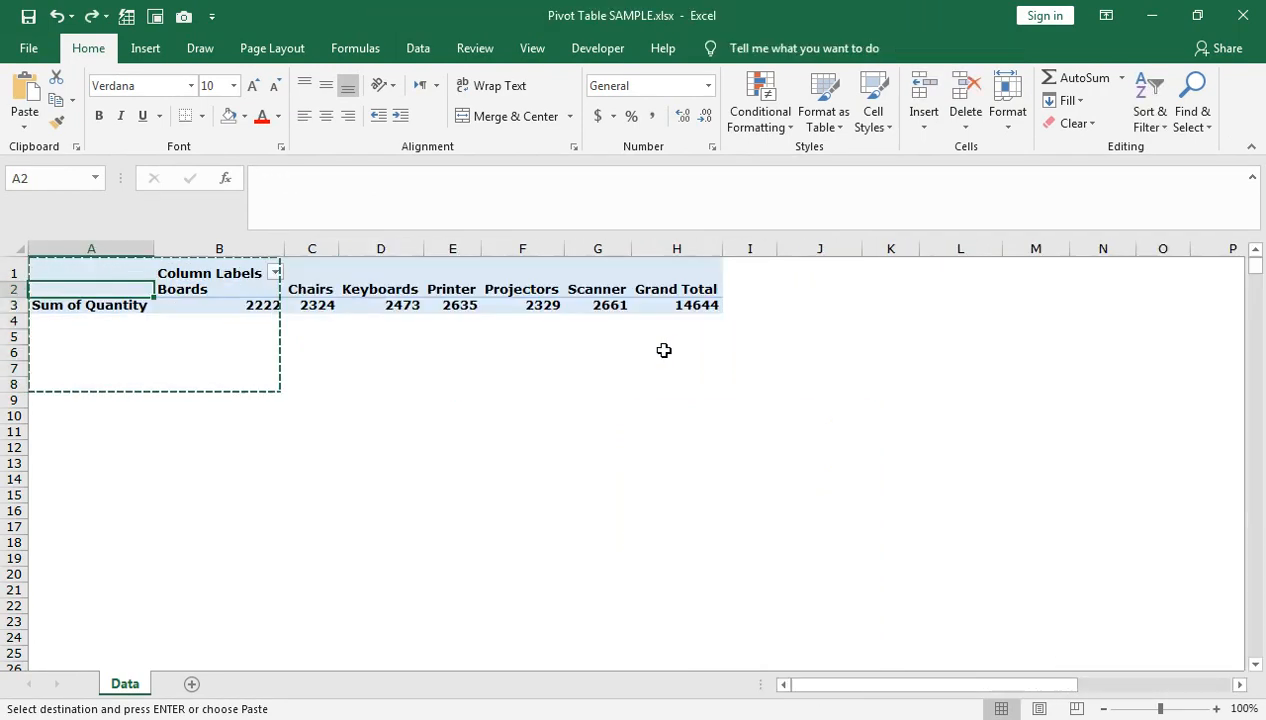
key("ctrl+z")
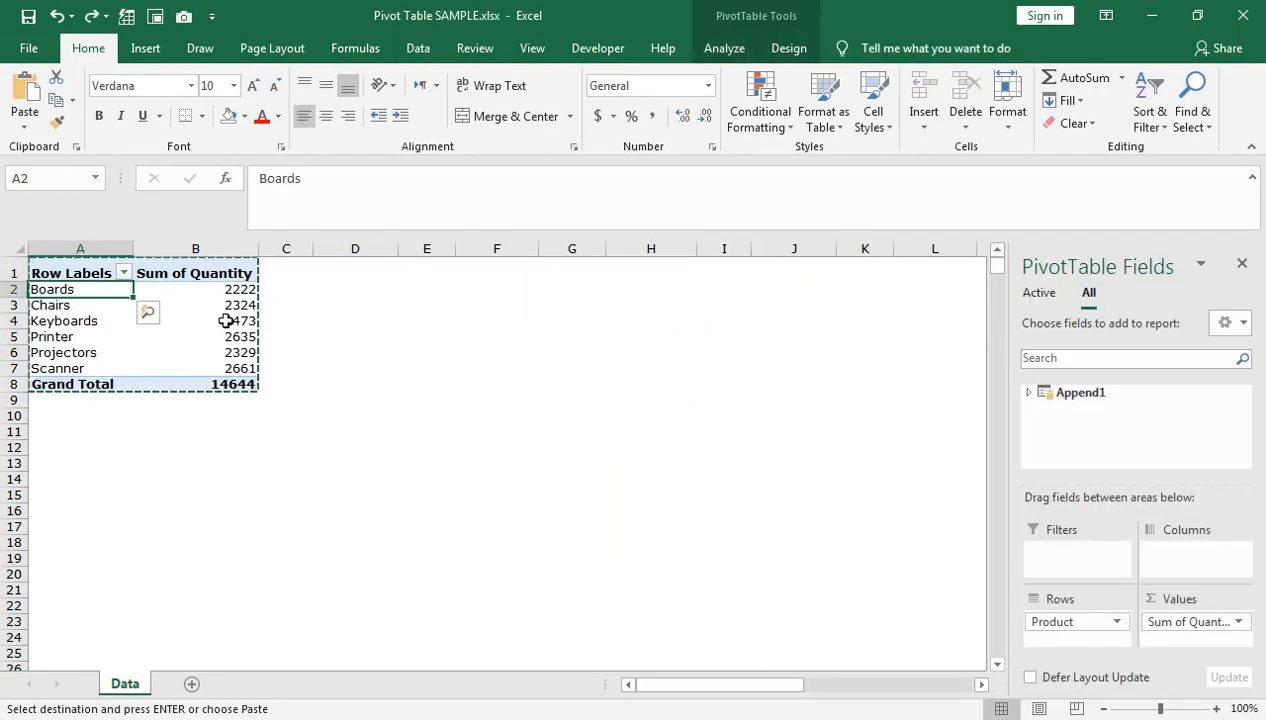
left_click(194, 320)
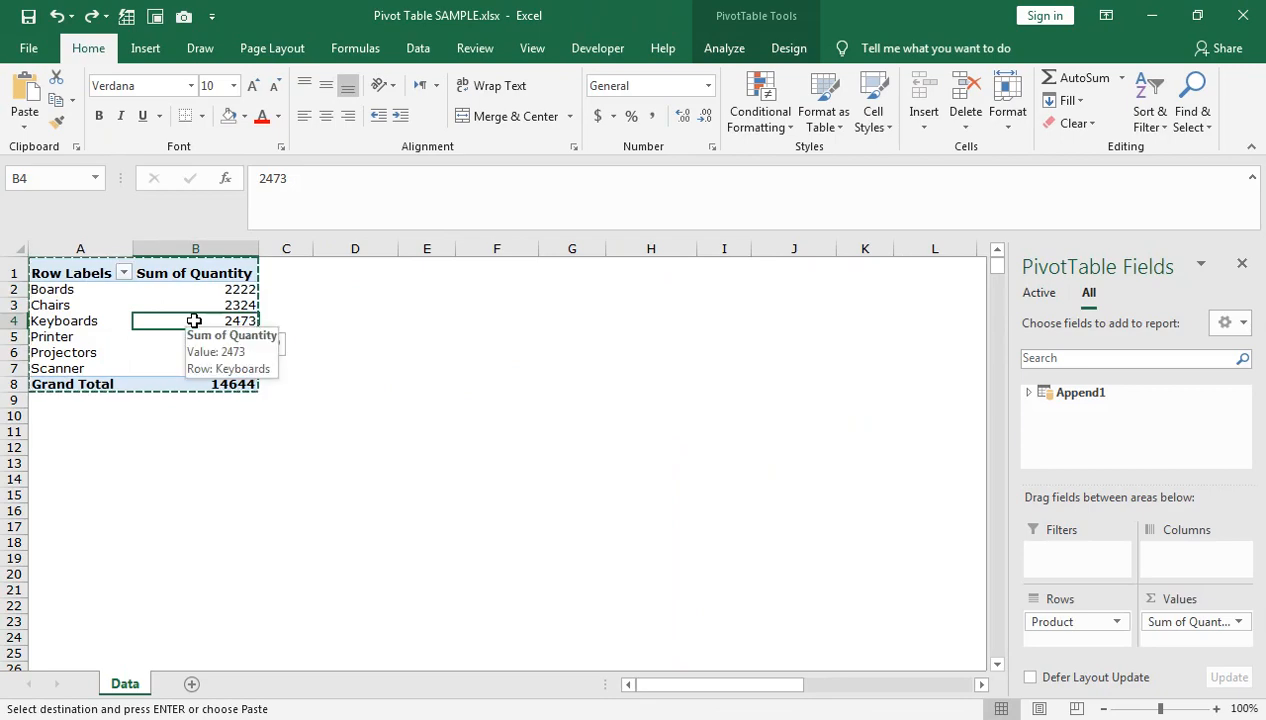